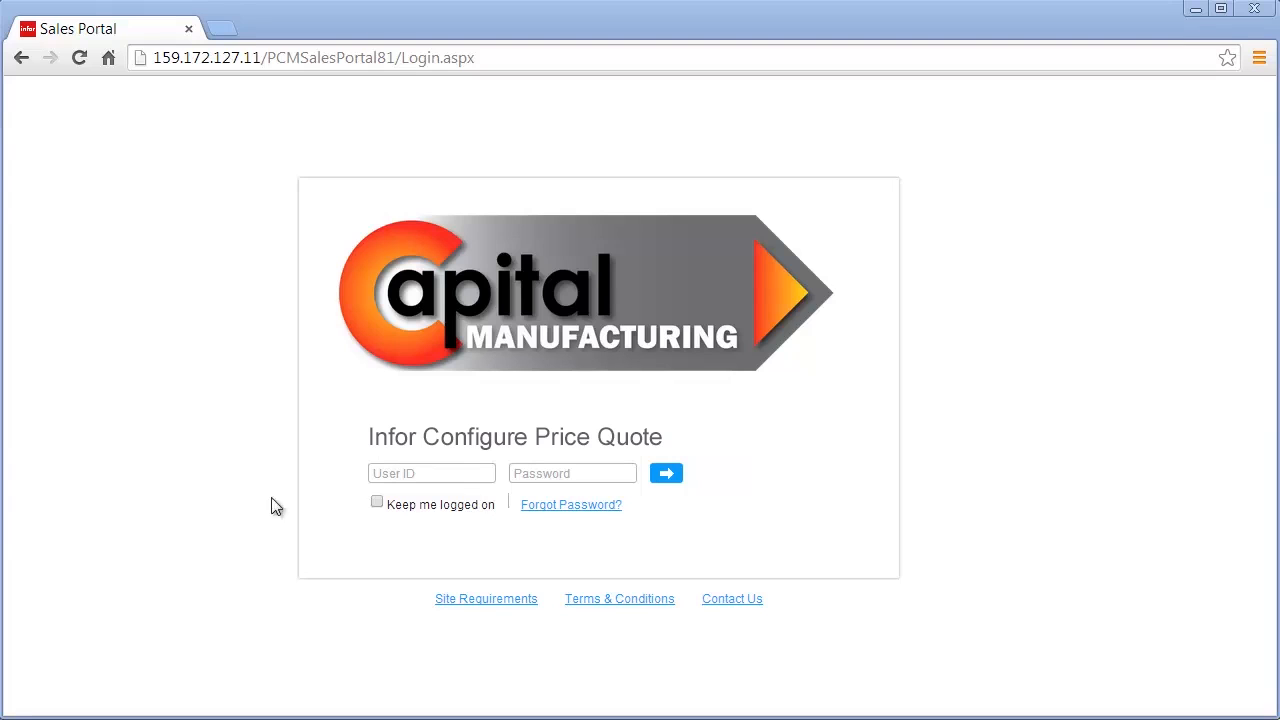
Step: Sign in to the Sales Portal with the user ID and password, then start a new quote
click(374, 474)
text(nchapman)
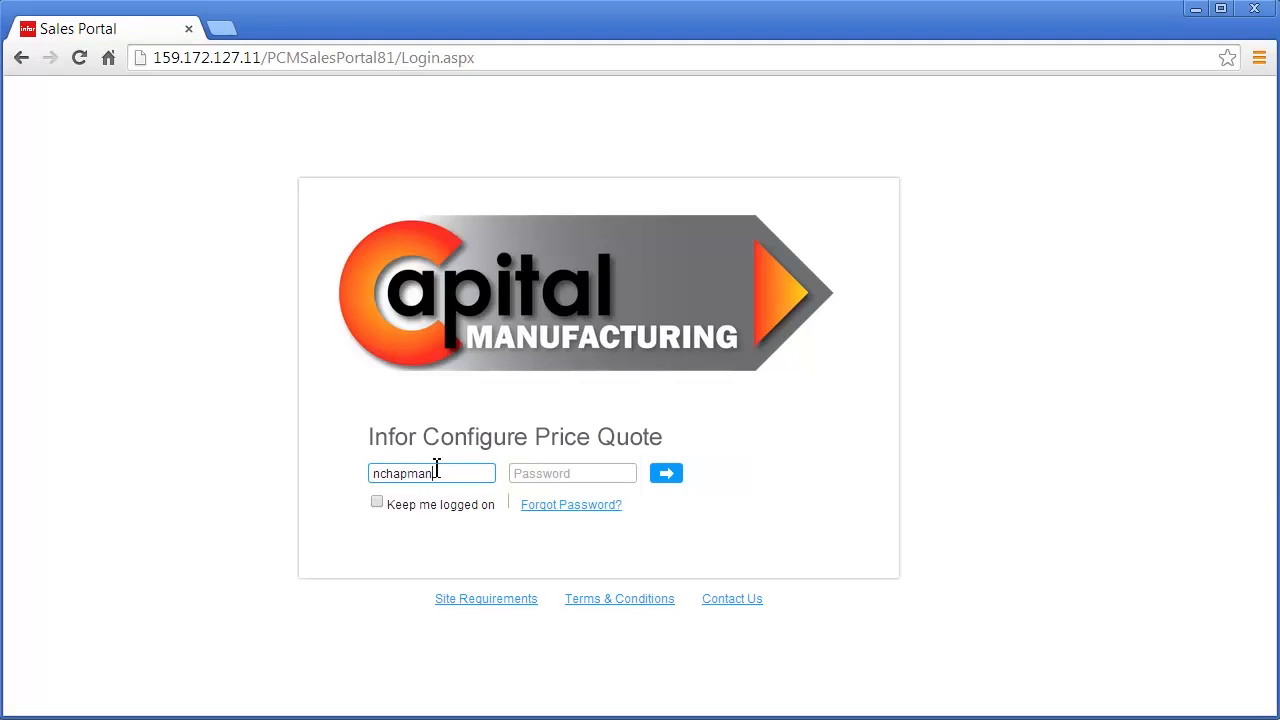
click(529, 469)
text(••••)
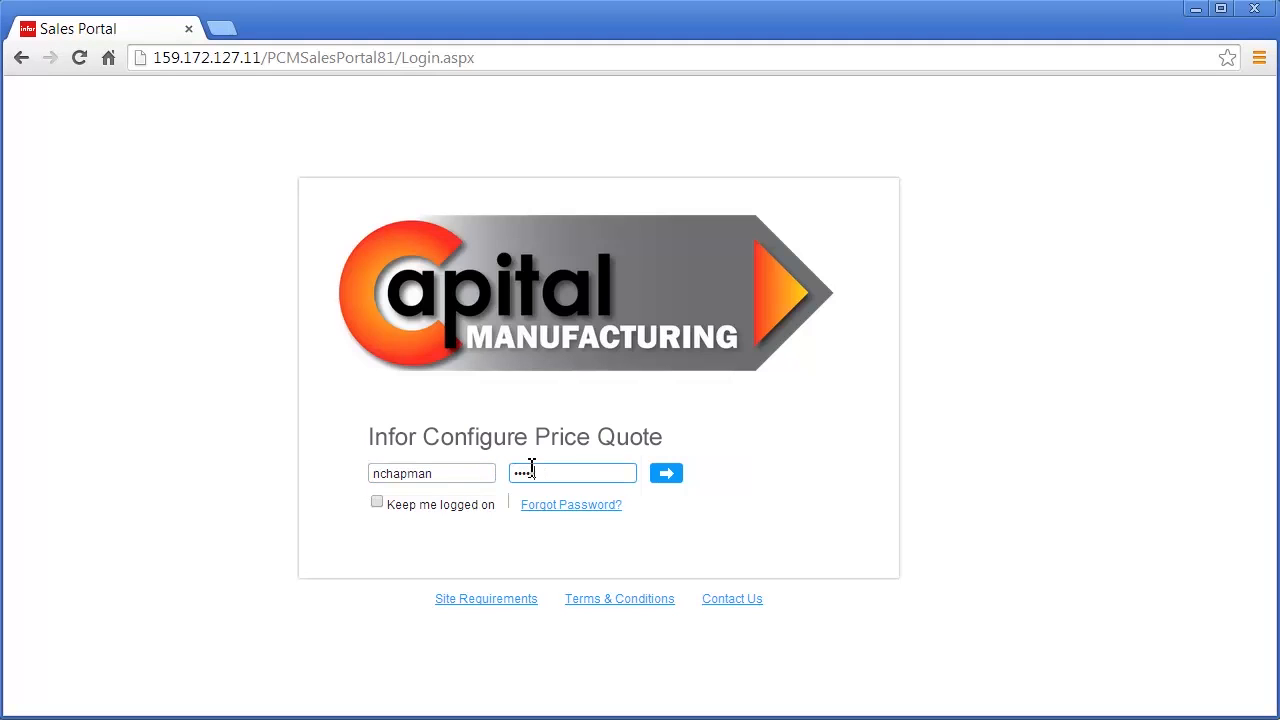
text(•)
click(664, 474)
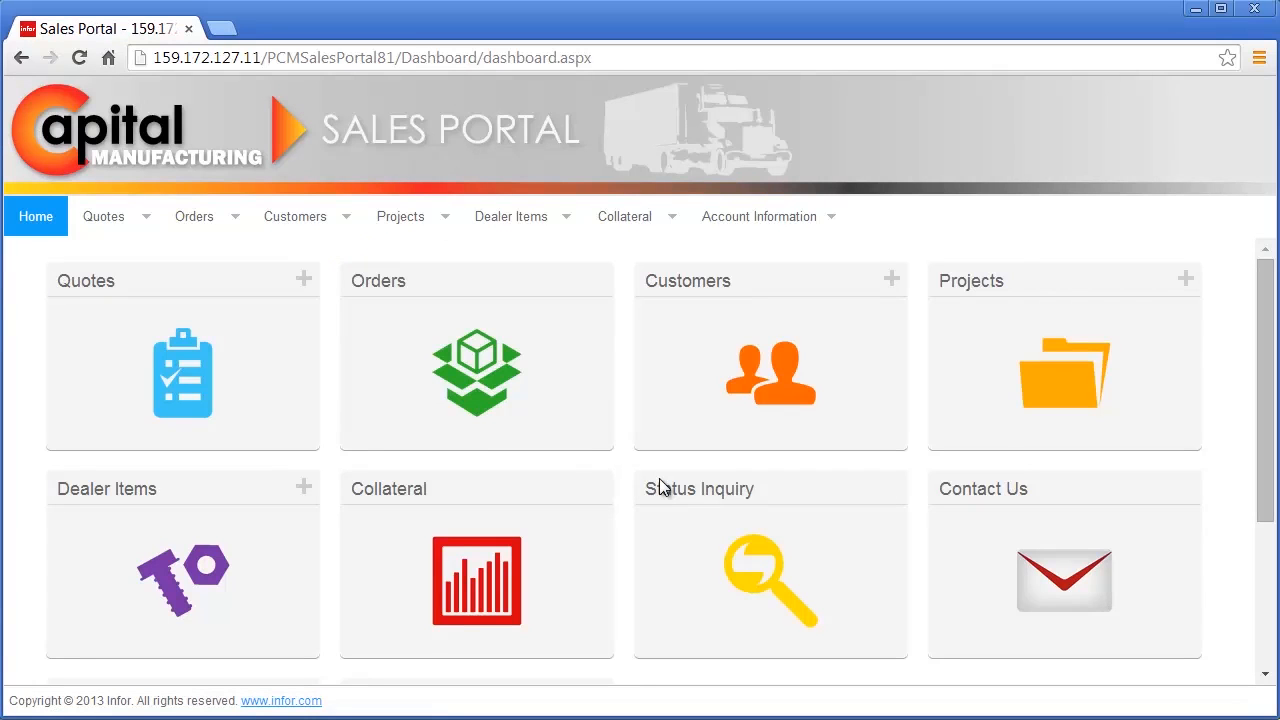
click(304, 286)
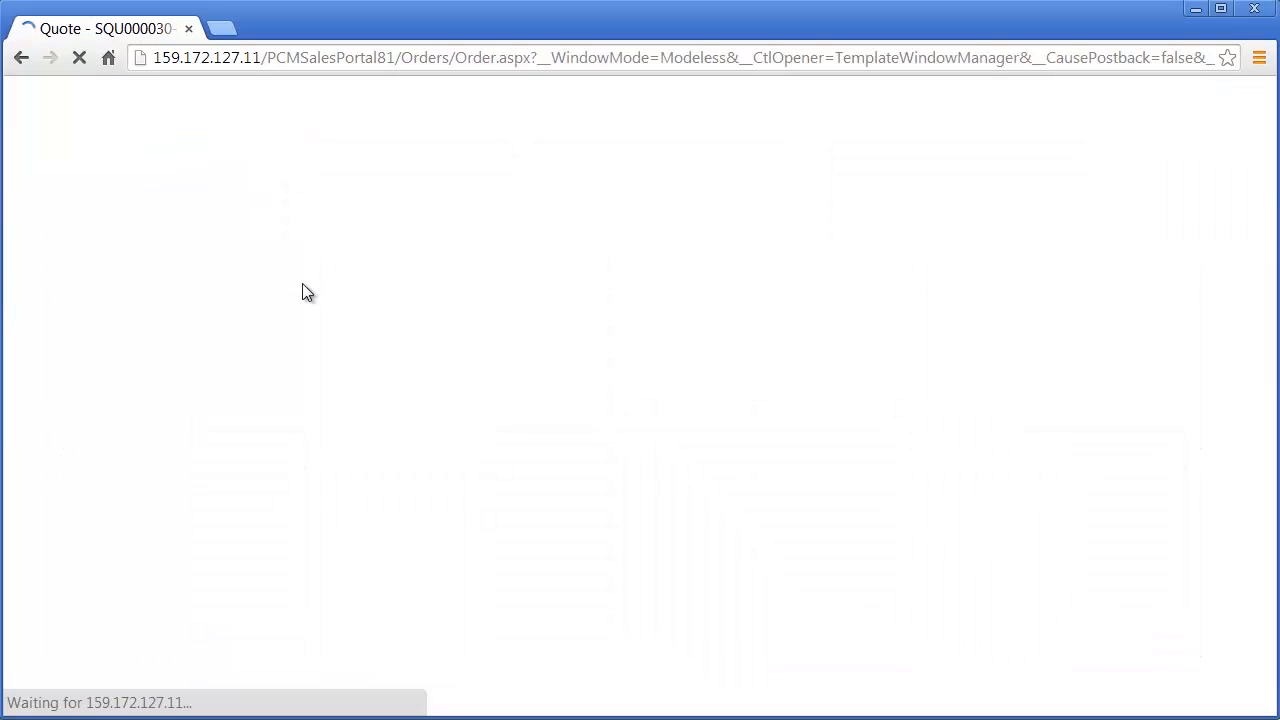
Step: Set the customer to Landscape Trucking and name the quote 'Replacement Fleet'
click(329, 315)
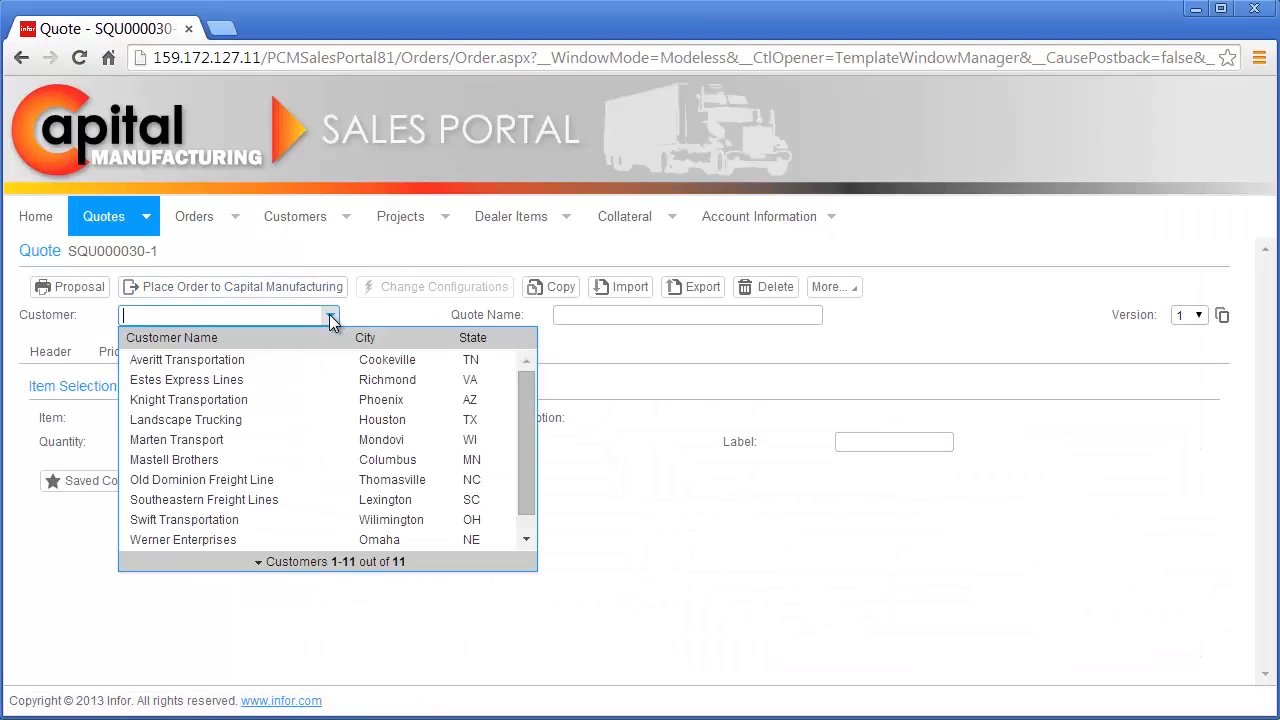
click(292, 419)
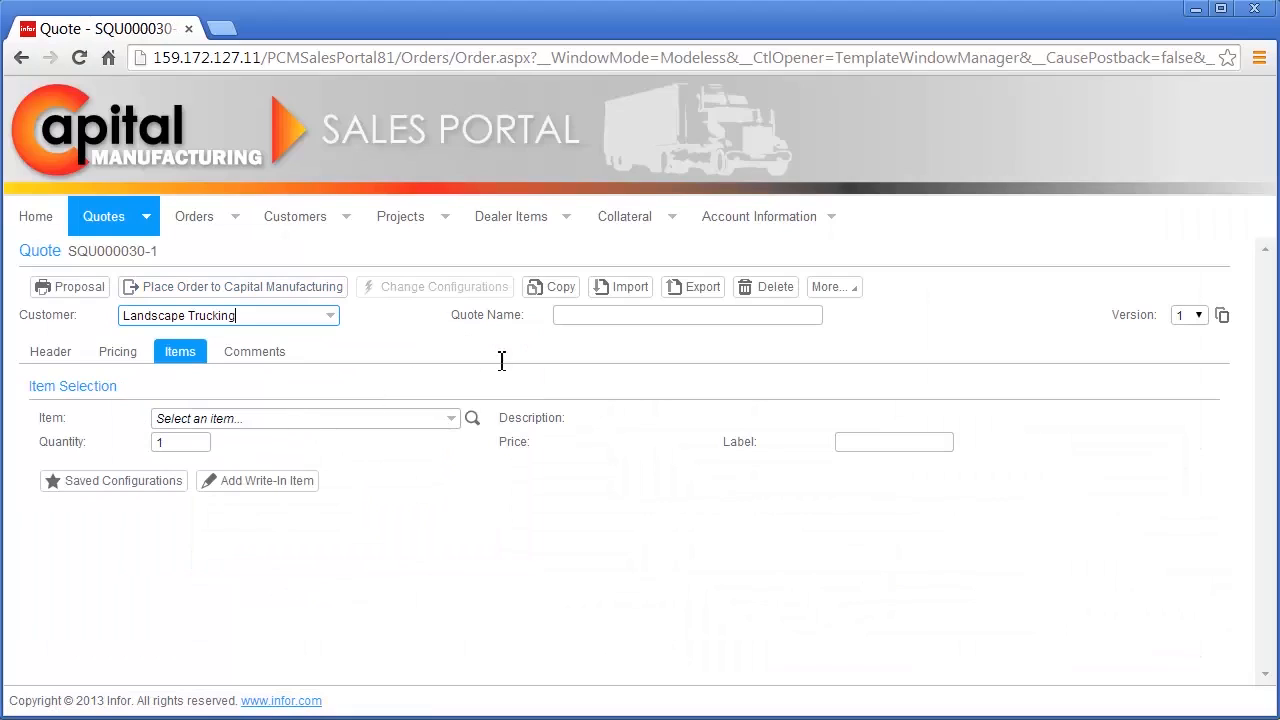
click(574, 317)
text(Rep)
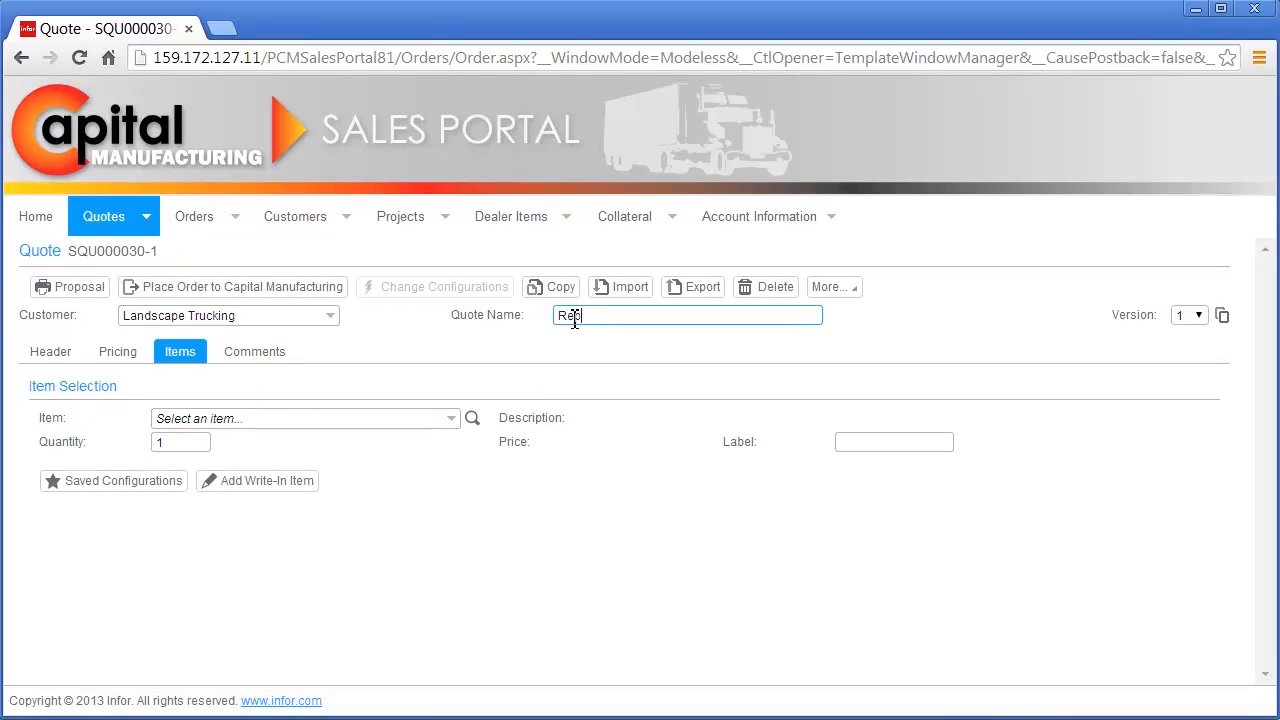
text(lacement Fleet)
Step: Add Semi-Trailer as the quote item with quantity 20
click(402, 414)
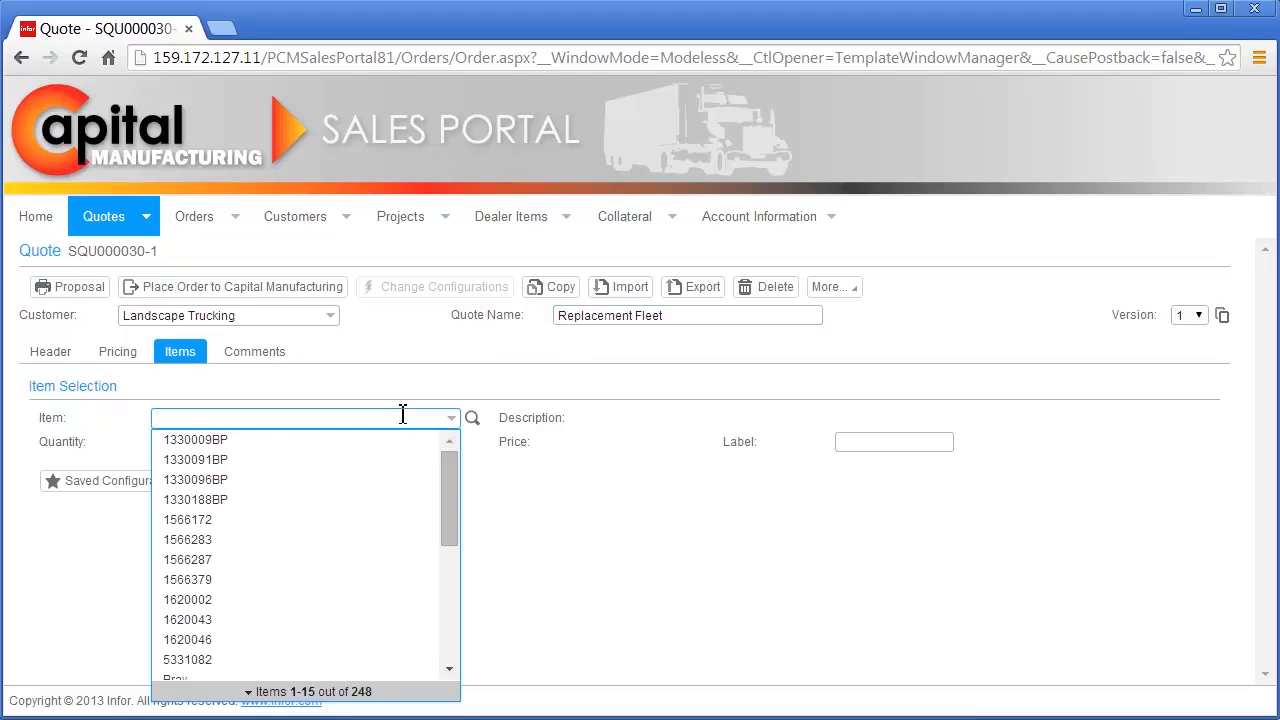
text(semi)
key(Return)
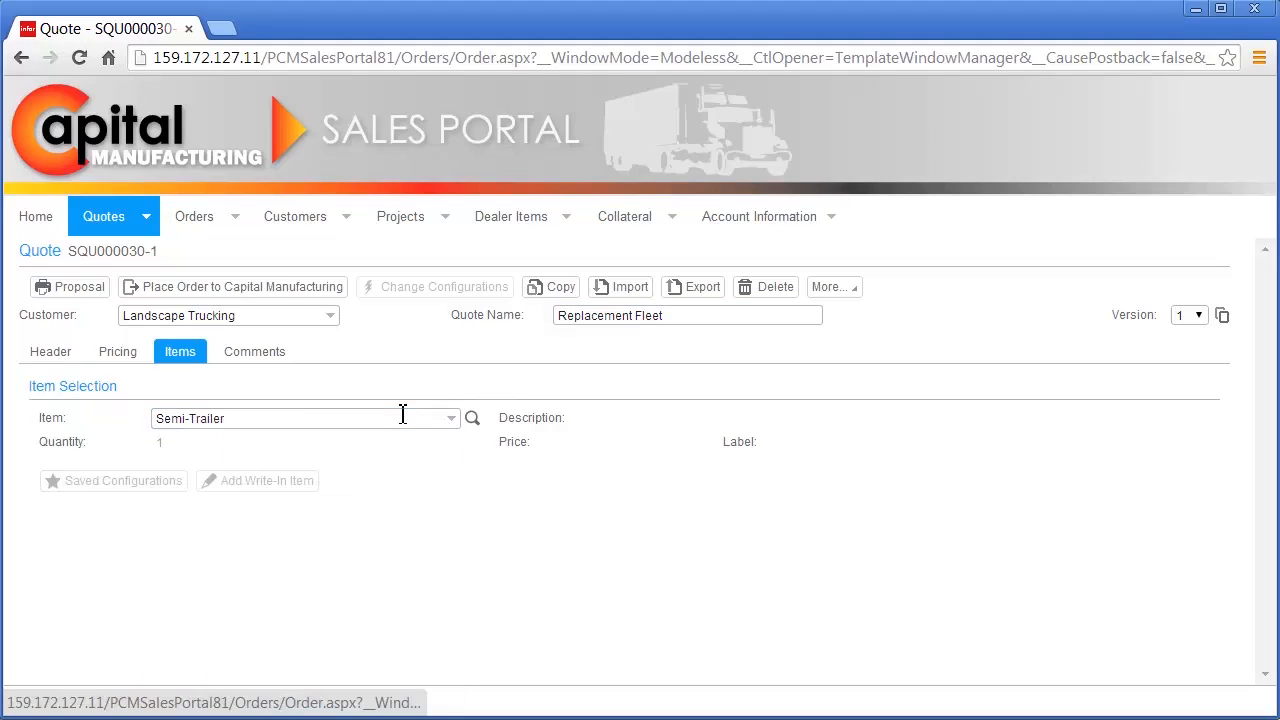
click(149, 443)
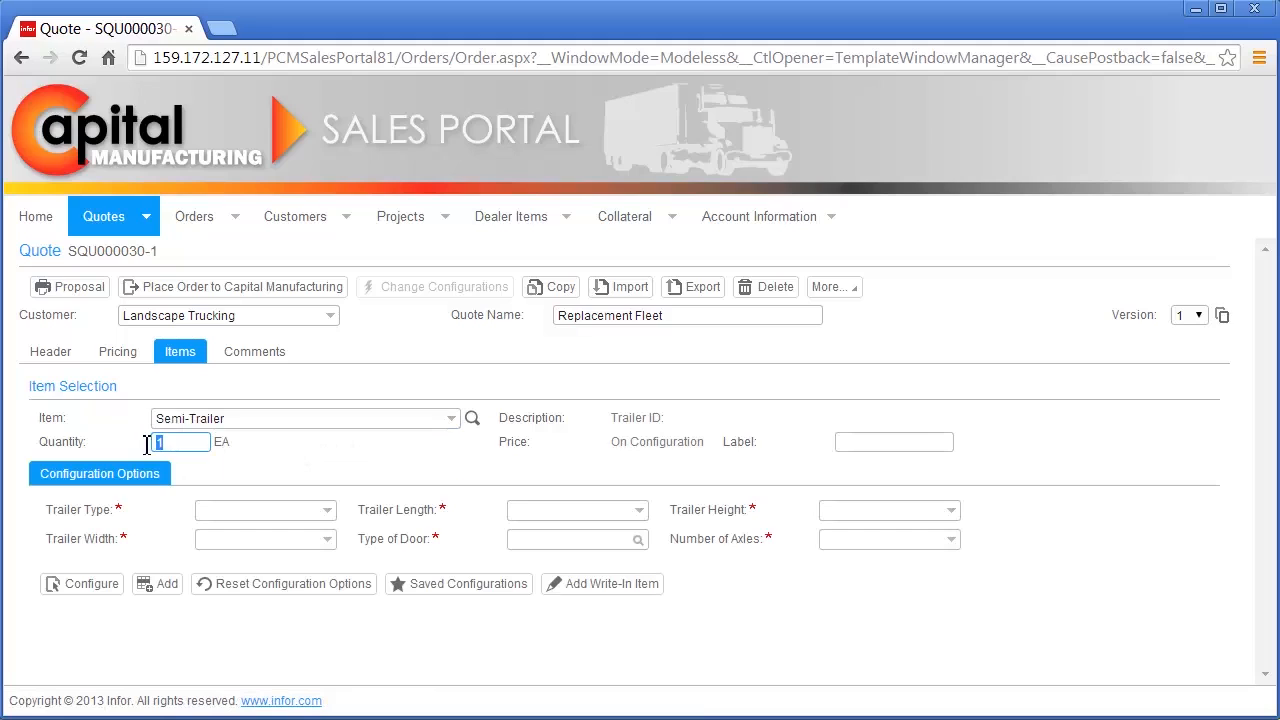
text(20)
Step: Configure the semi-trailer with the Aluminum Sheet & Post product type
click(92, 586)
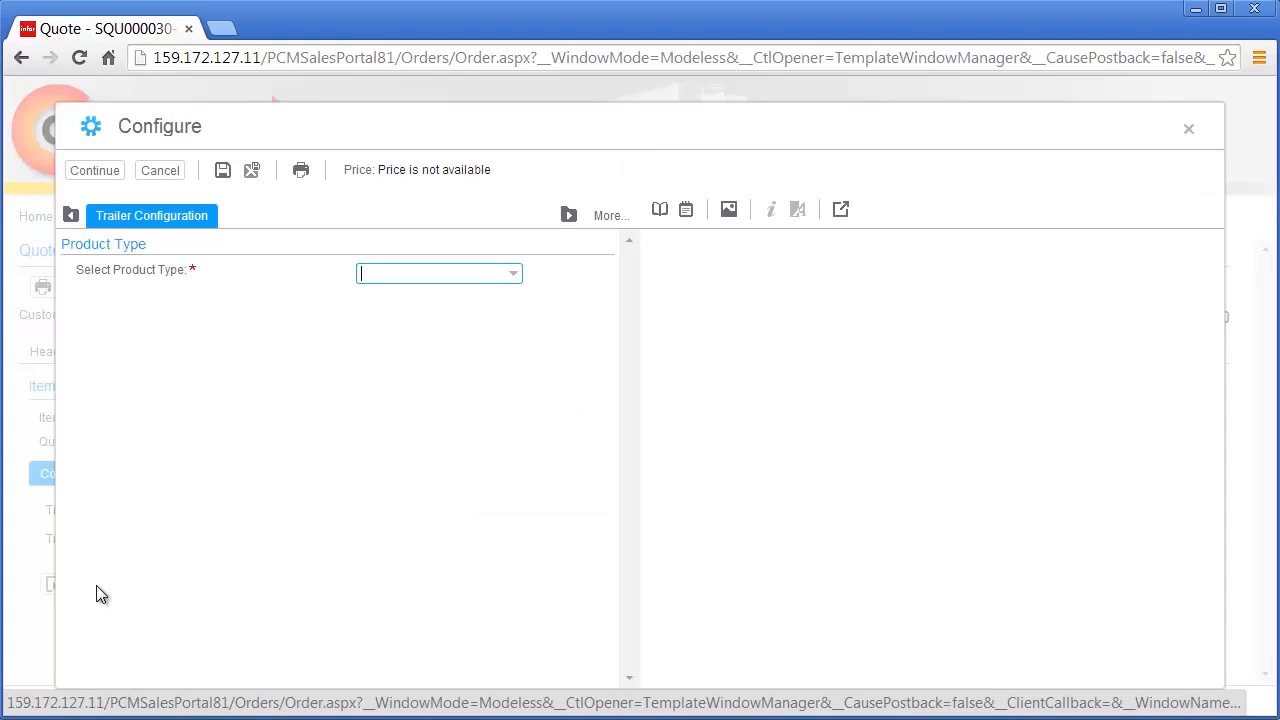
click(514, 276)
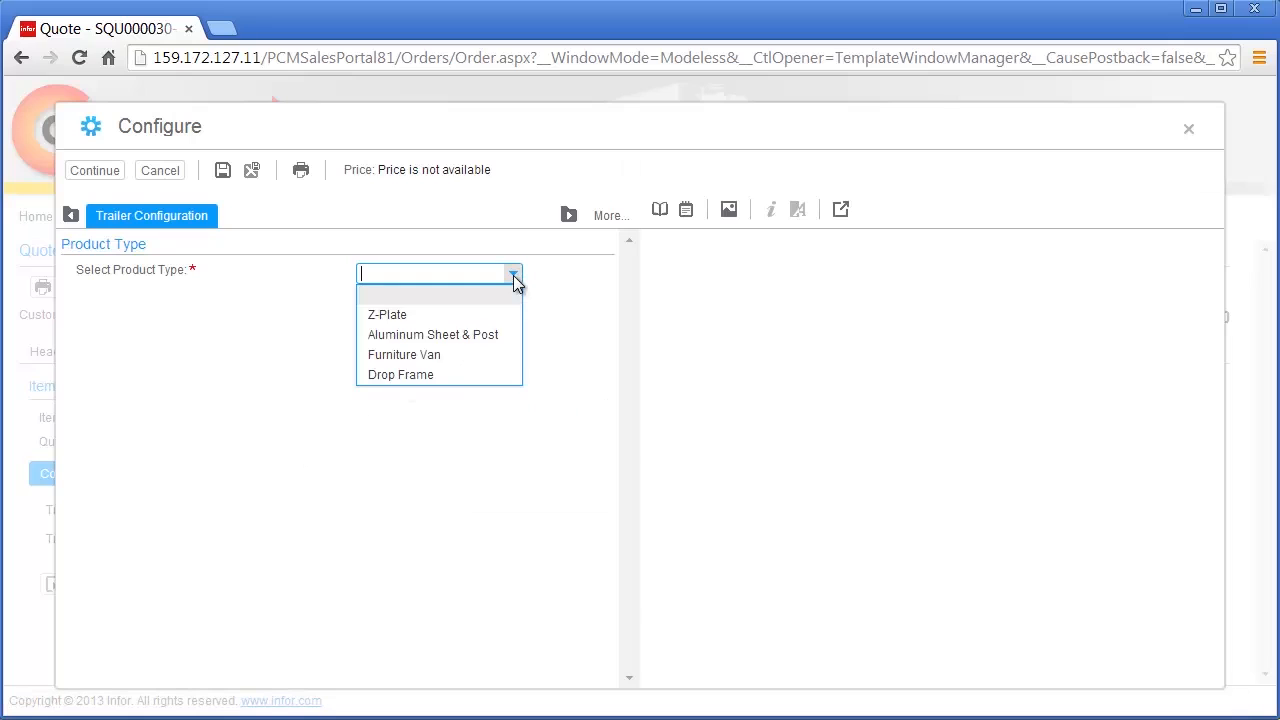
click(510, 336)
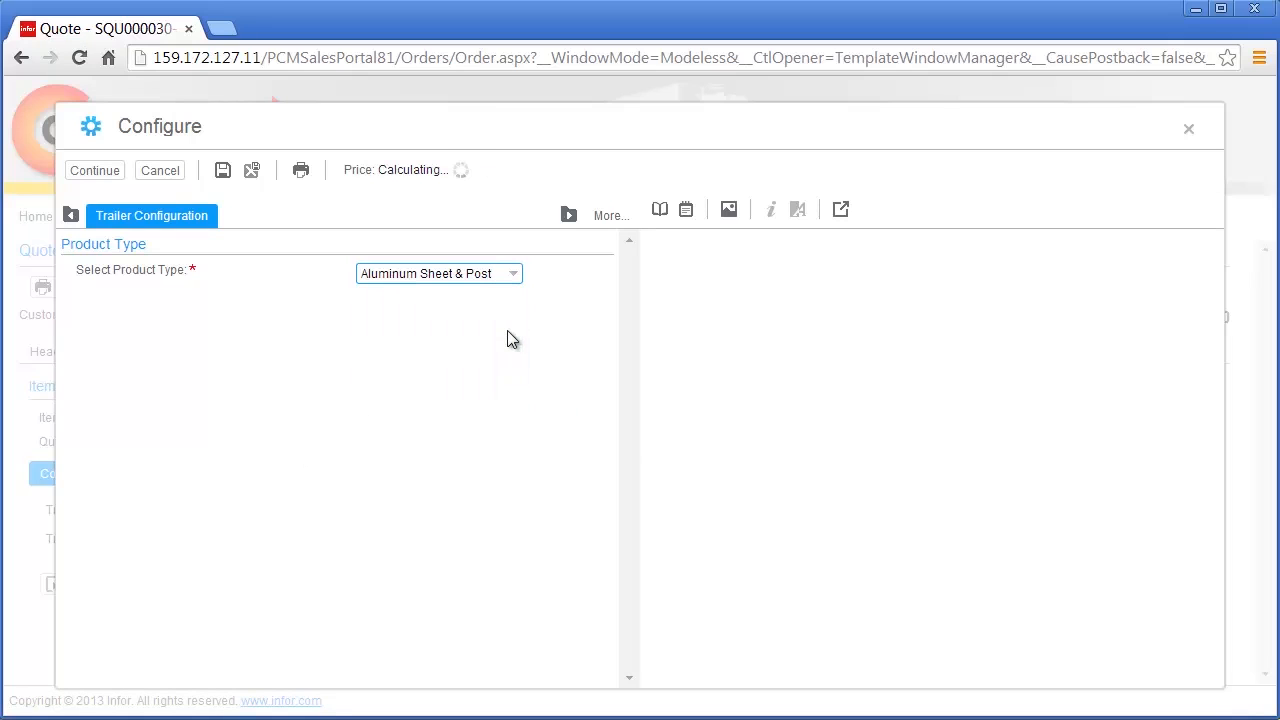
Step: Set the exterior dimensions to 40' long, 10'2" high and 98" wide
click(417, 348)
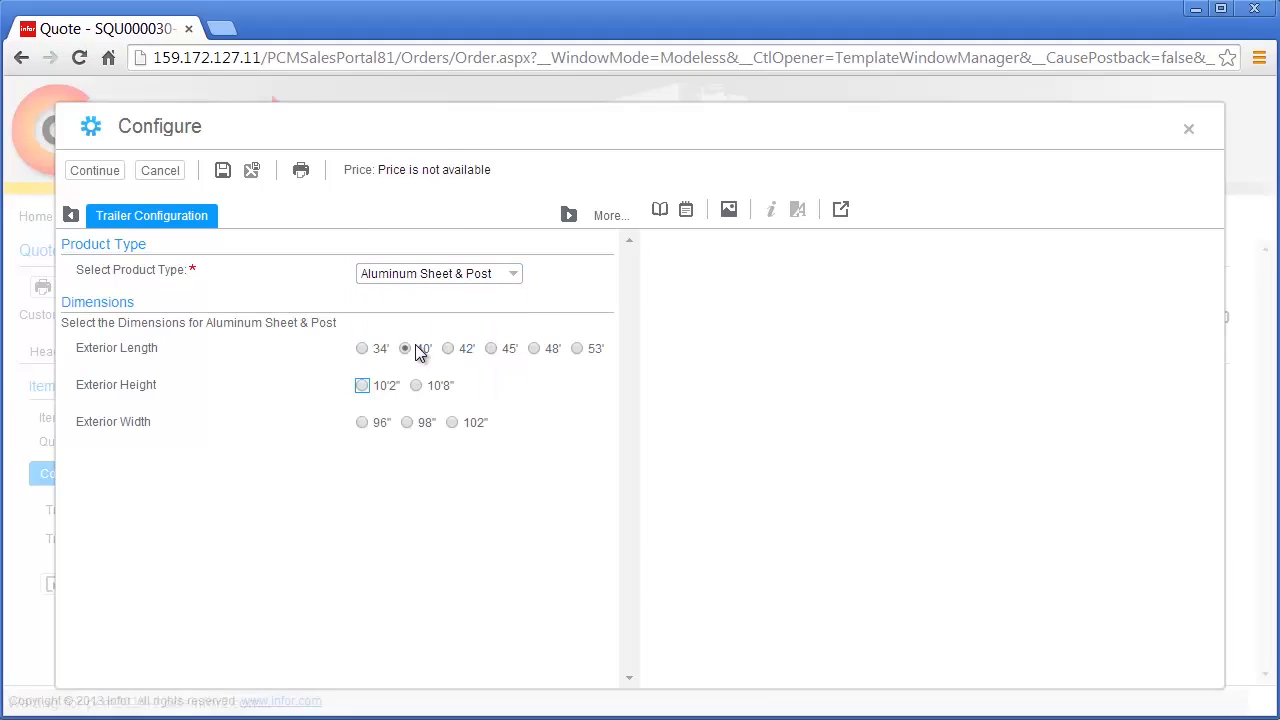
click(440, 385)
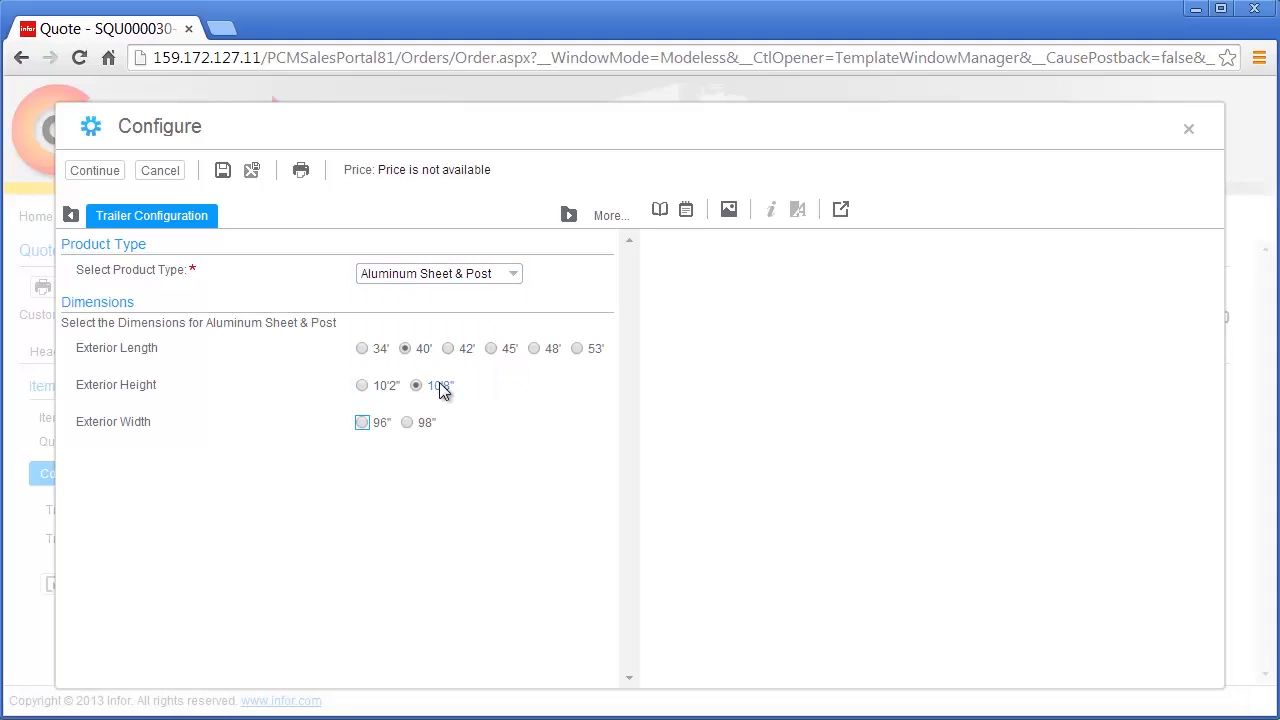
click(493, 348)
click(435, 384)
click(423, 357)
click(384, 386)
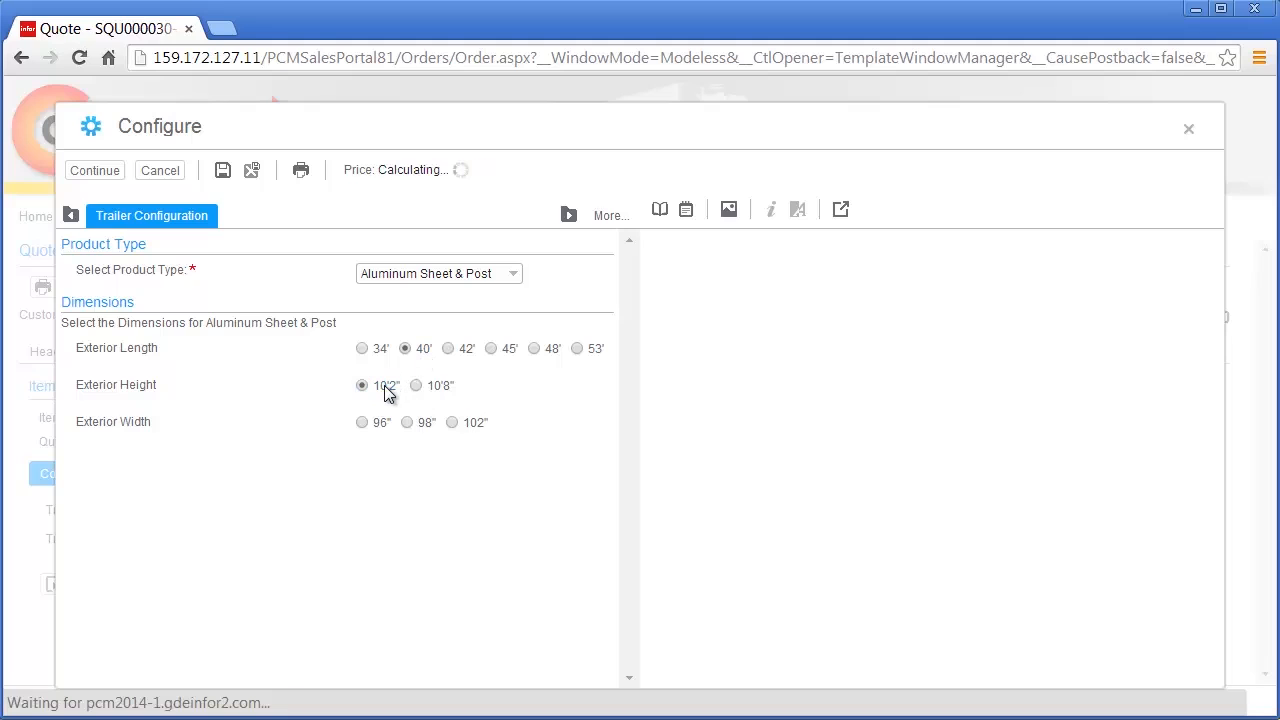
click(425, 421)
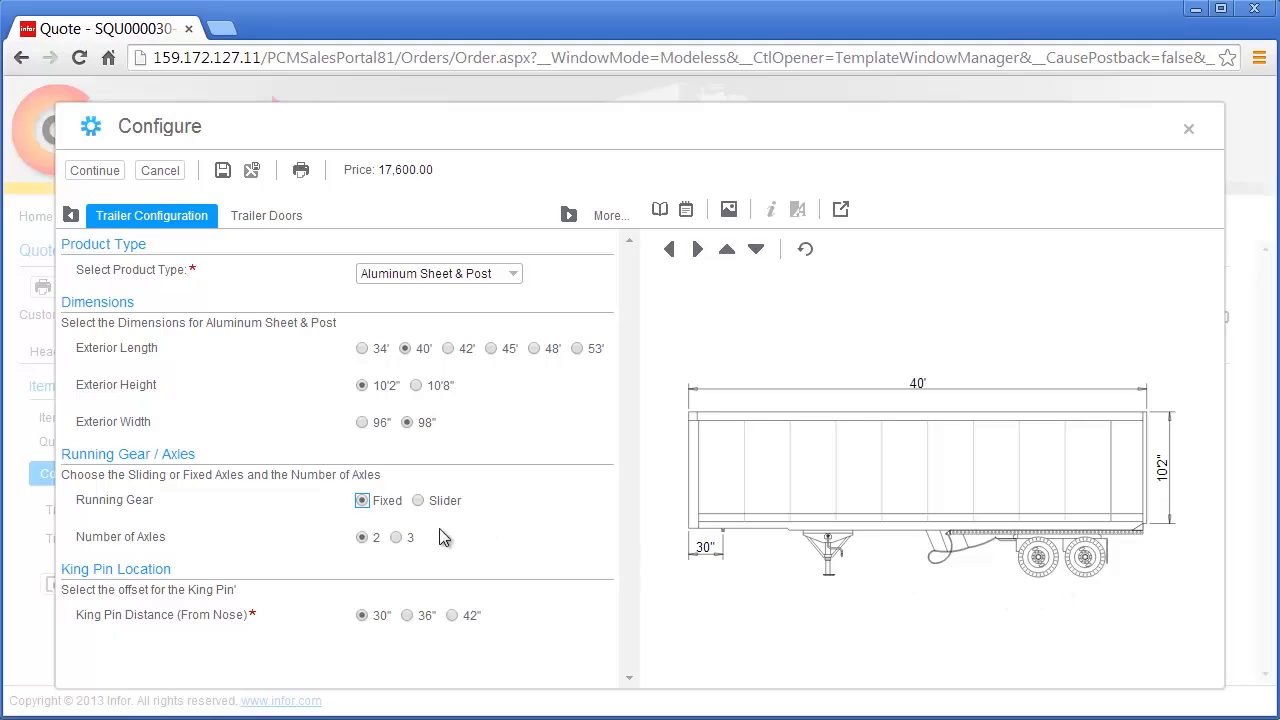
Step: Give the trailer 3 axles, acknowledge the compatibility notice, and set the king pin distance to 36"
click(412, 539)
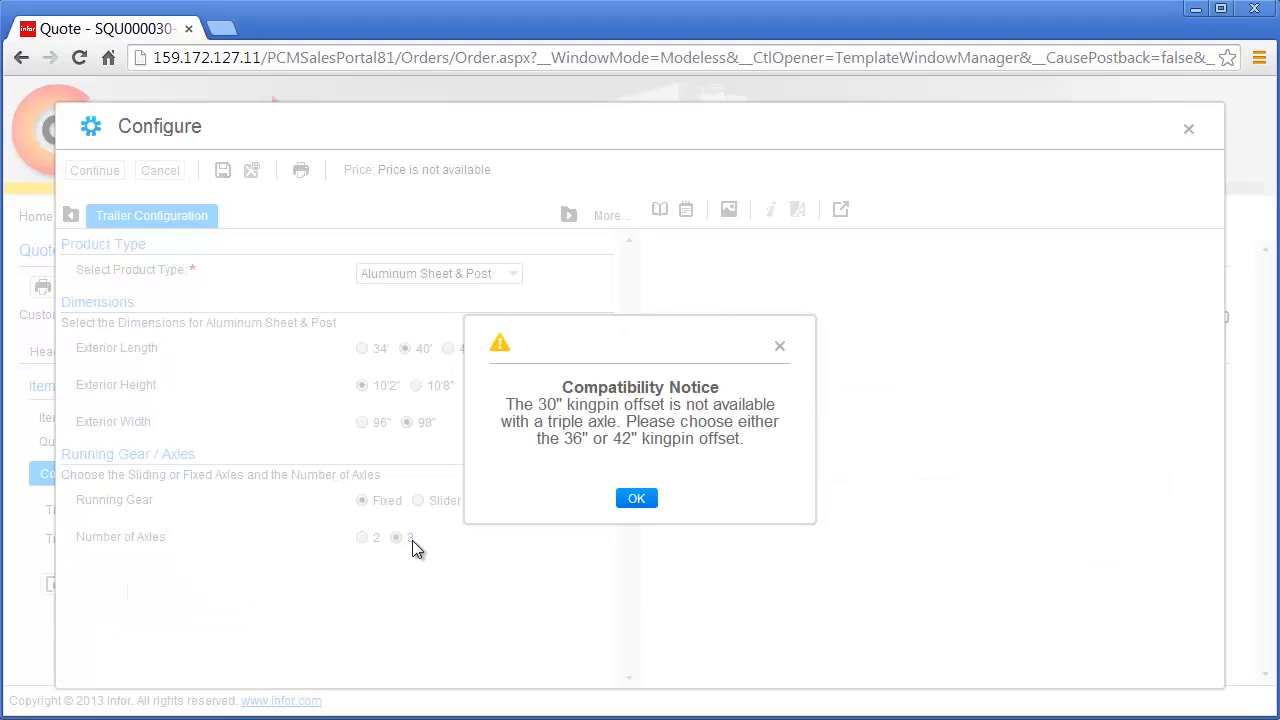
click(632, 500)
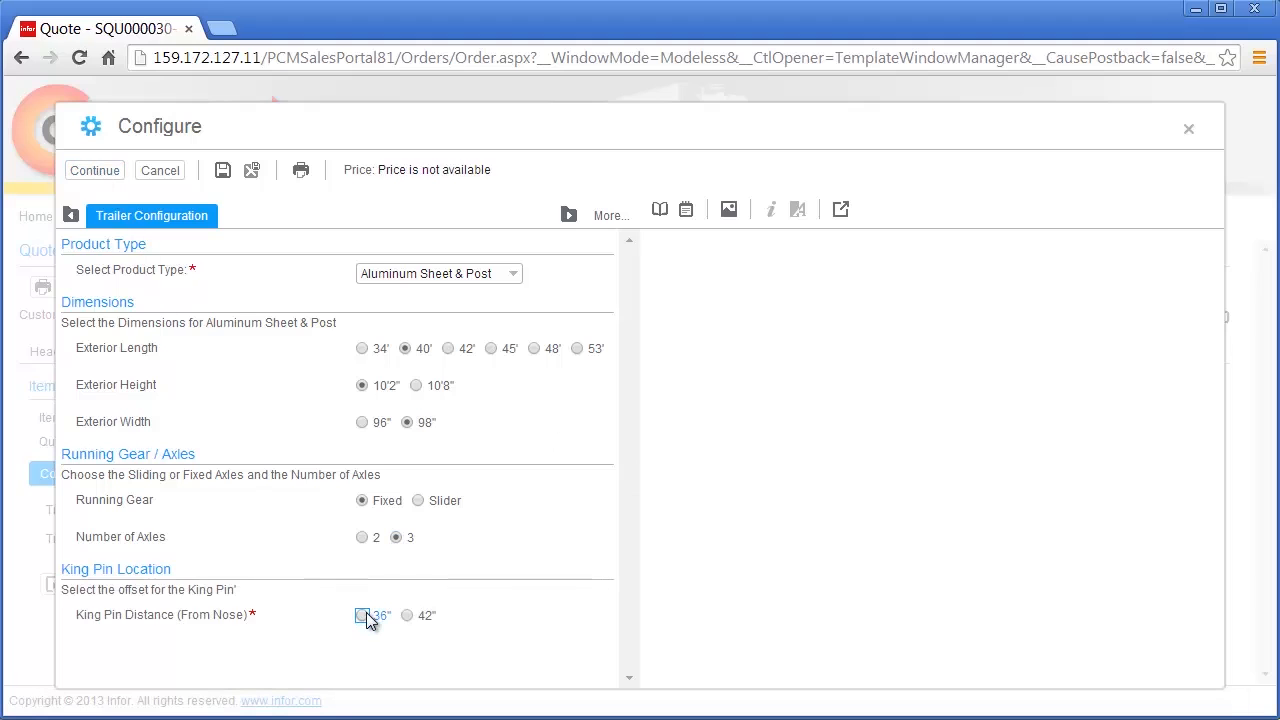
click(363, 615)
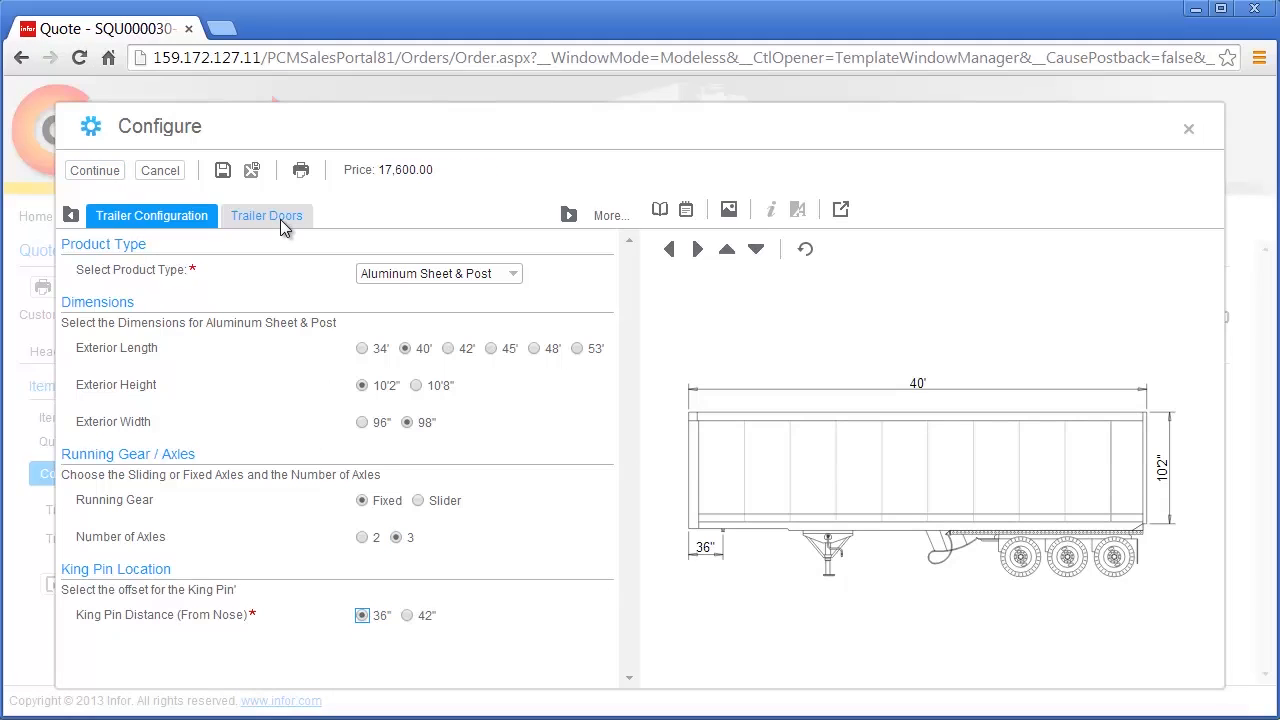
Step: Choose Rollup rear doors, a Translucent Roof, and 12" distance between posts
click(280, 219)
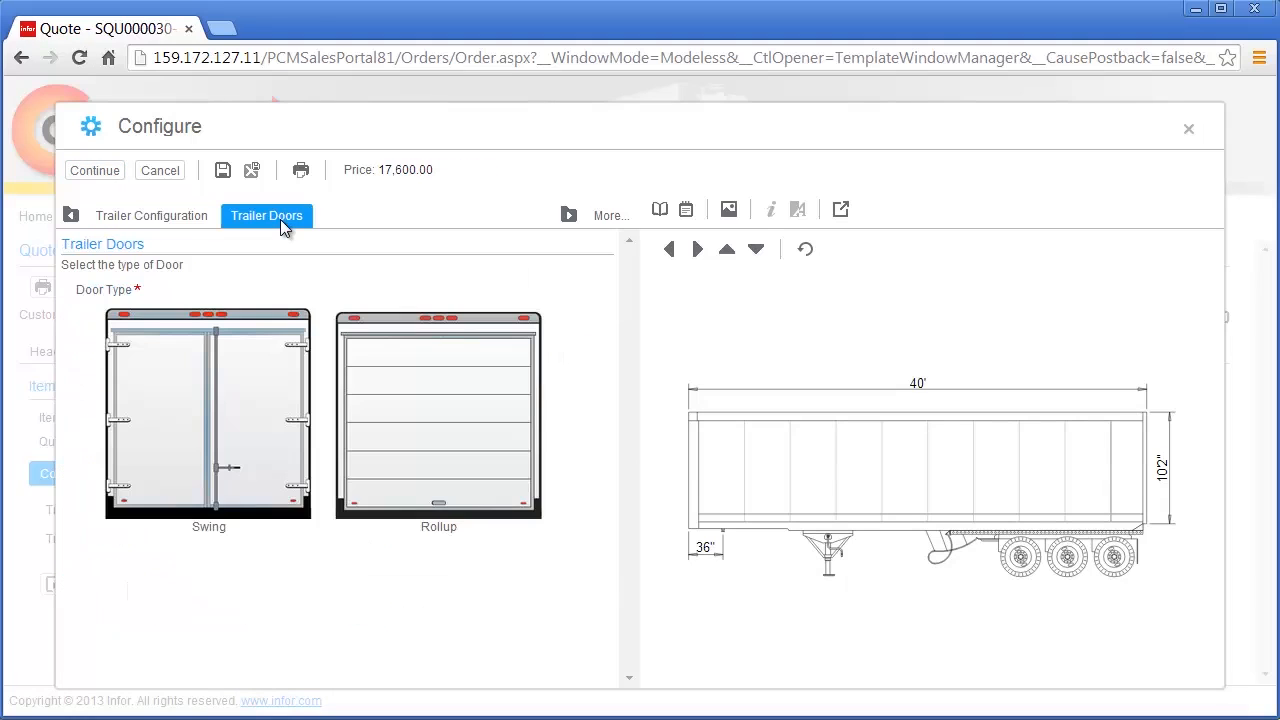
click(402, 404)
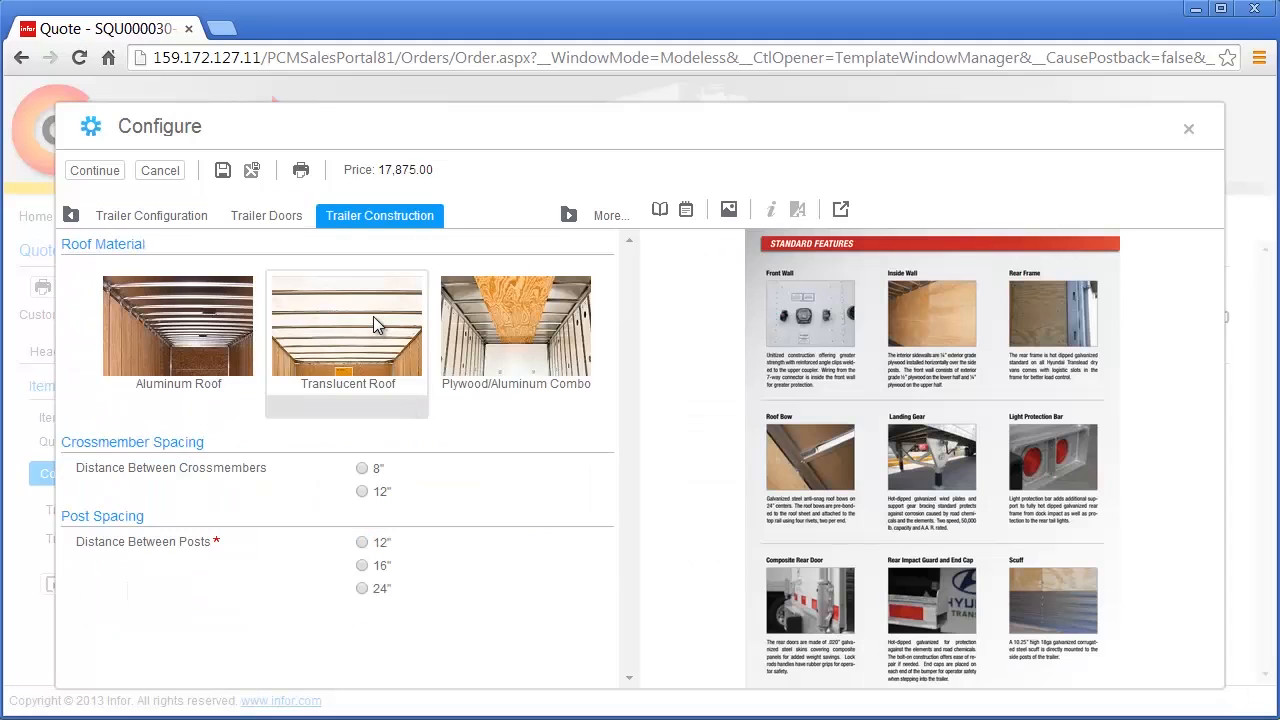
click(373, 316)
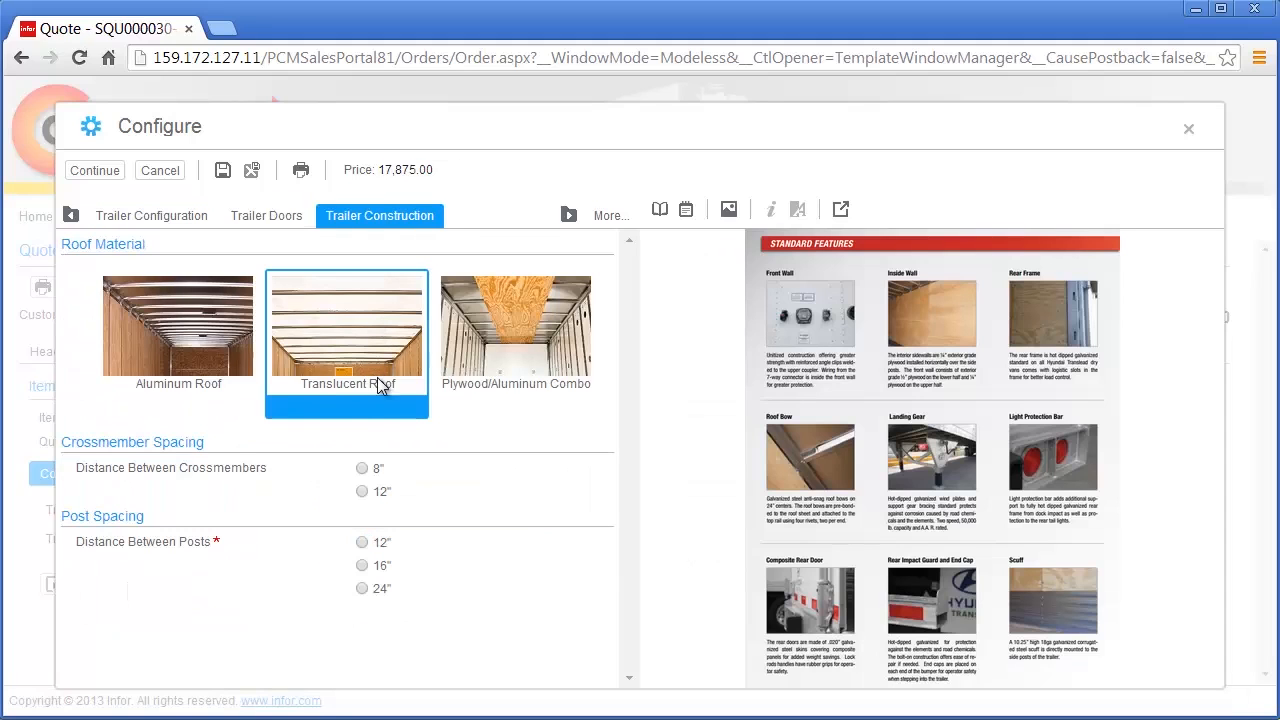
click(370, 543)
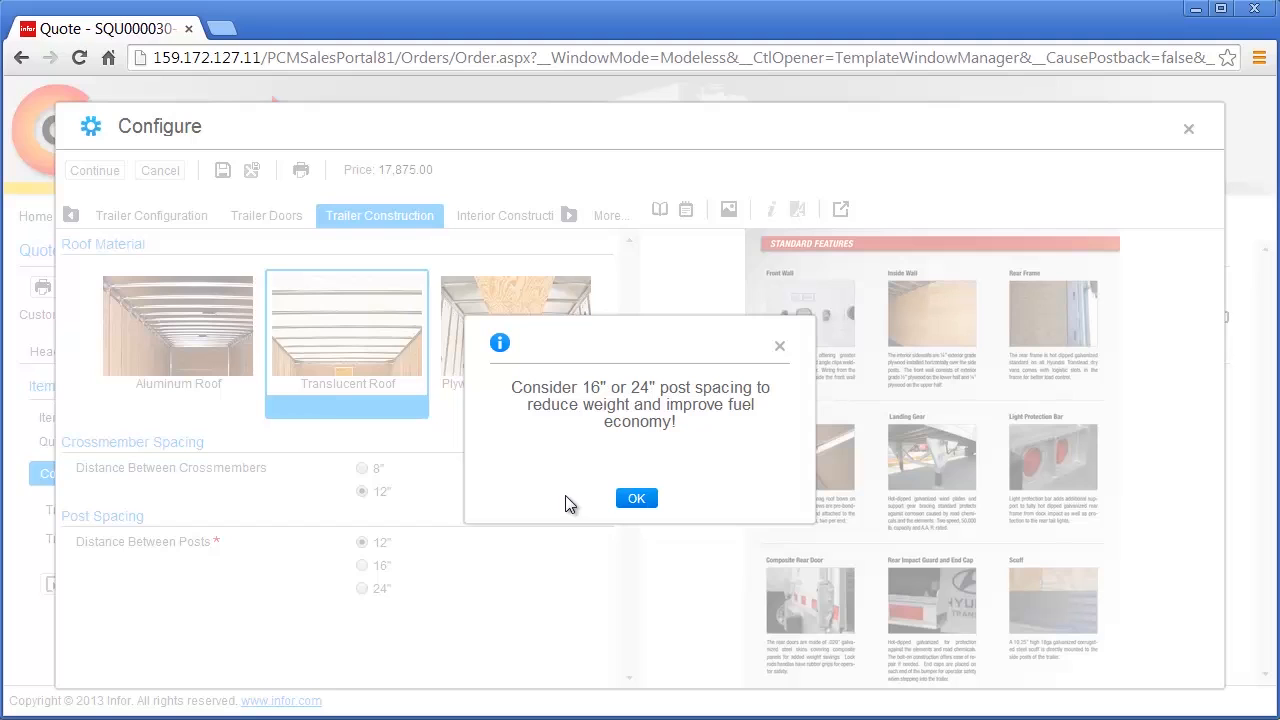
Step: Dismiss the post spacing advice, change the post spacing to 16", and view Interior Construction options
click(636, 498)
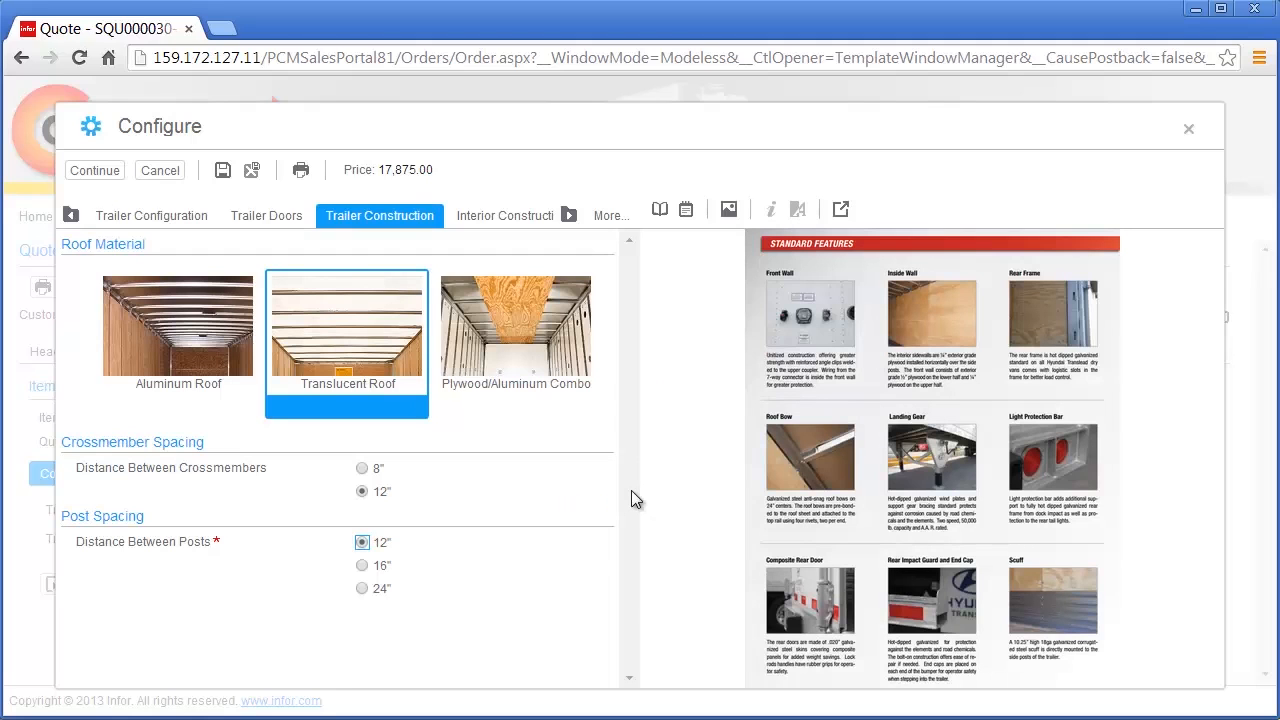
click(378, 565)
click(530, 214)
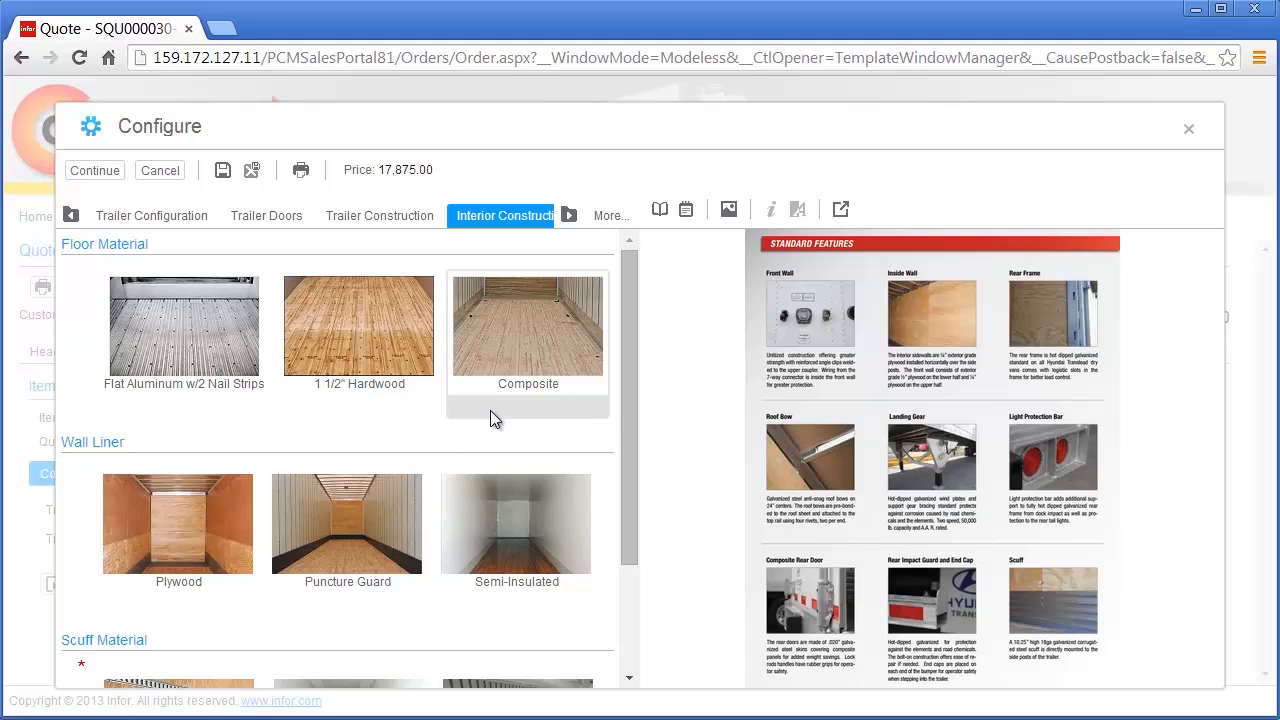
Step: Select 1 1/2" Hardwood flooring, Plywood wall liner and Corrugated Steel x 12" High scuff material
click(393, 352)
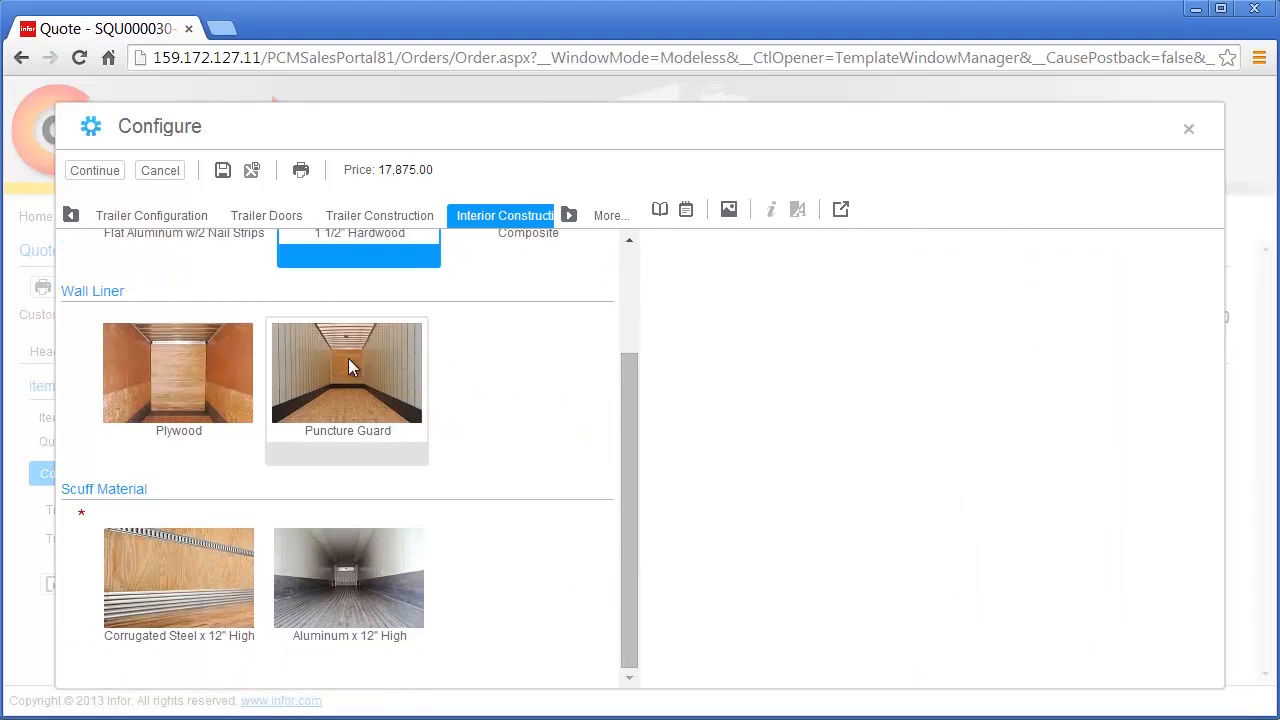
click(204, 361)
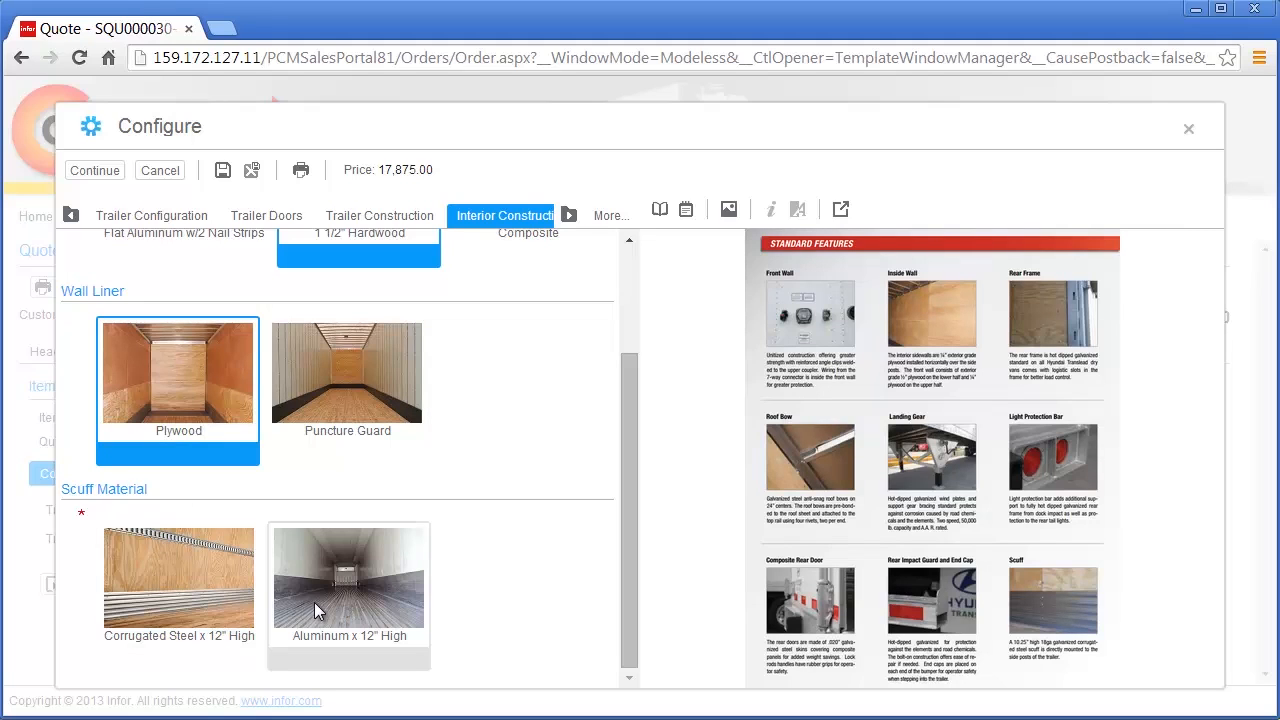
click(204, 597)
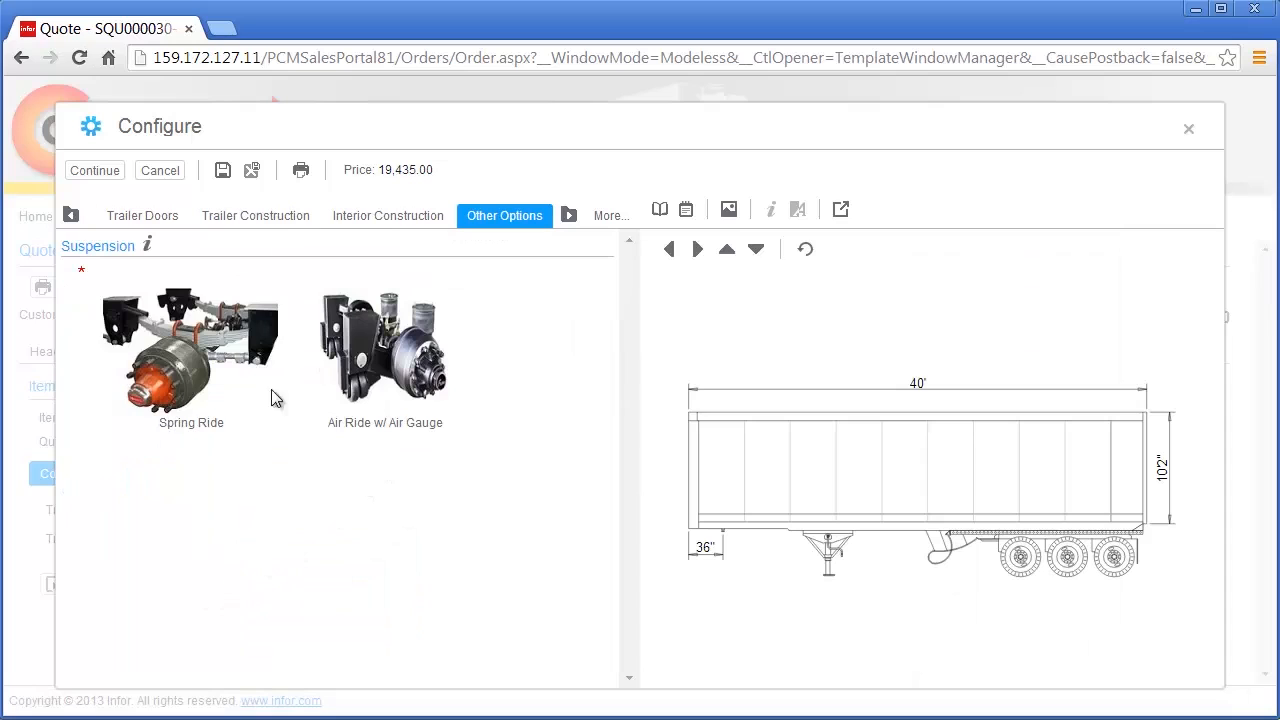
Step: Review the suspension brochure and choose Air Ride w/ Air Gauge suspension, priced 27,355.00
click(147, 246)
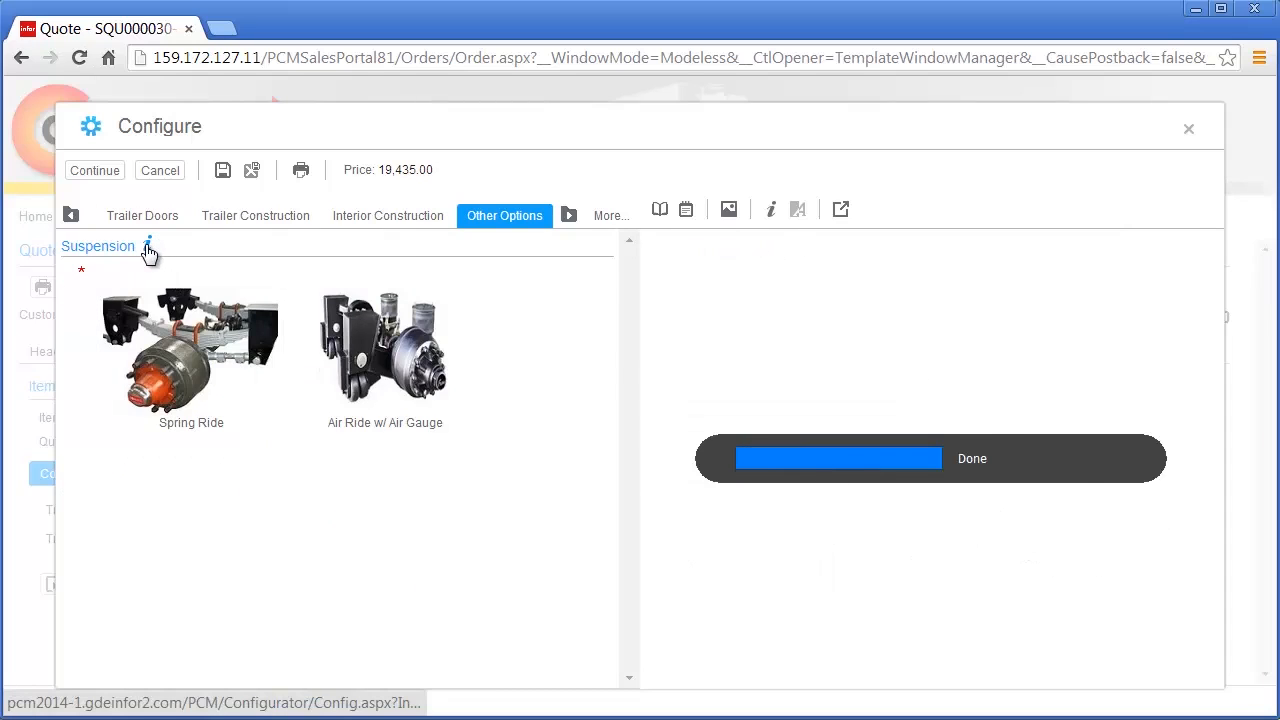
scroll(686, 545, down, 7)
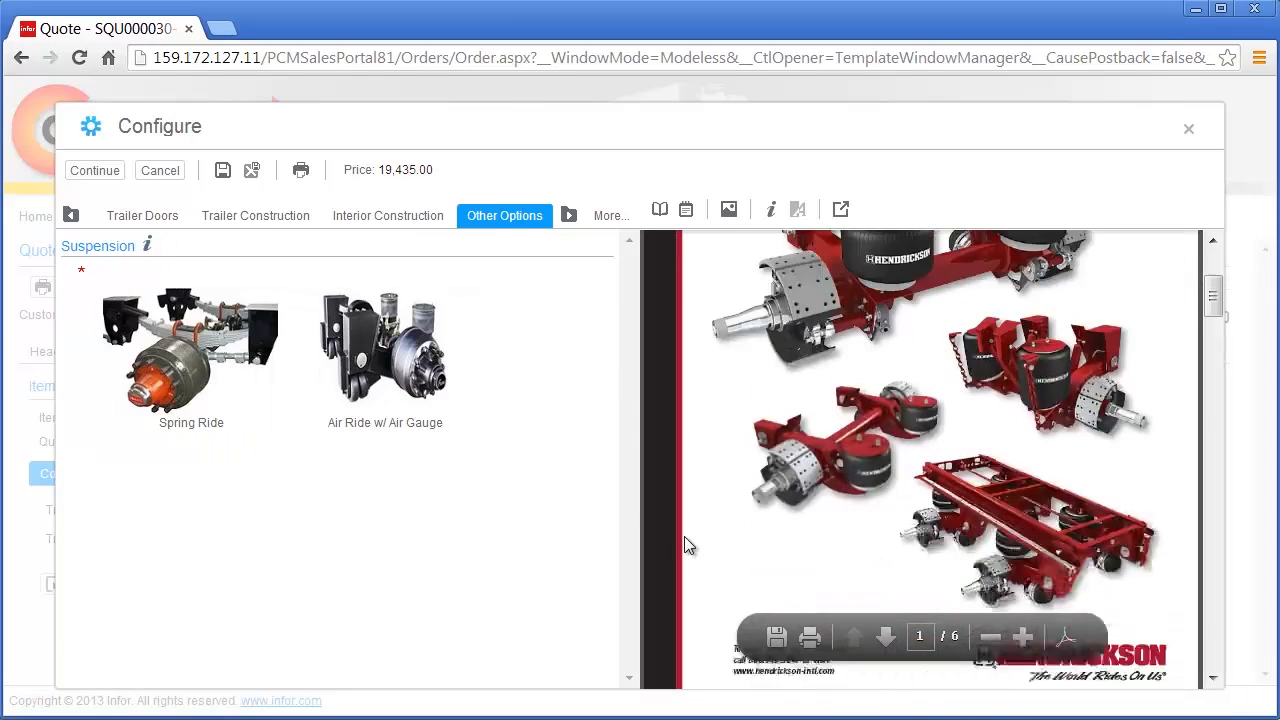
scroll(686, 545, down, 8)
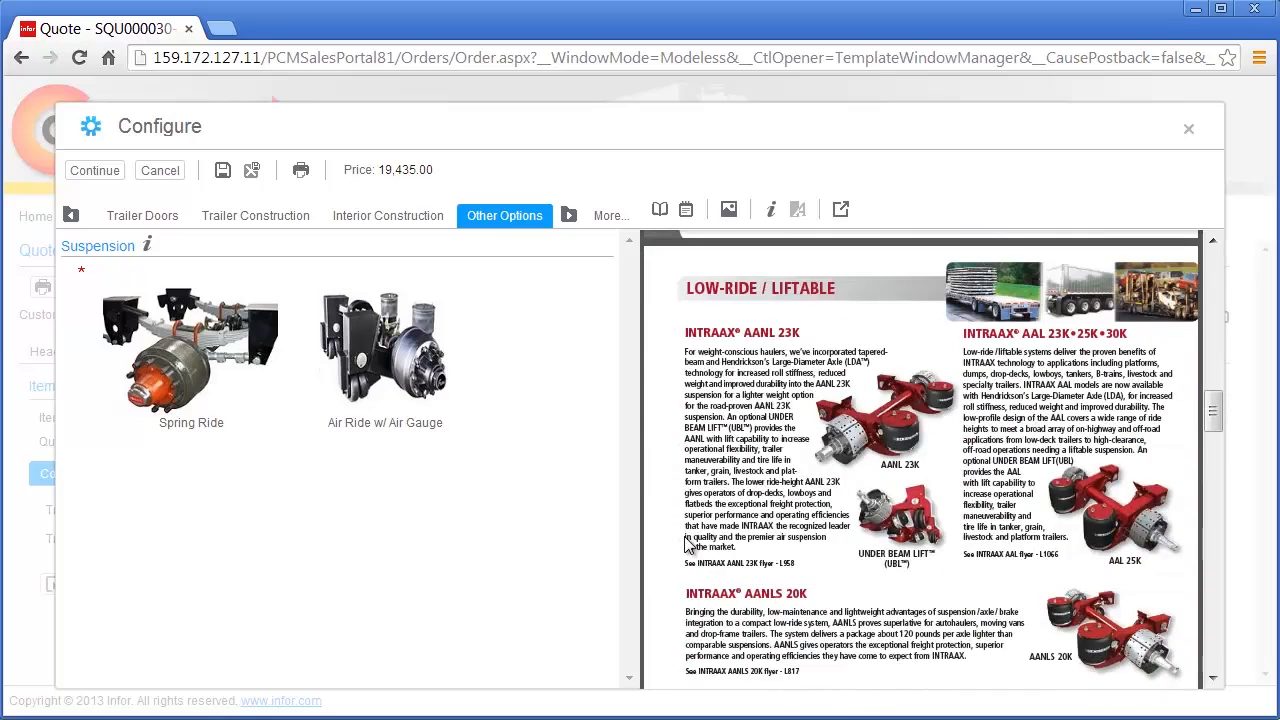
click(434, 390)
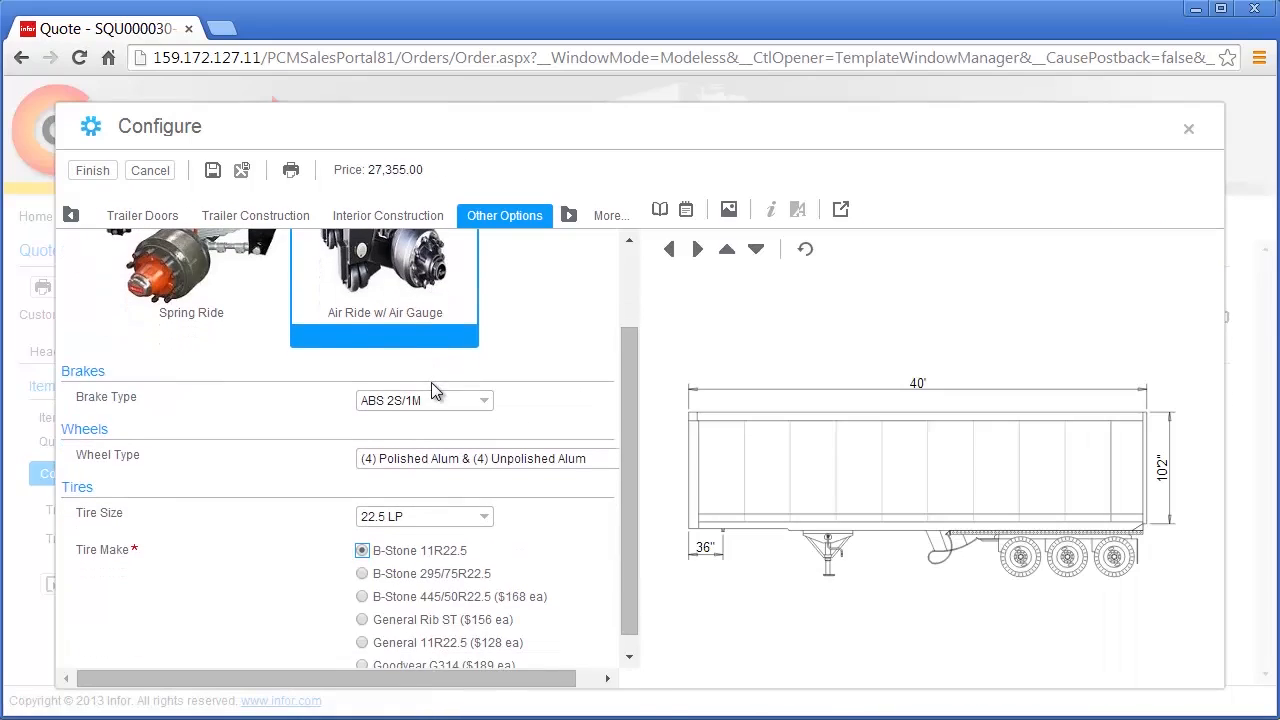
Step: Show the pricing breakdown and the Trailer Configuration summary of chosen options
click(684, 211)
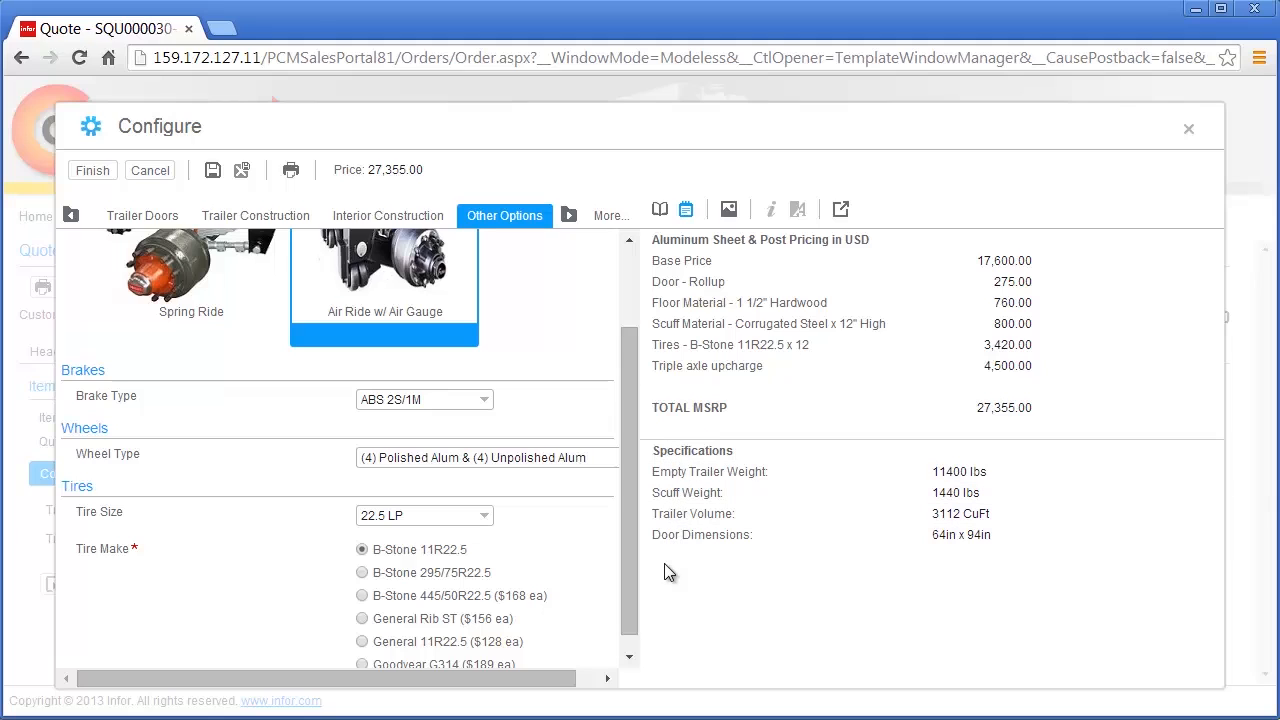
click(661, 211)
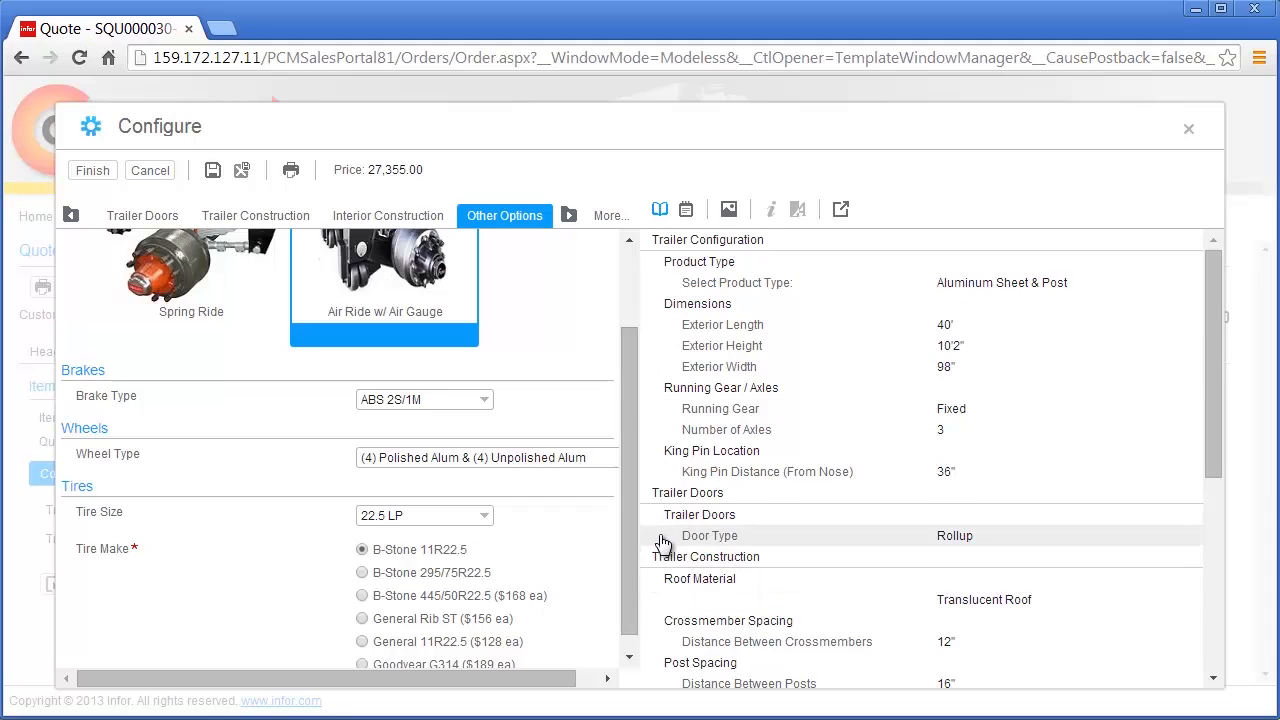
Step: Change the door type to Swing, confirm the 27,450.00 price, and finish the configuration
click(903, 547)
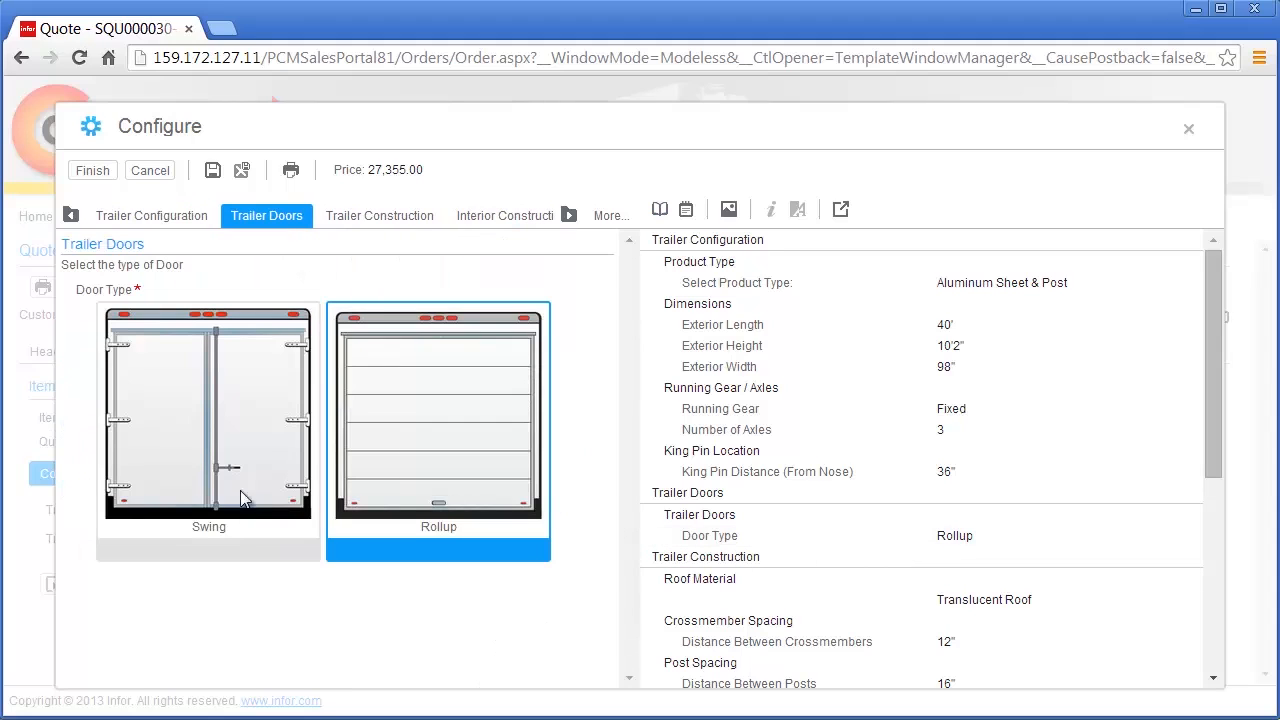
click(219, 500)
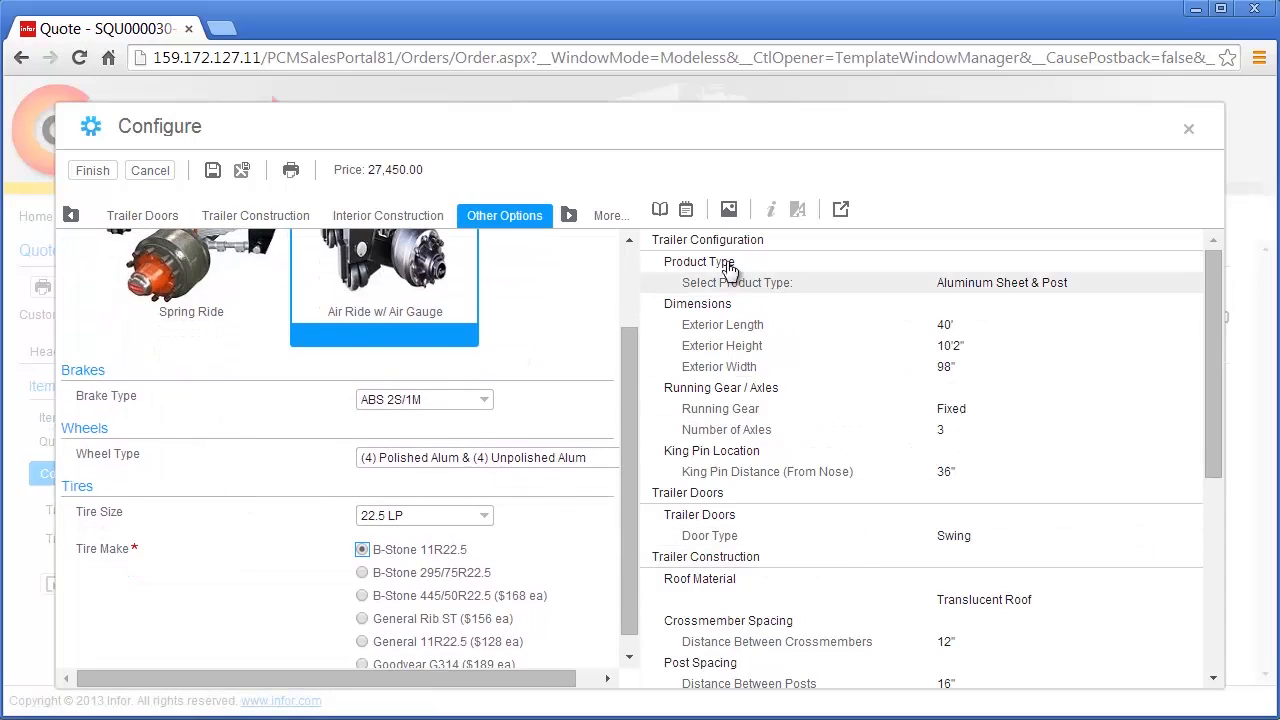
click(686, 212)
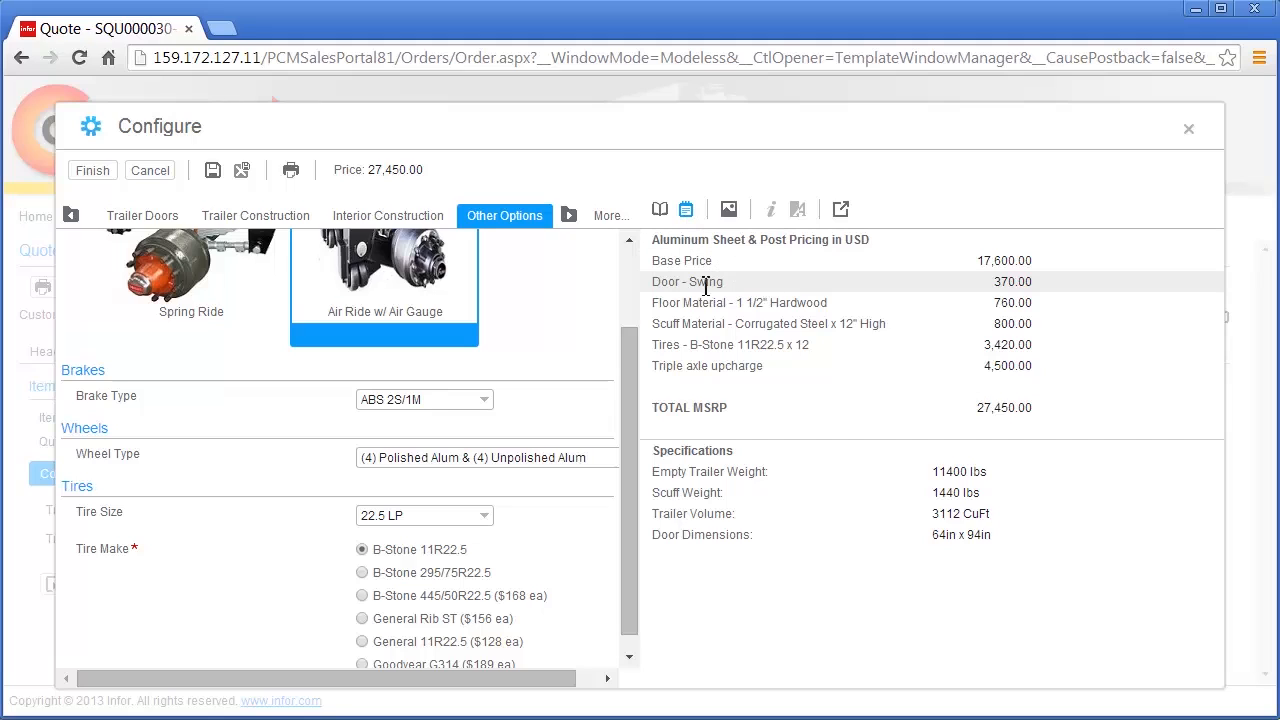
click(92, 170)
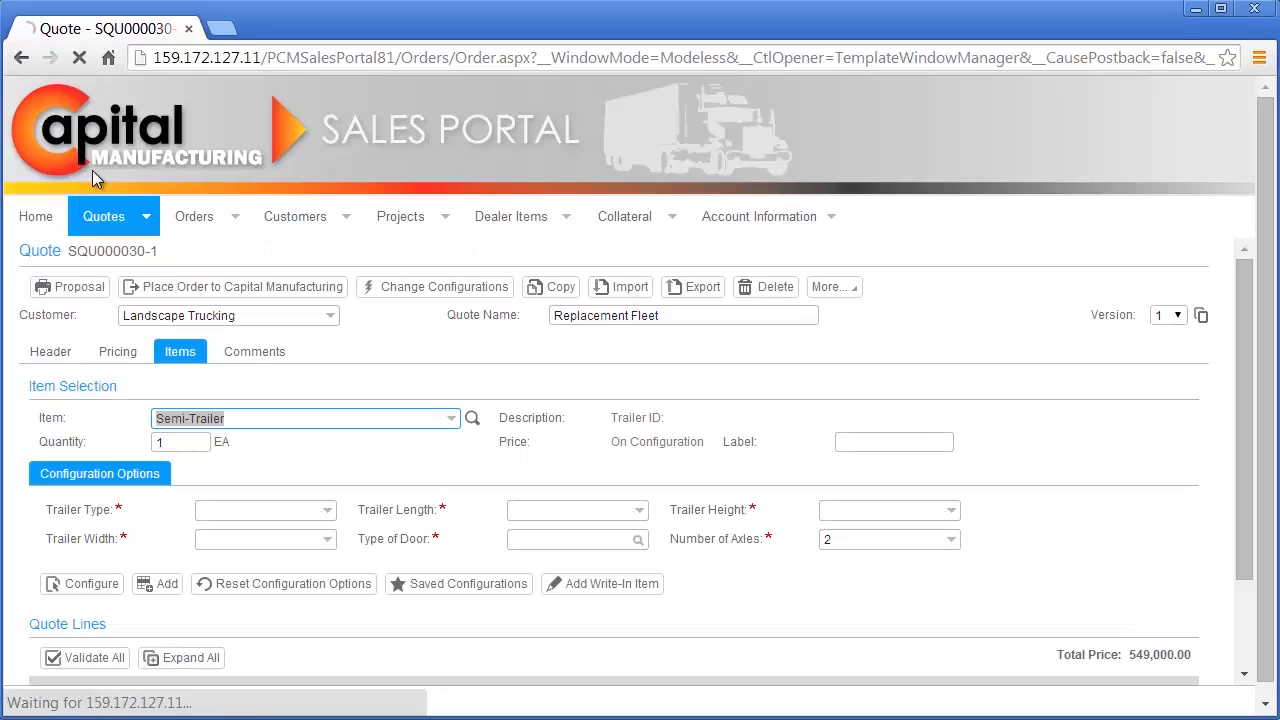
scroll(93, 170, down, 1)
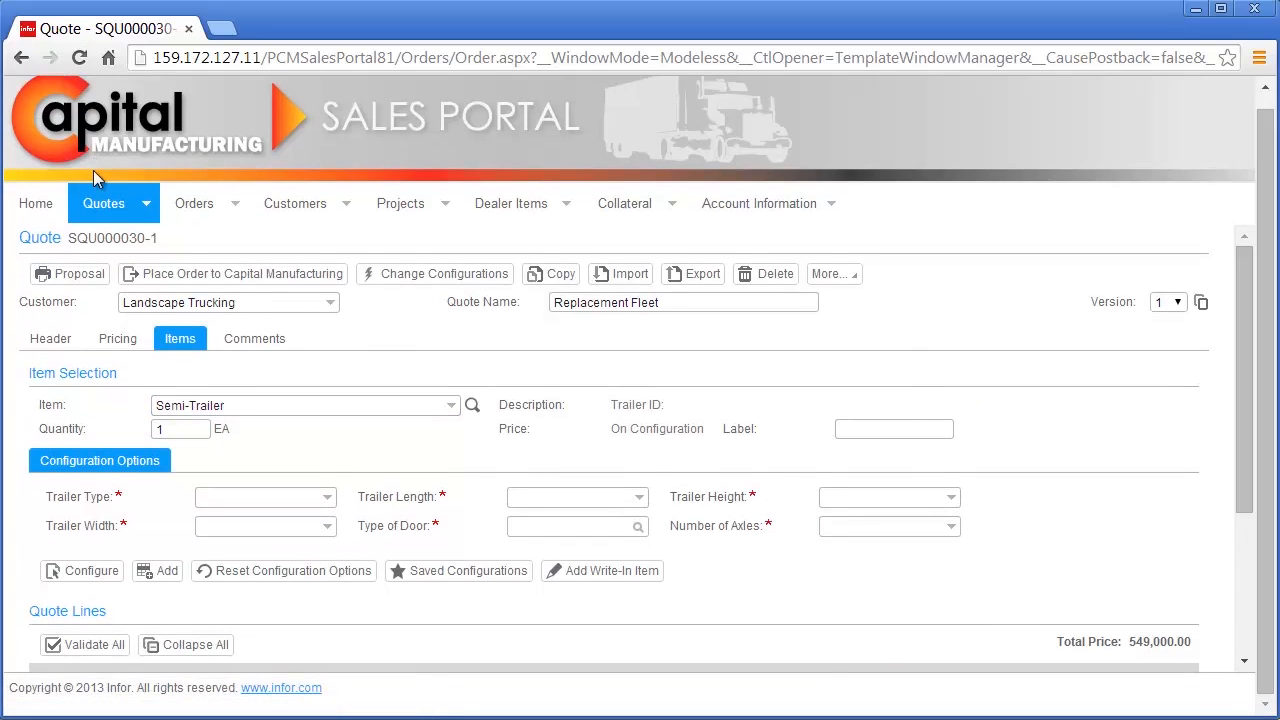
scroll(320, 414, down, 3)
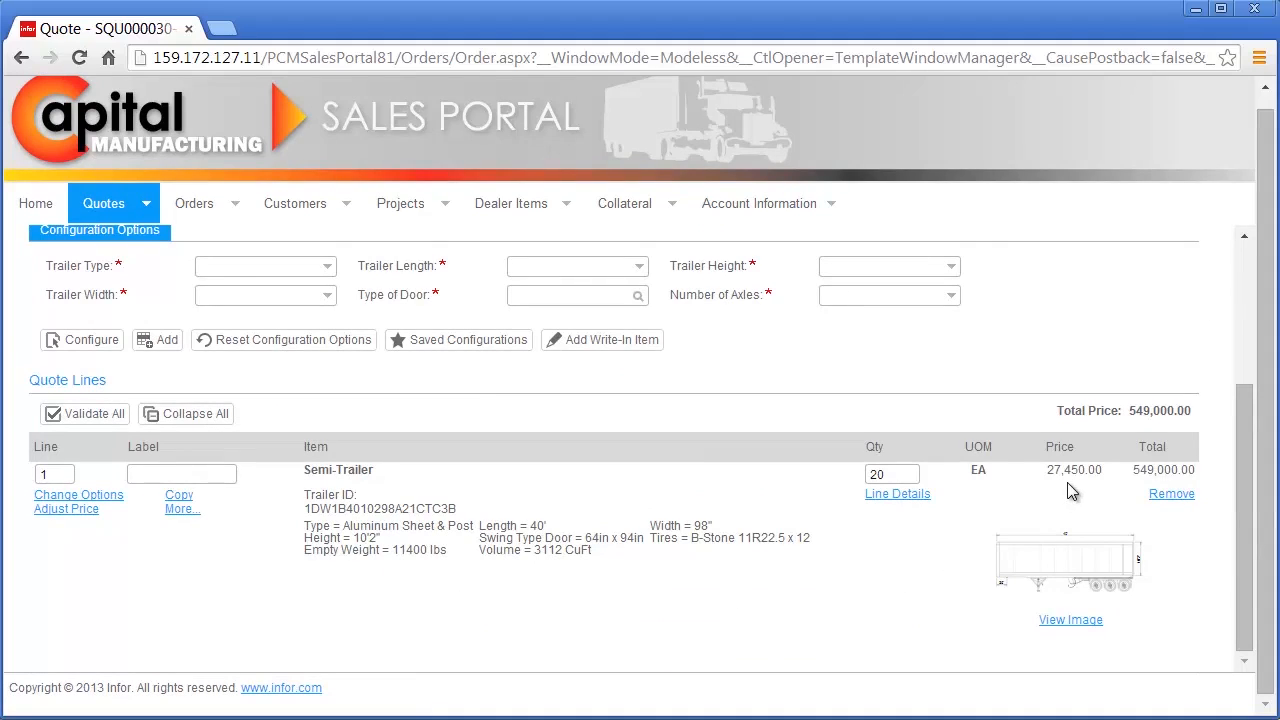
click(1077, 619)
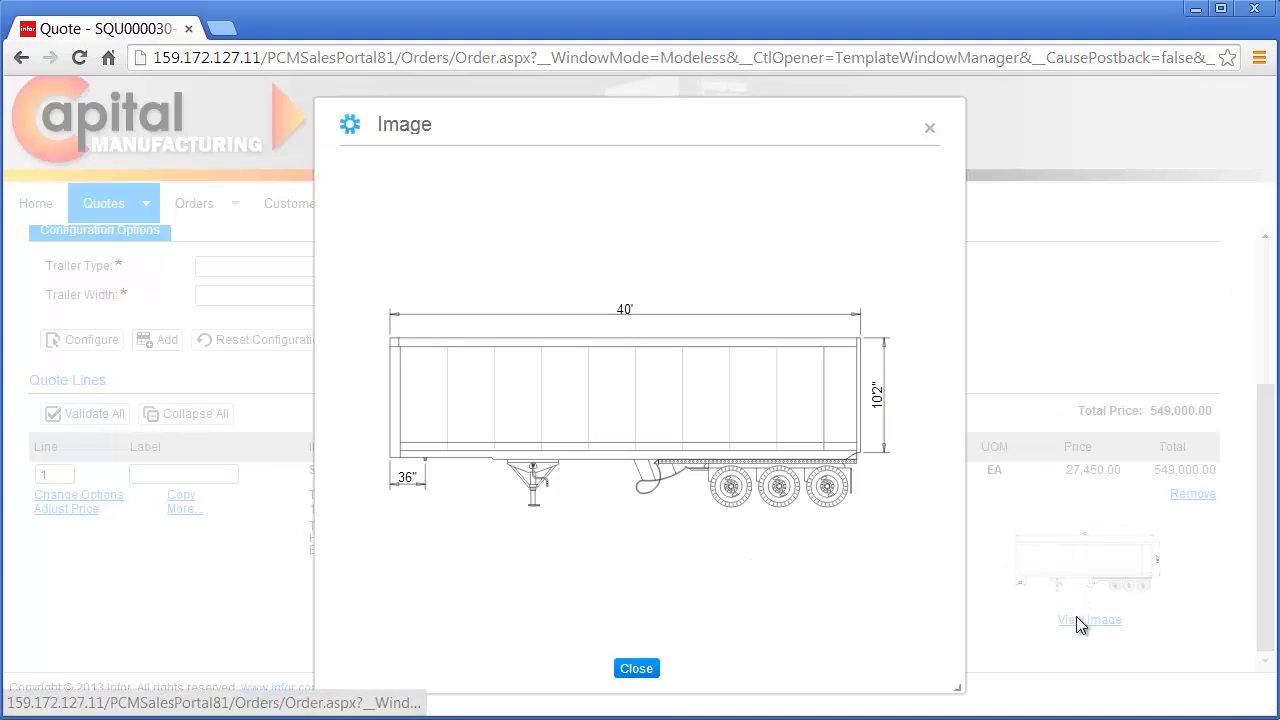
click(638, 668)
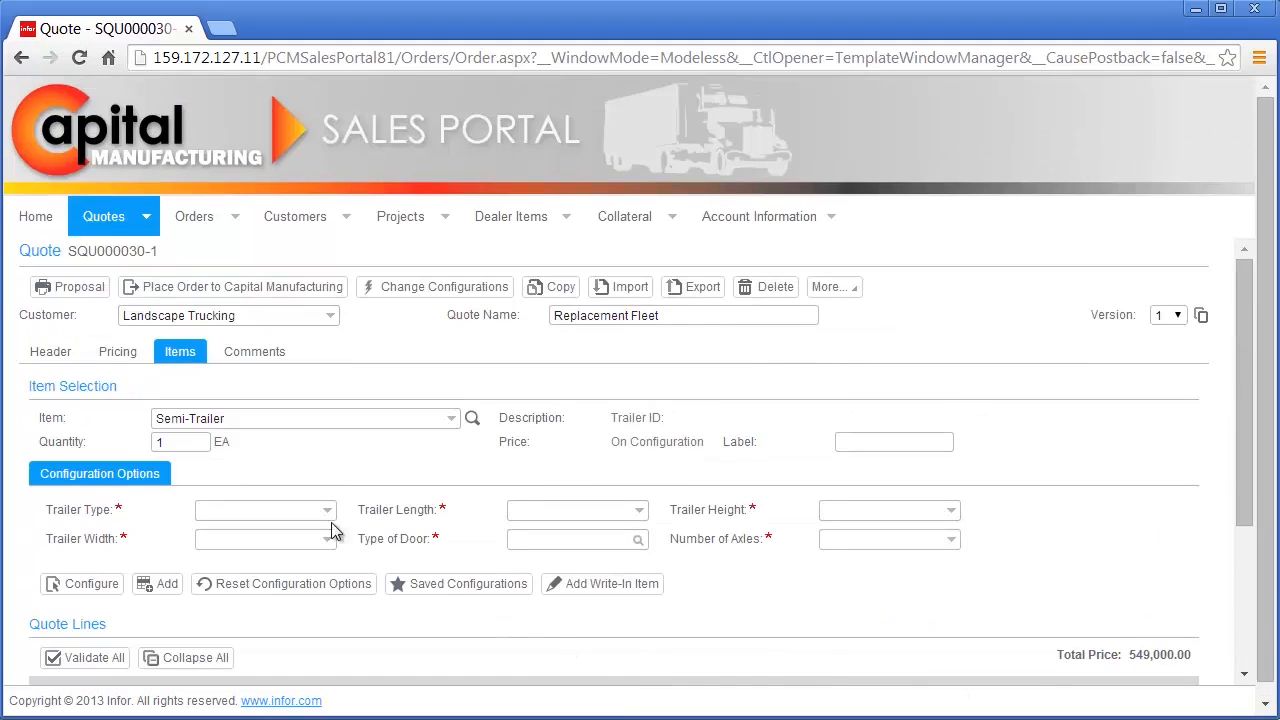
Step: Set quantity 5 with a Z-Plate trailer type, 48' length and 10'2" height
click(162, 441)
double_click(166, 441)
text(5)
click(327, 510)
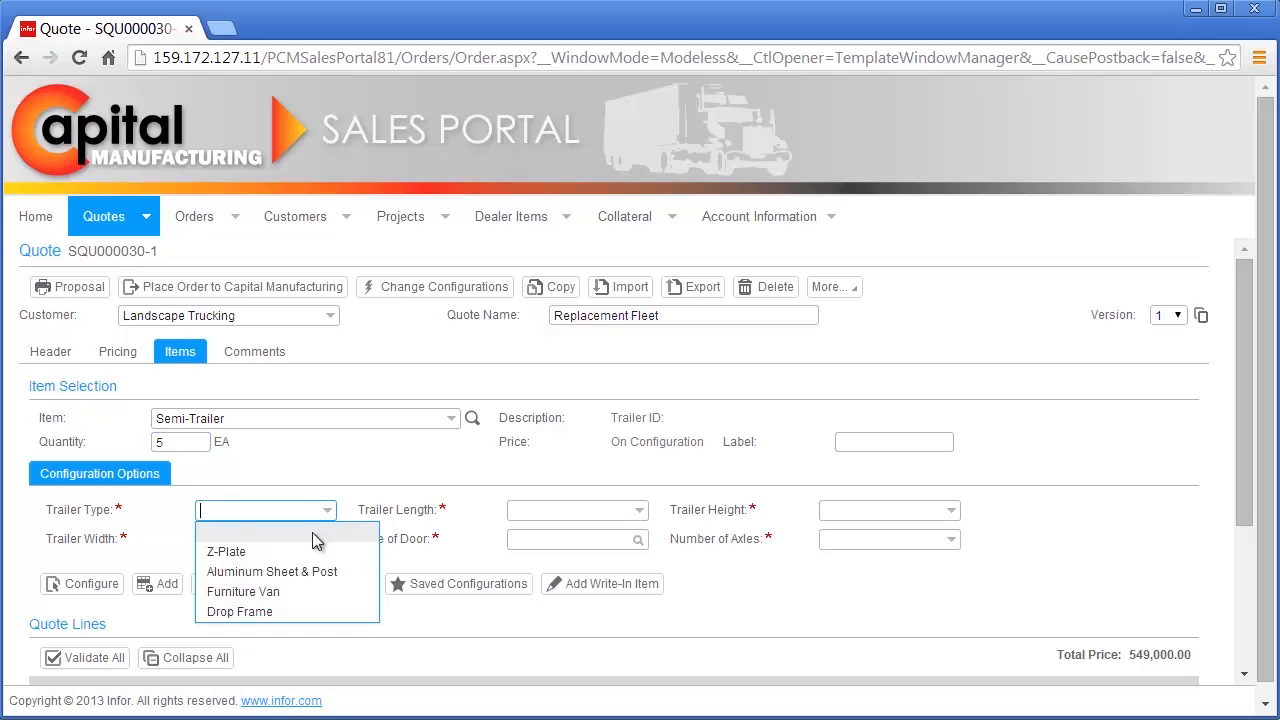
click(226, 551)
click(639, 510)
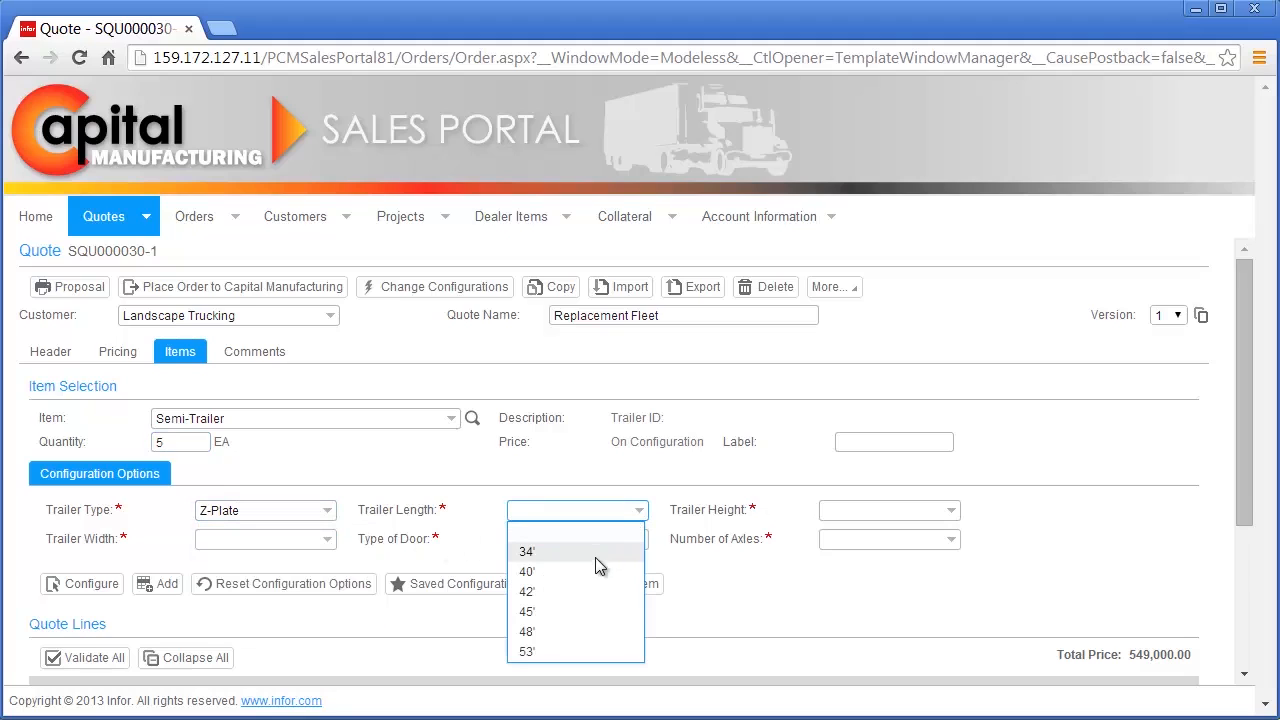
click(557, 630)
click(950, 513)
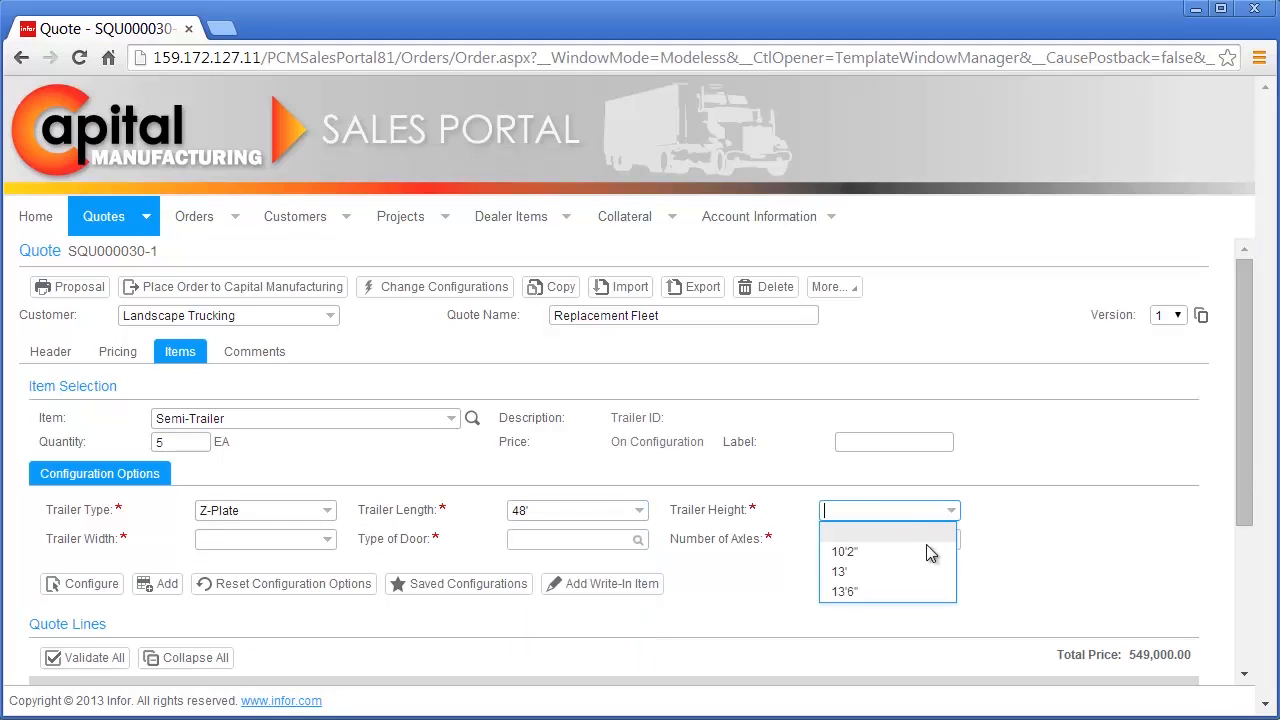
click(845, 549)
Step: Choose 98" width, Swing doors and 3 axles, add the line, and preview its trailer image
click(327, 540)
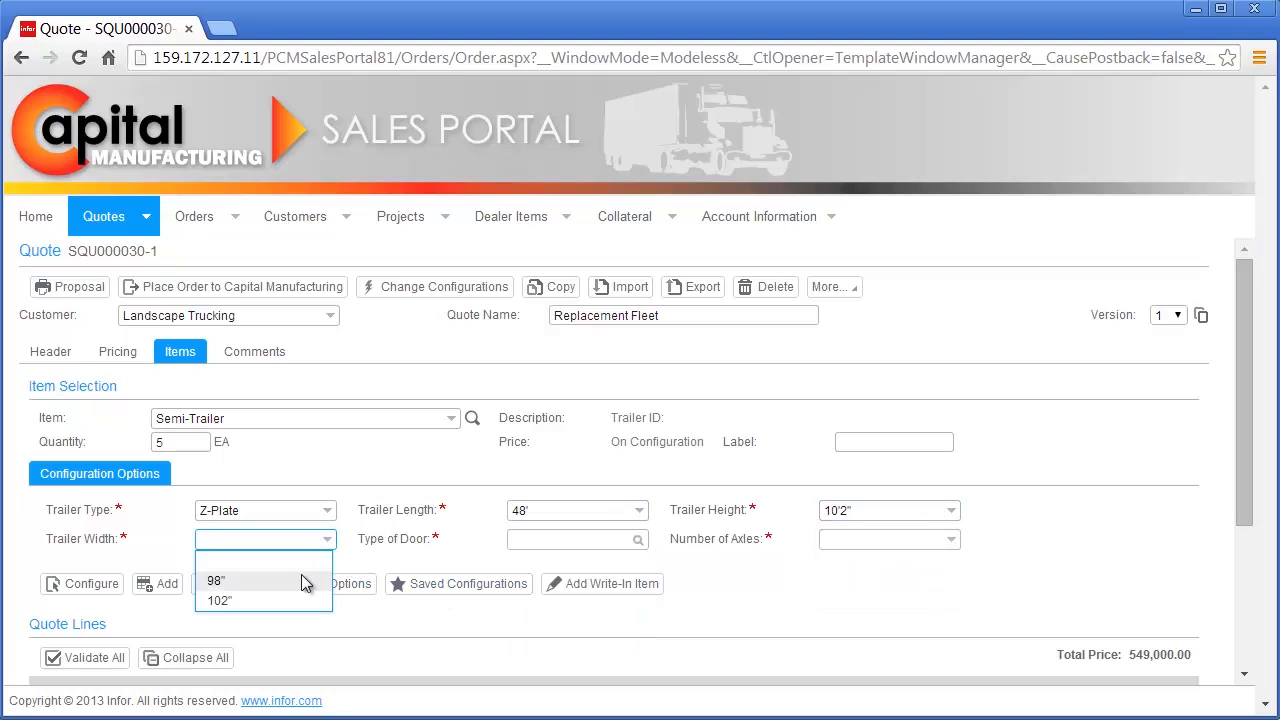
click(301, 578)
click(638, 540)
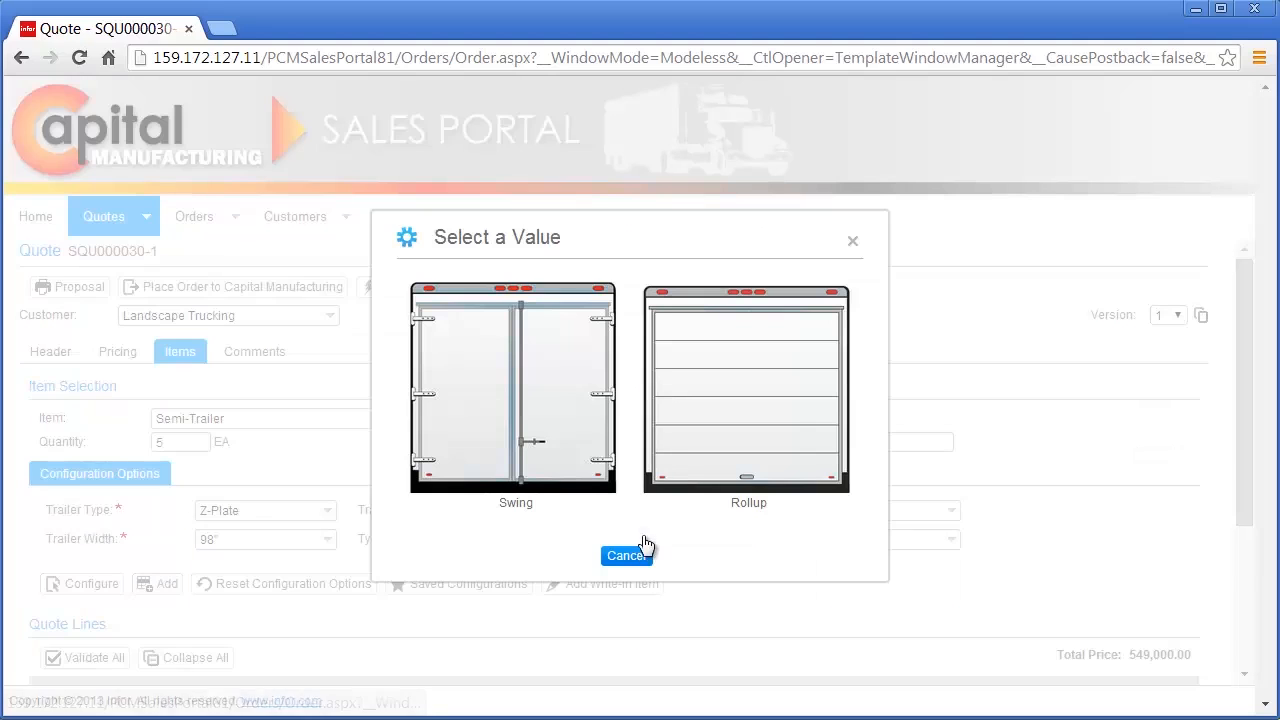
click(574, 486)
click(923, 539)
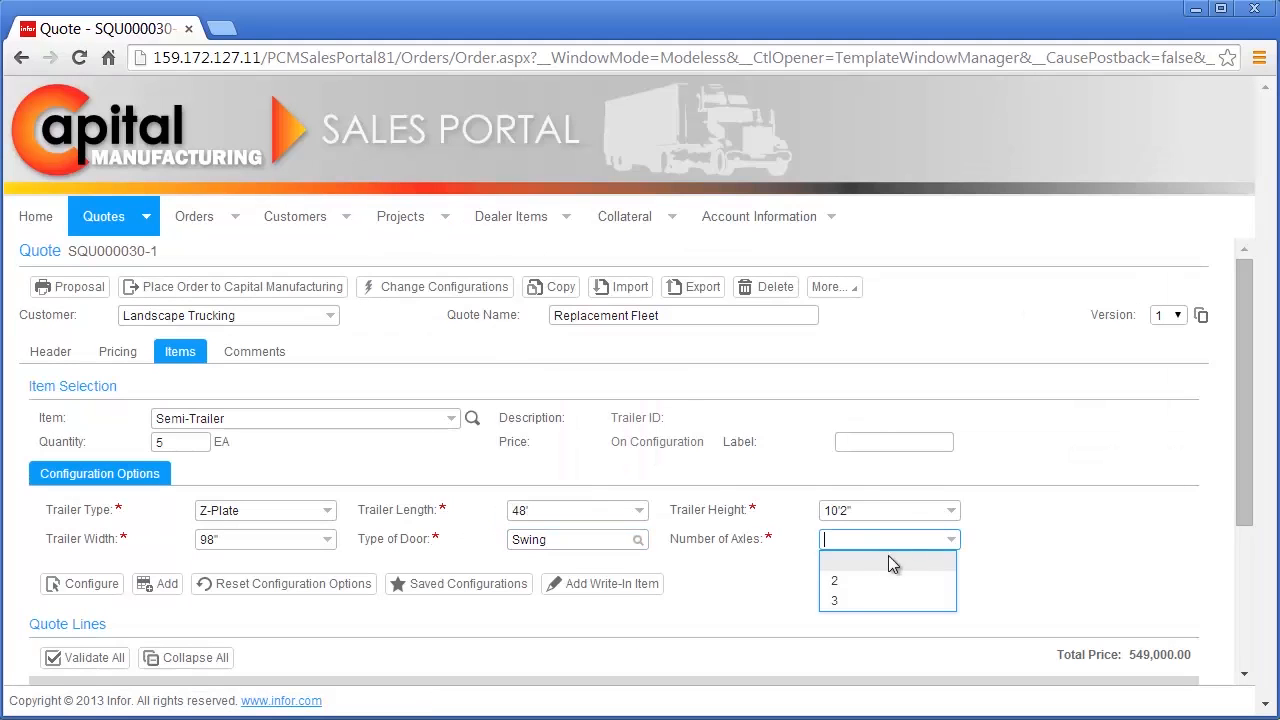
click(856, 597)
click(169, 583)
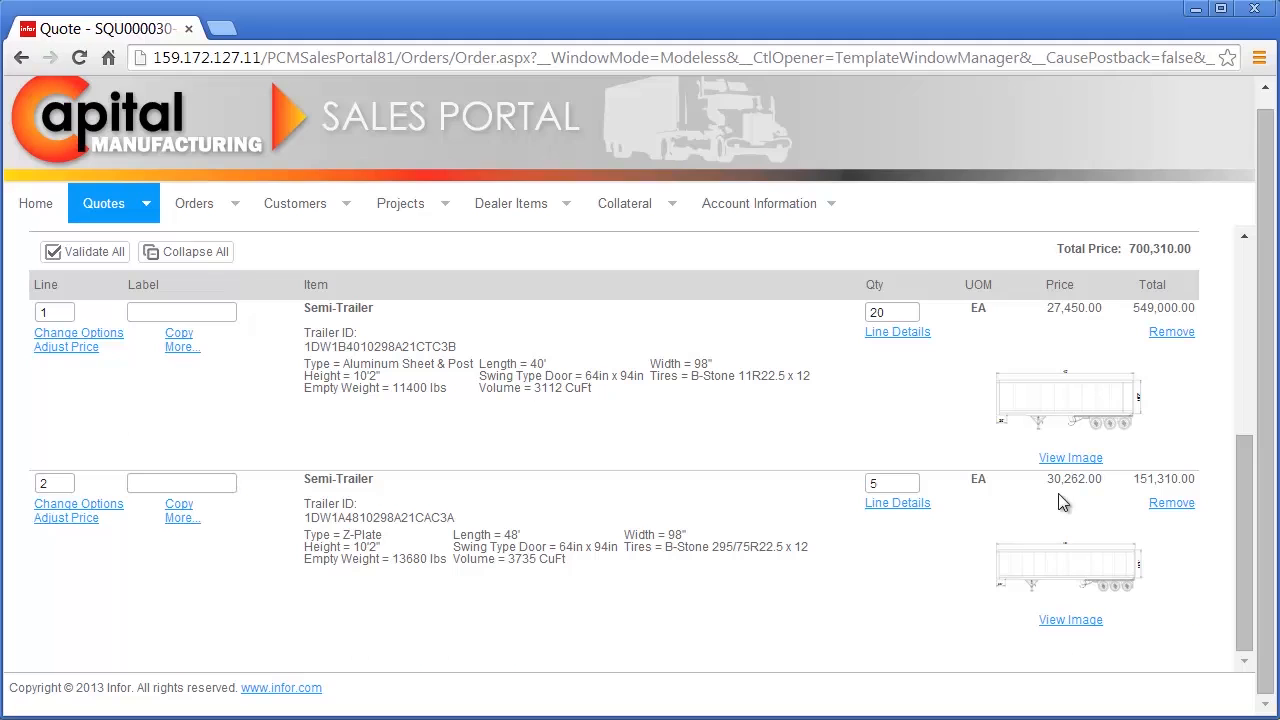
click(1063, 621)
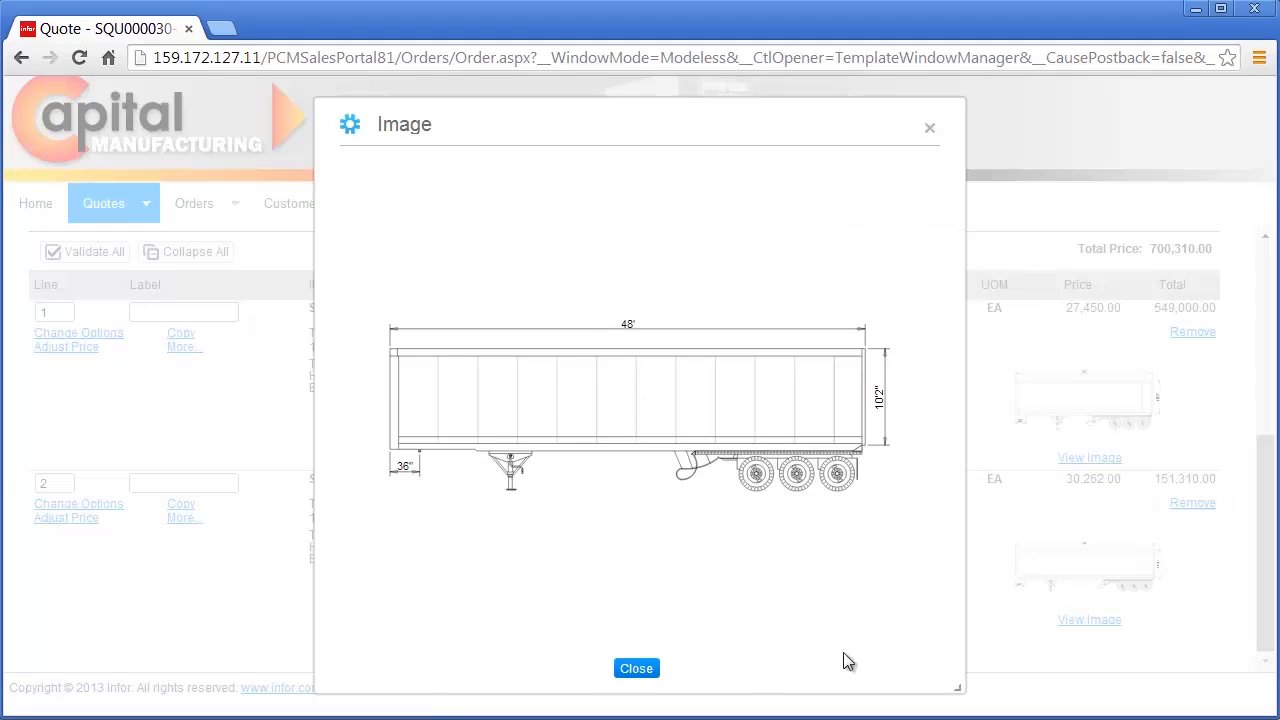
click(632, 669)
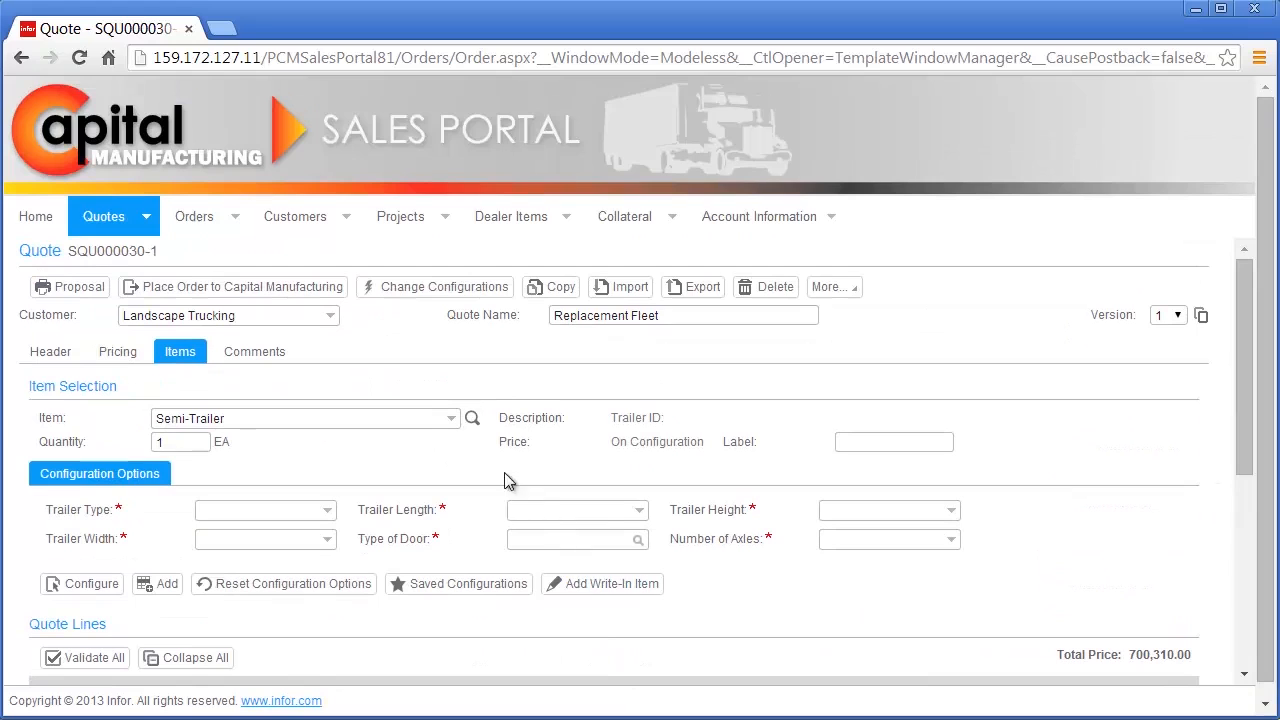
Step: Add the 1330009BP underbody toolbox from Add-on Parts with quantity 25 as line 3
click(472, 420)
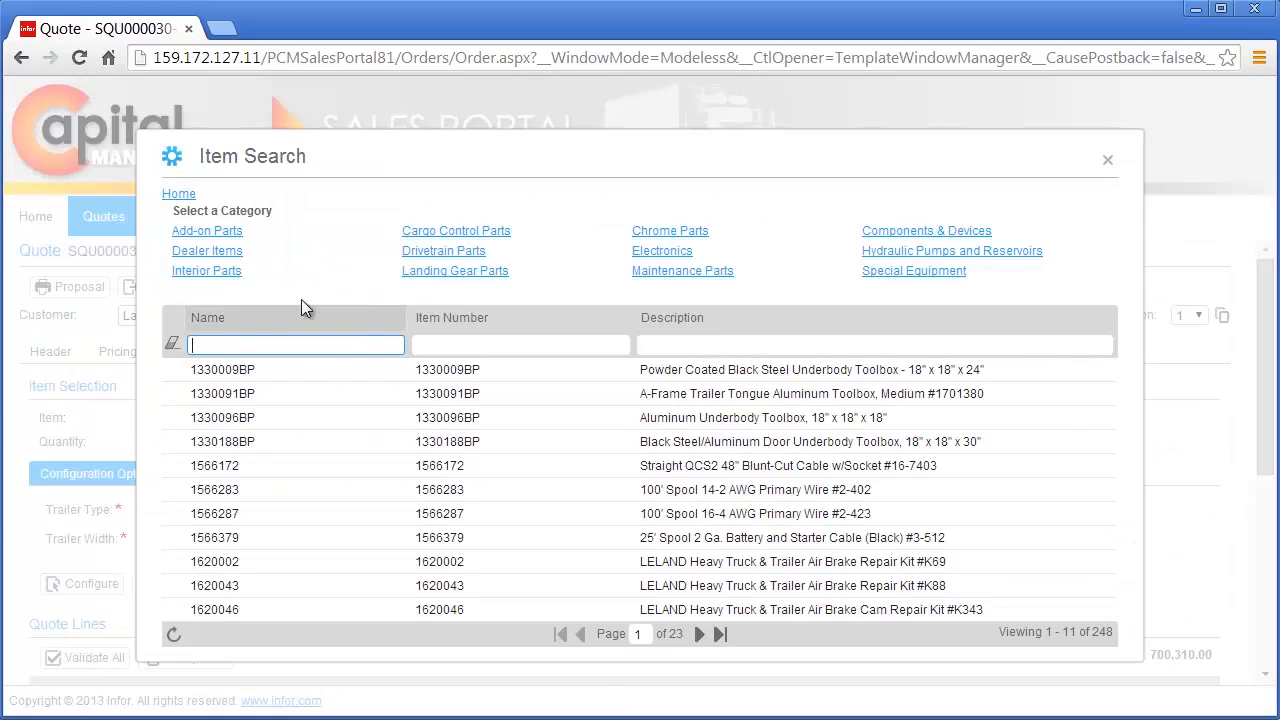
click(235, 235)
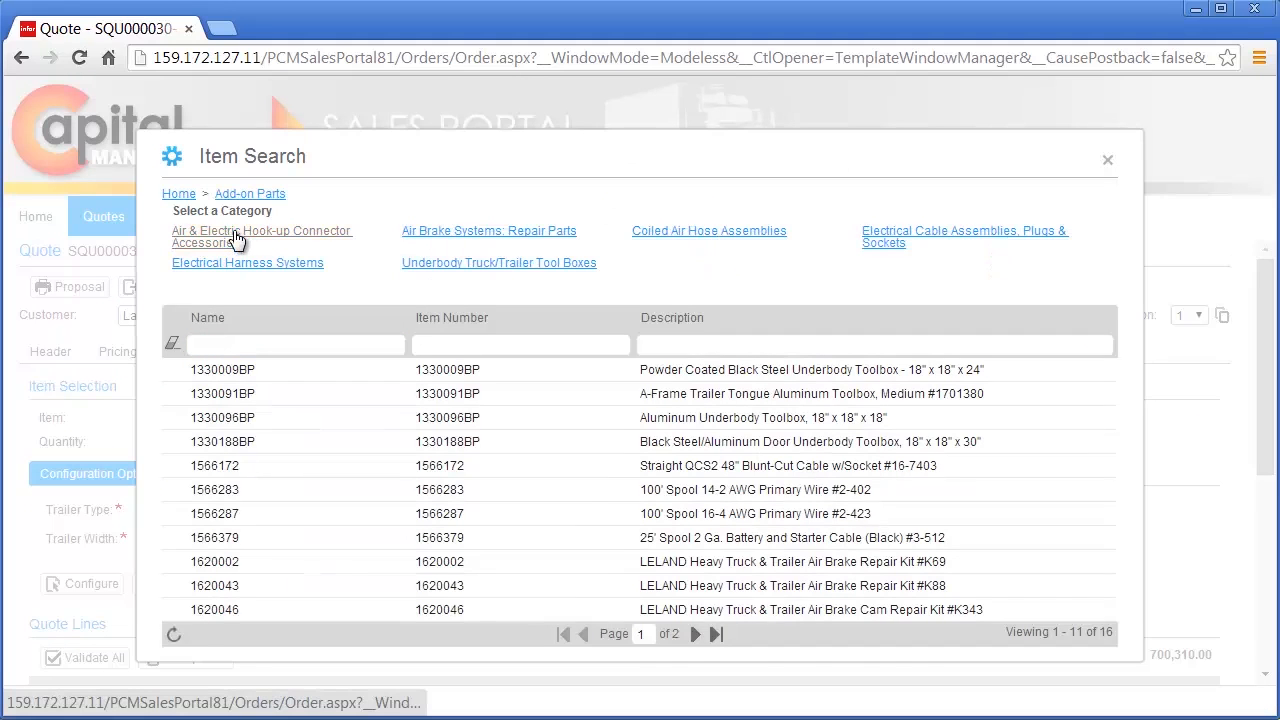
click(420, 264)
double_click(442, 372)
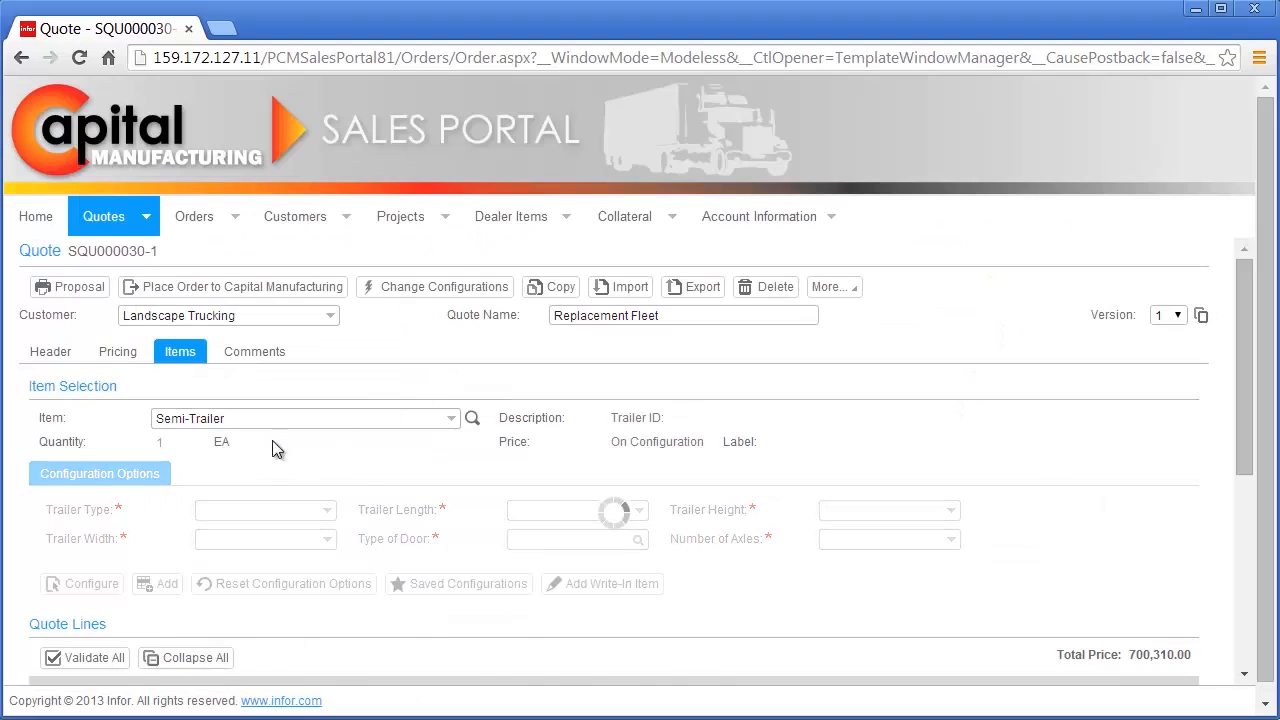
click(155, 441)
text(20)
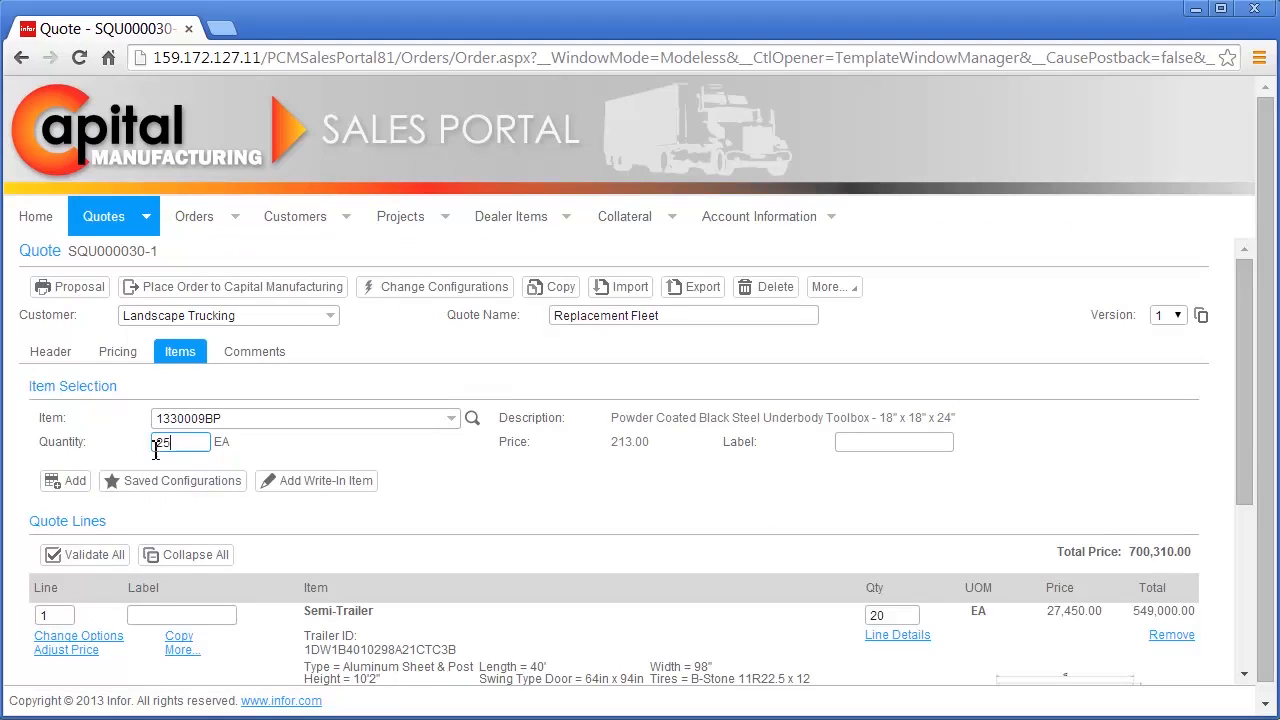
click(78, 480)
scroll(248, 508, down, 5)
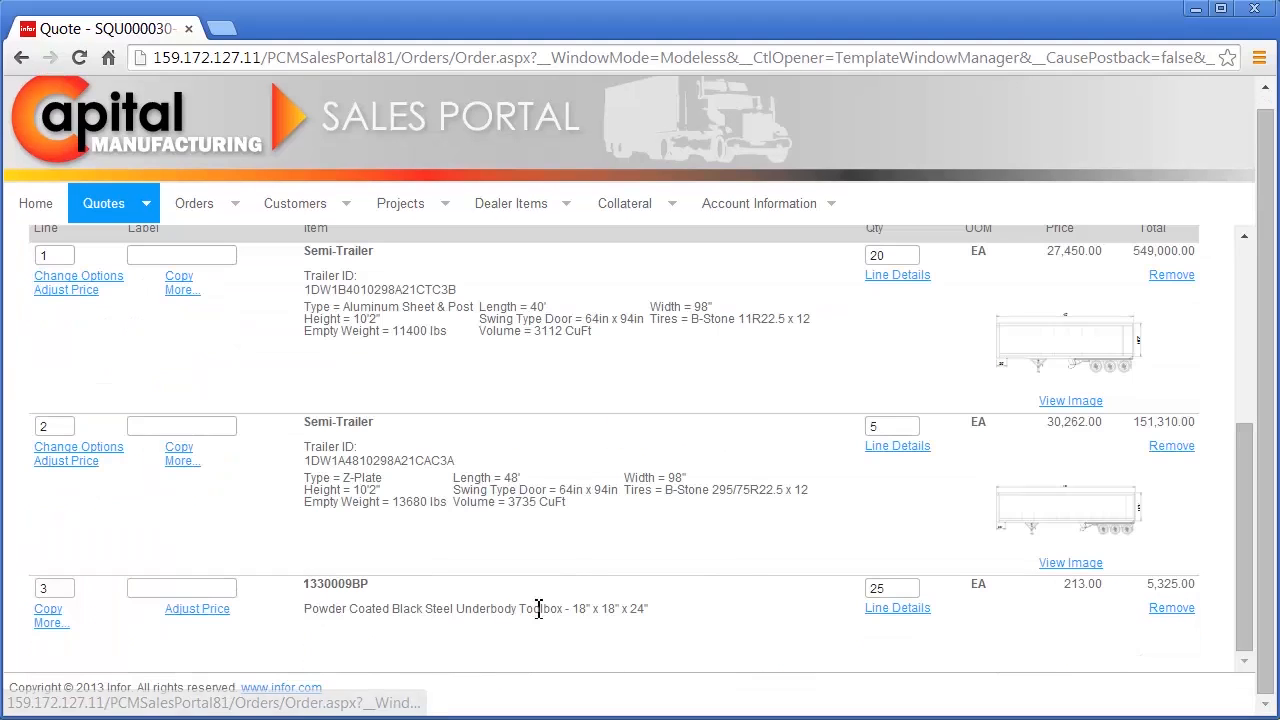
scroll(870, 622, down, 1)
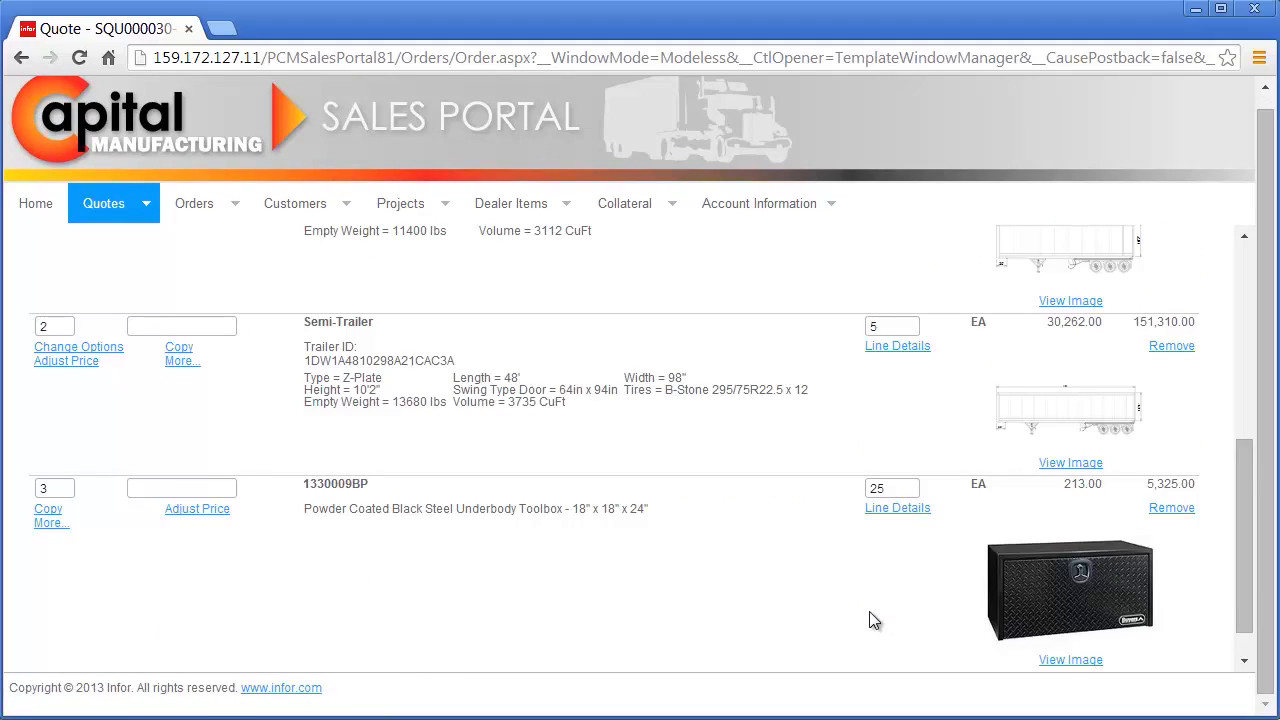
scroll(870, 620, up, 10)
scroll(443, 540, up, 2)
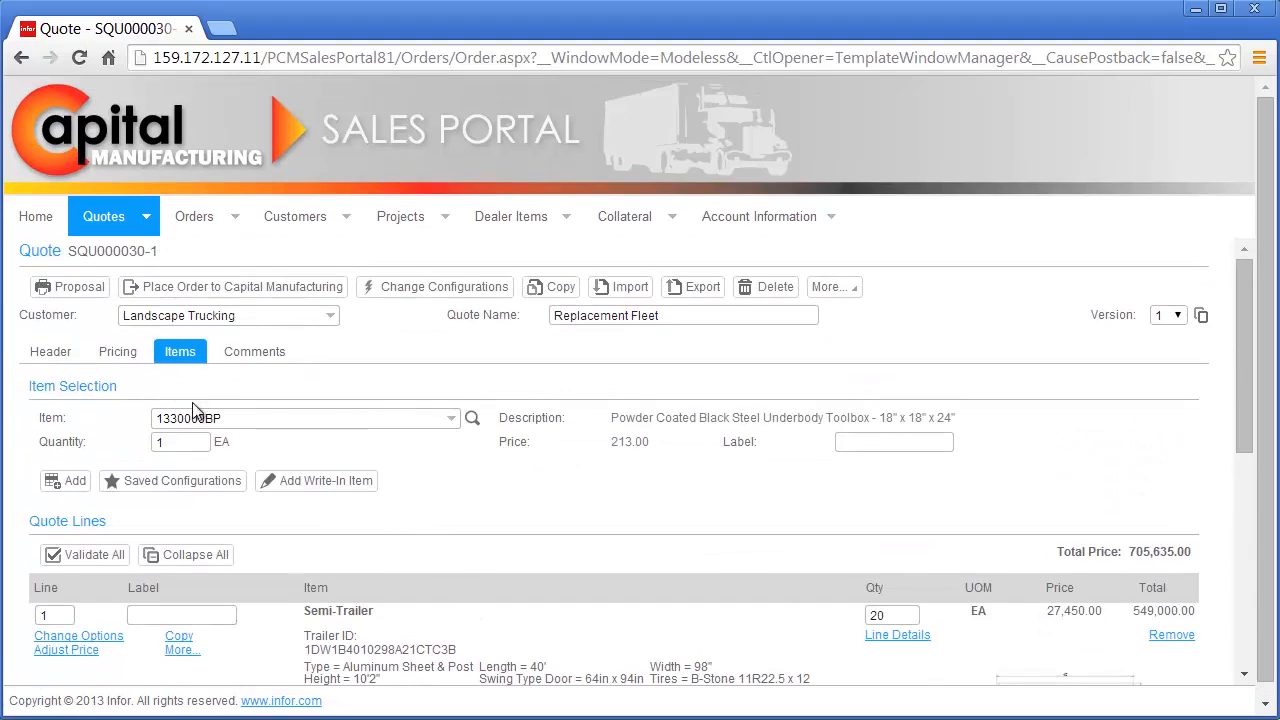
Step: Check the Pricing Summary: 705,635.00 subtotal, 0.45 multiplier, 7% discount, final 656,240.55
click(133, 358)
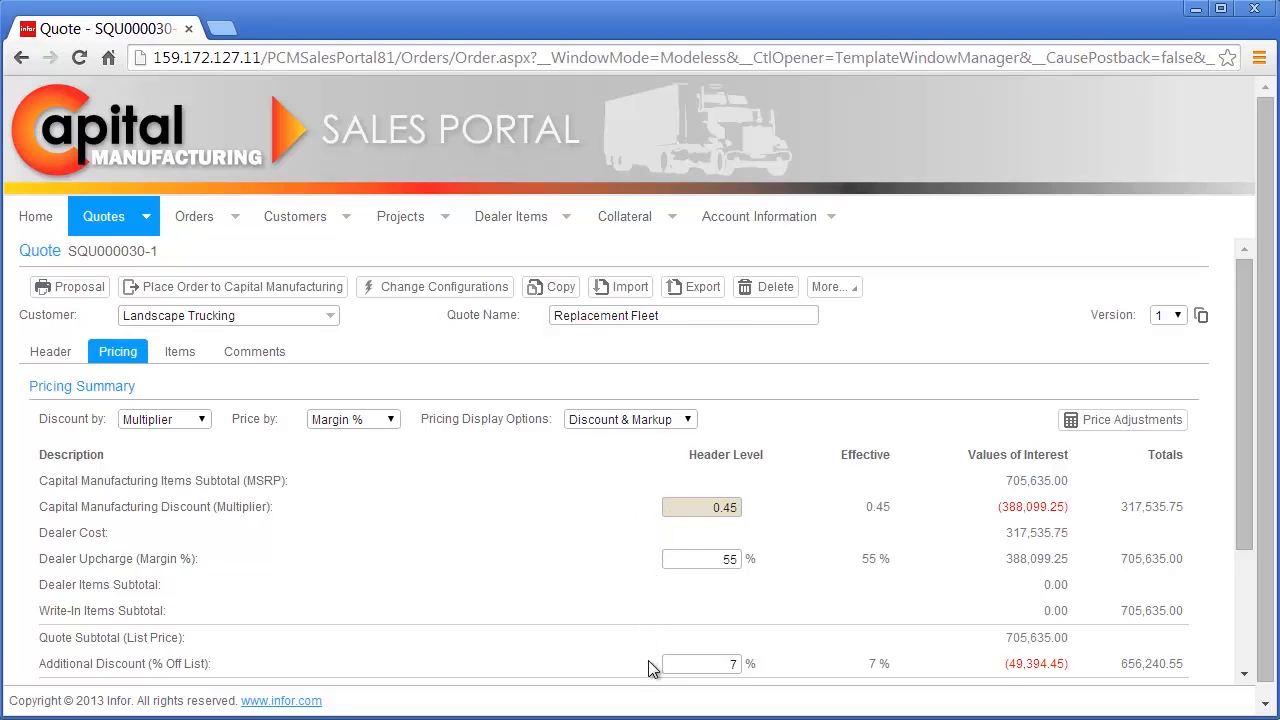
scroll(650, 668, down, 2)
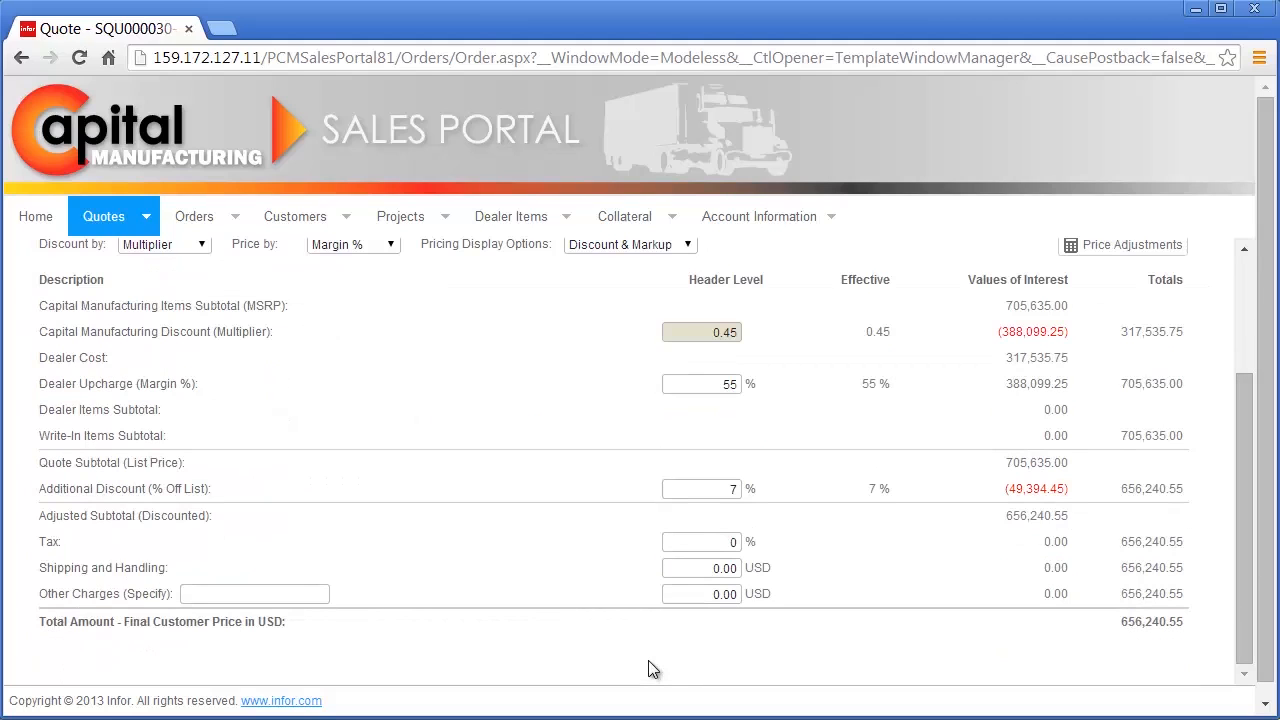
scroll(648, 660, up, 2)
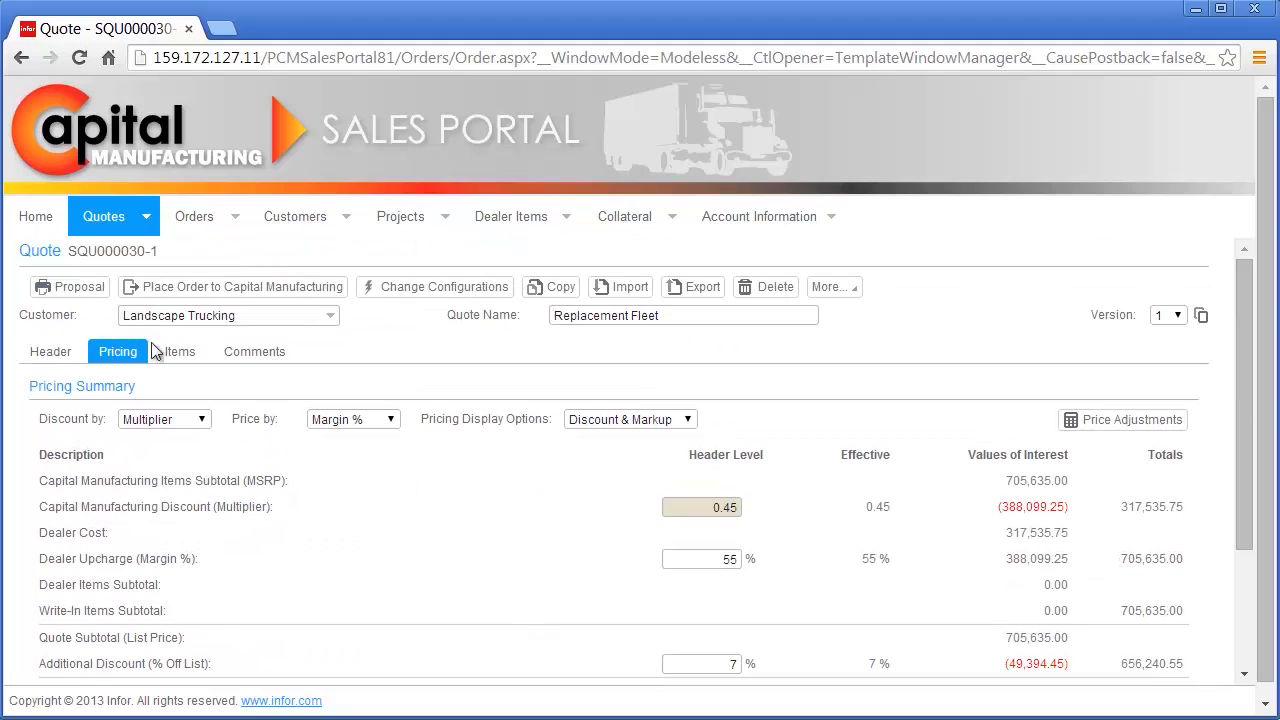
Step: Build the proposal PDF with all sections, from cover page to terms and conditions, showing MSRP prices
click(93, 291)
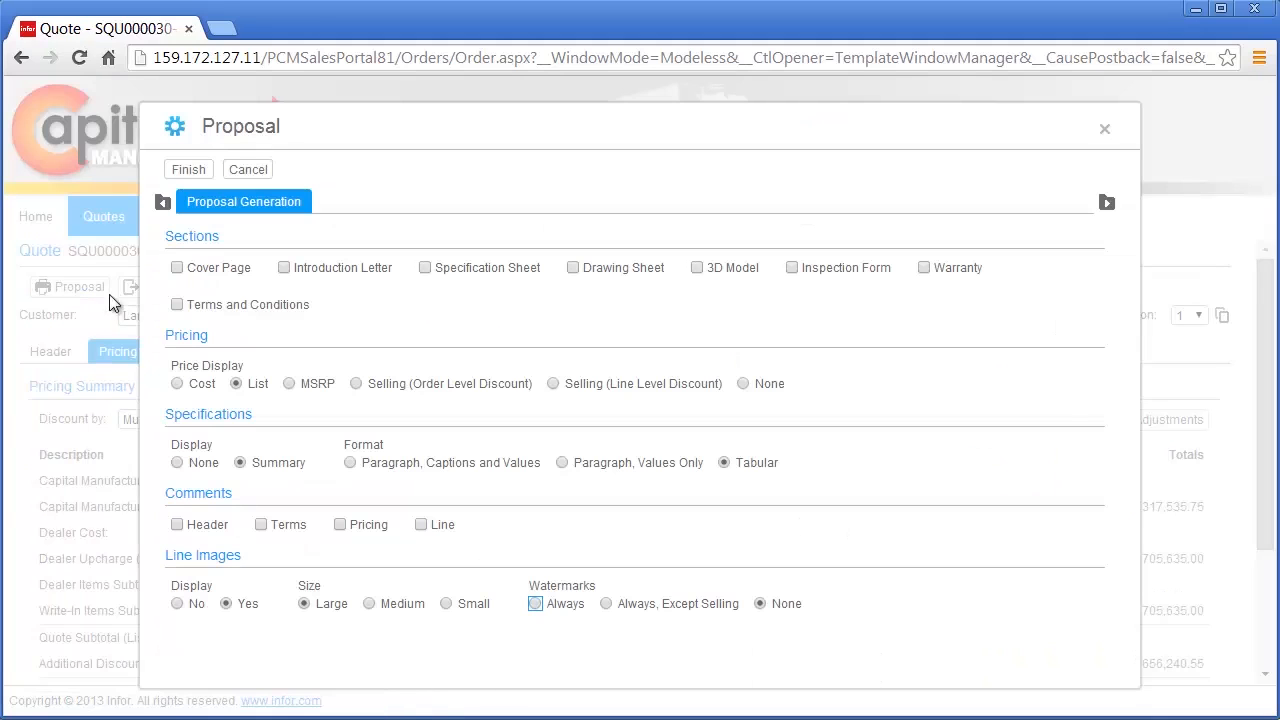
click(226, 273)
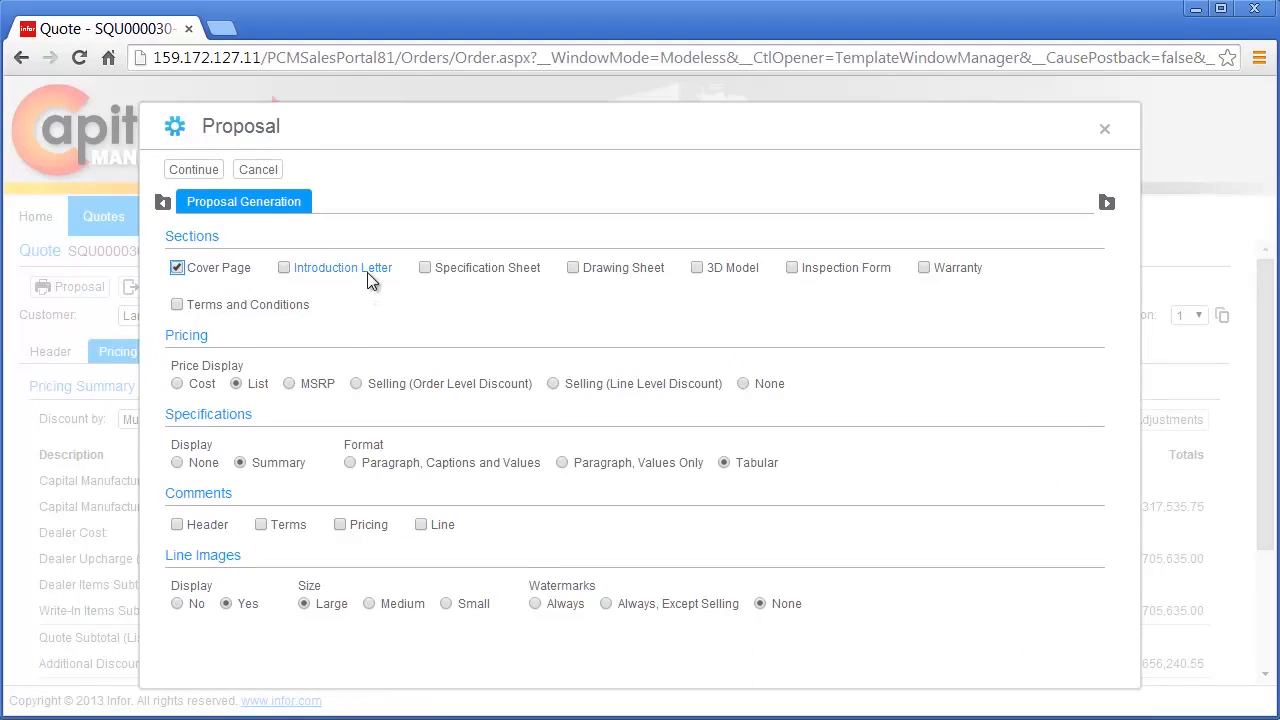
click(367, 271)
click(505, 272)
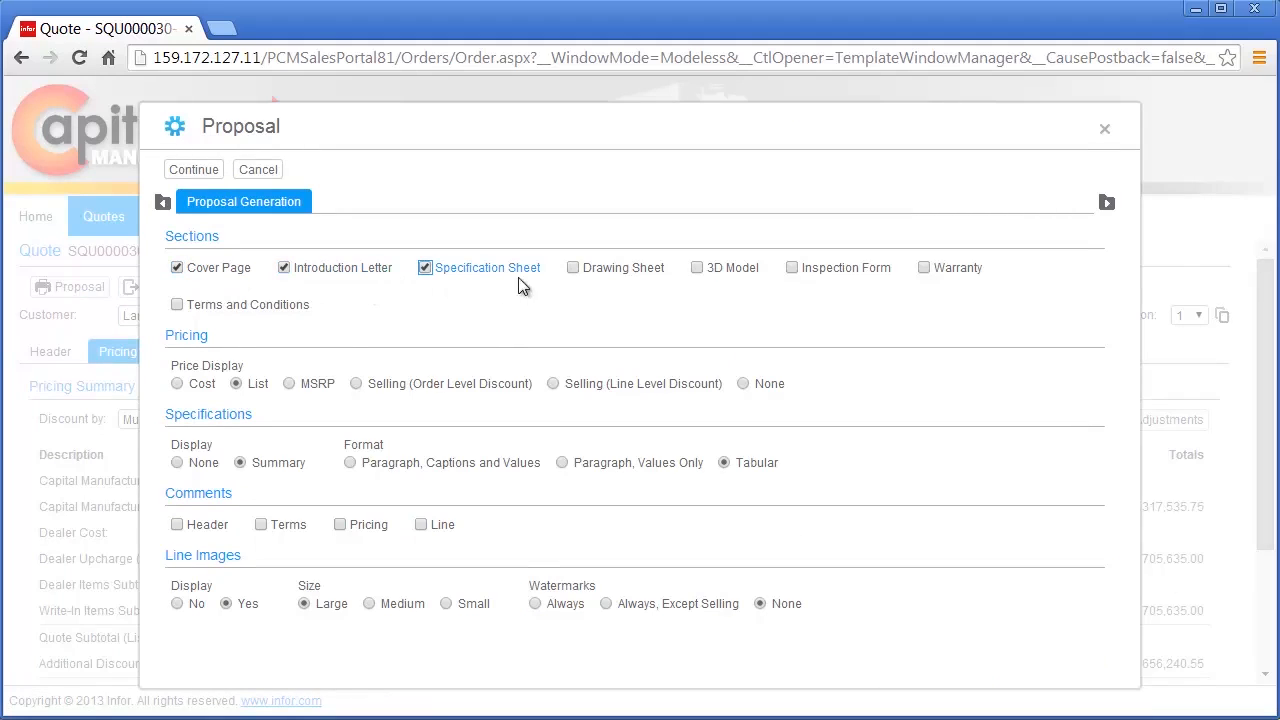
click(614, 268)
click(733, 267)
click(866, 272)
click(942, 266)
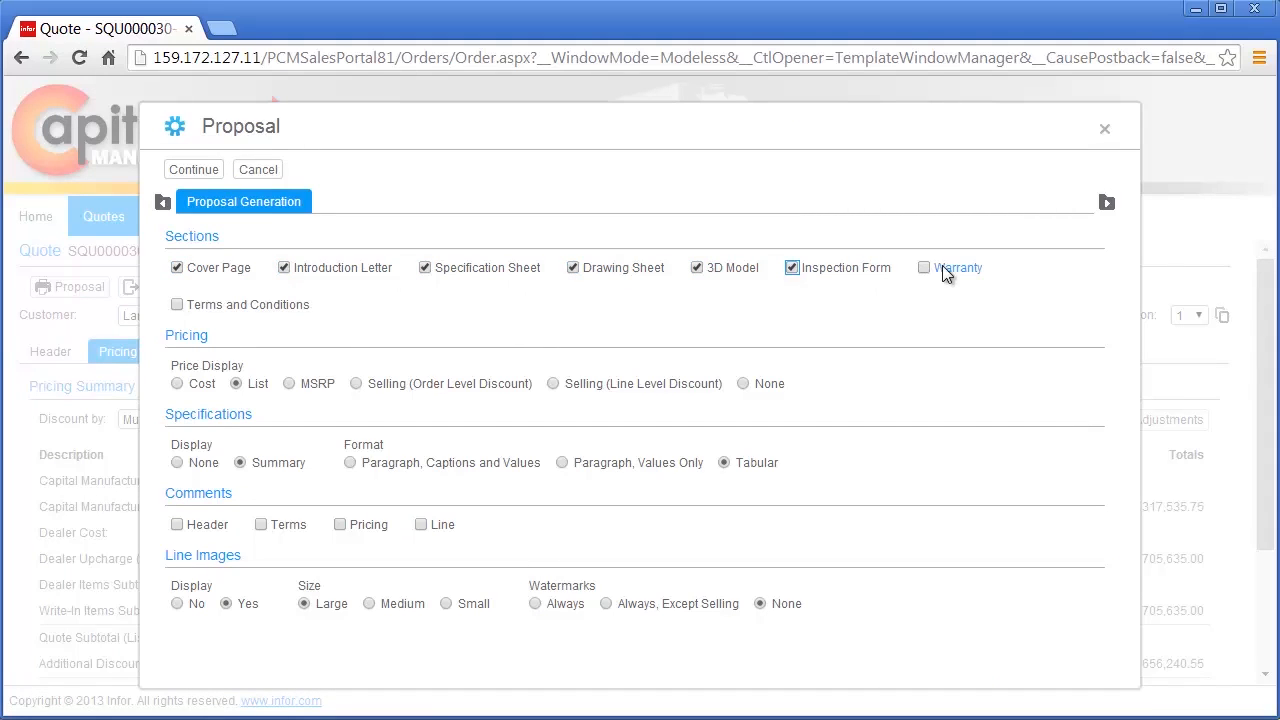
click(279, 307)
click(307, 383)
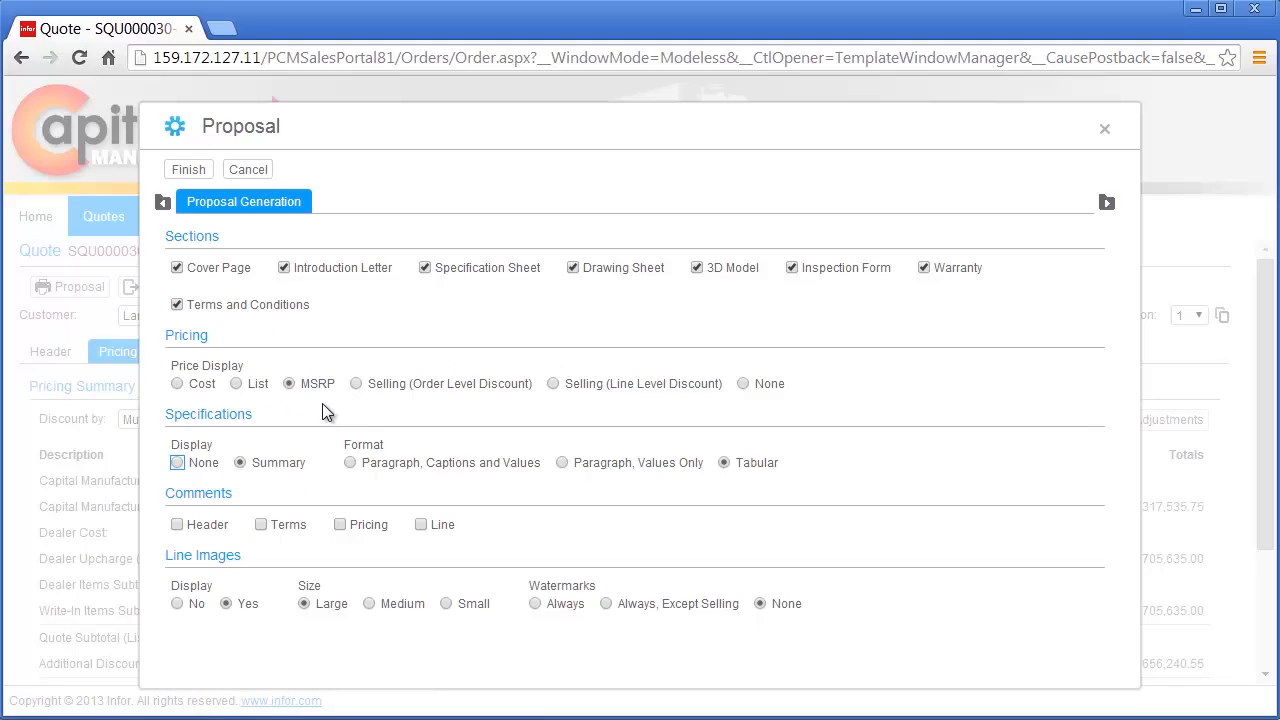
click(187, 169)
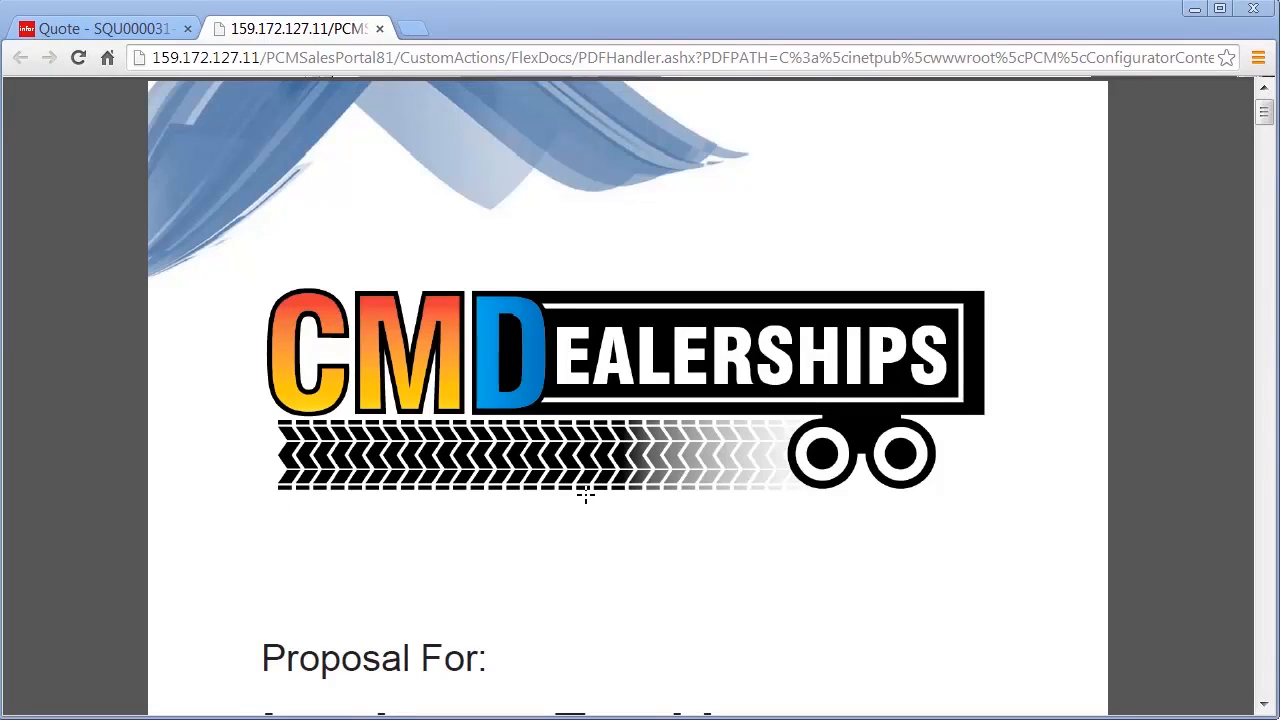
Step: Zoom the PDF out two steps to fit the page and scroll past the cover page
click(700, 663)
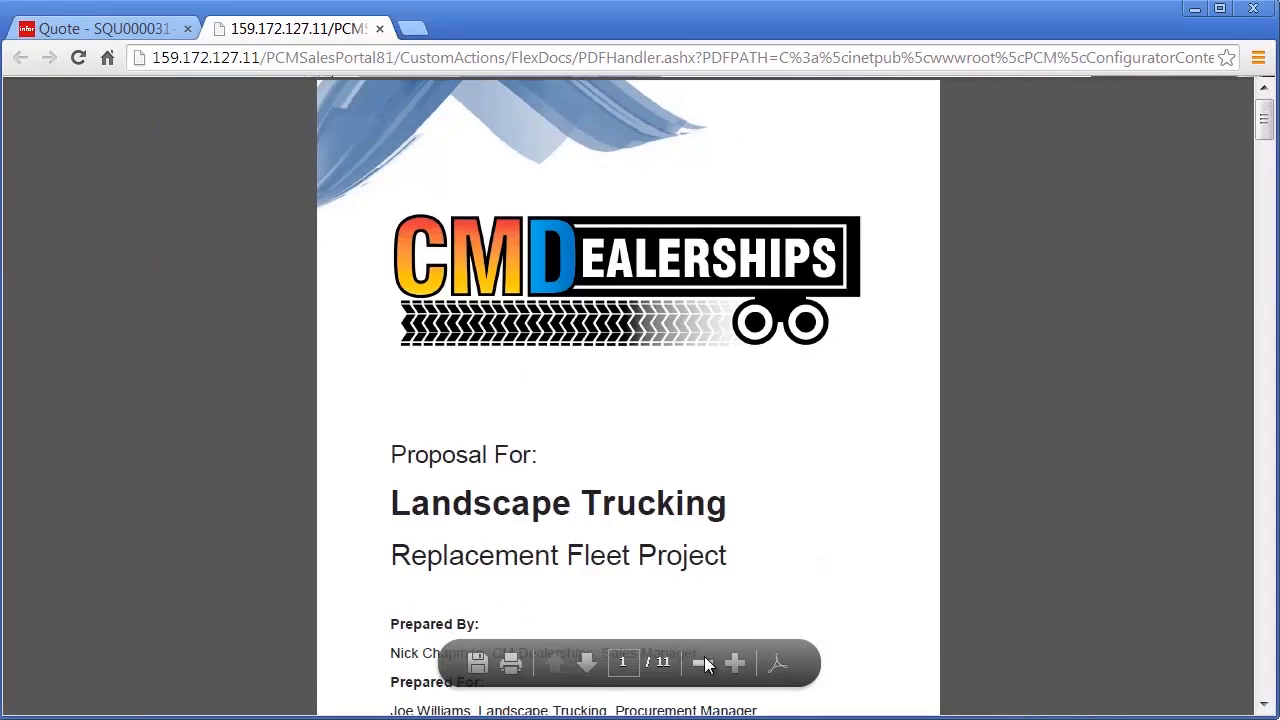
click(703, 663)
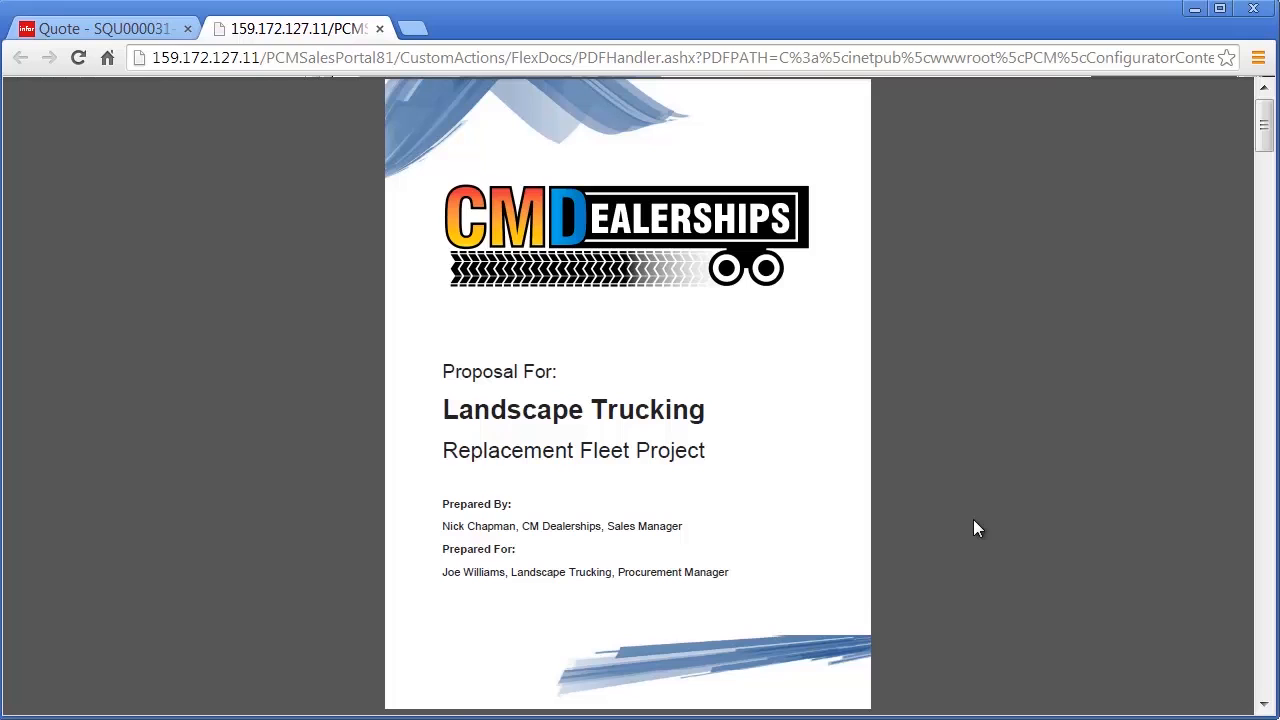
scroll(973, 519, down, 6)
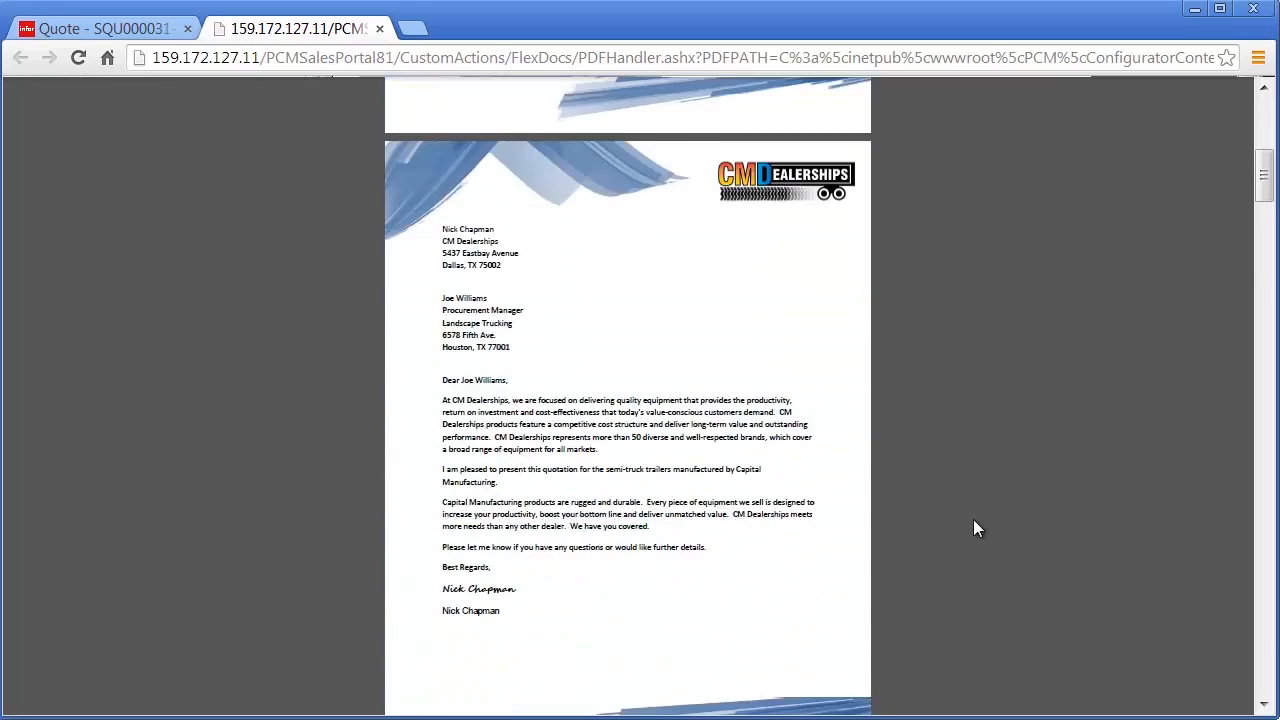
scroll(973, 519, down, 1)
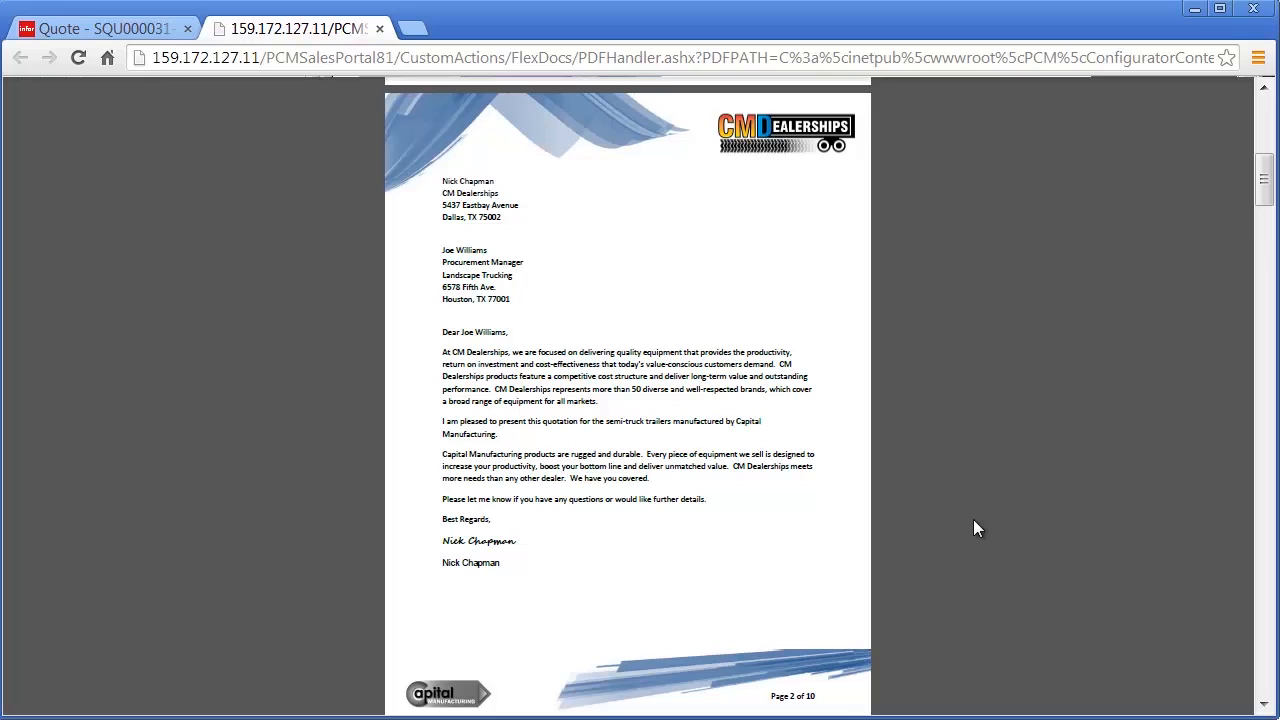
scroll(974, 521, down, 6)
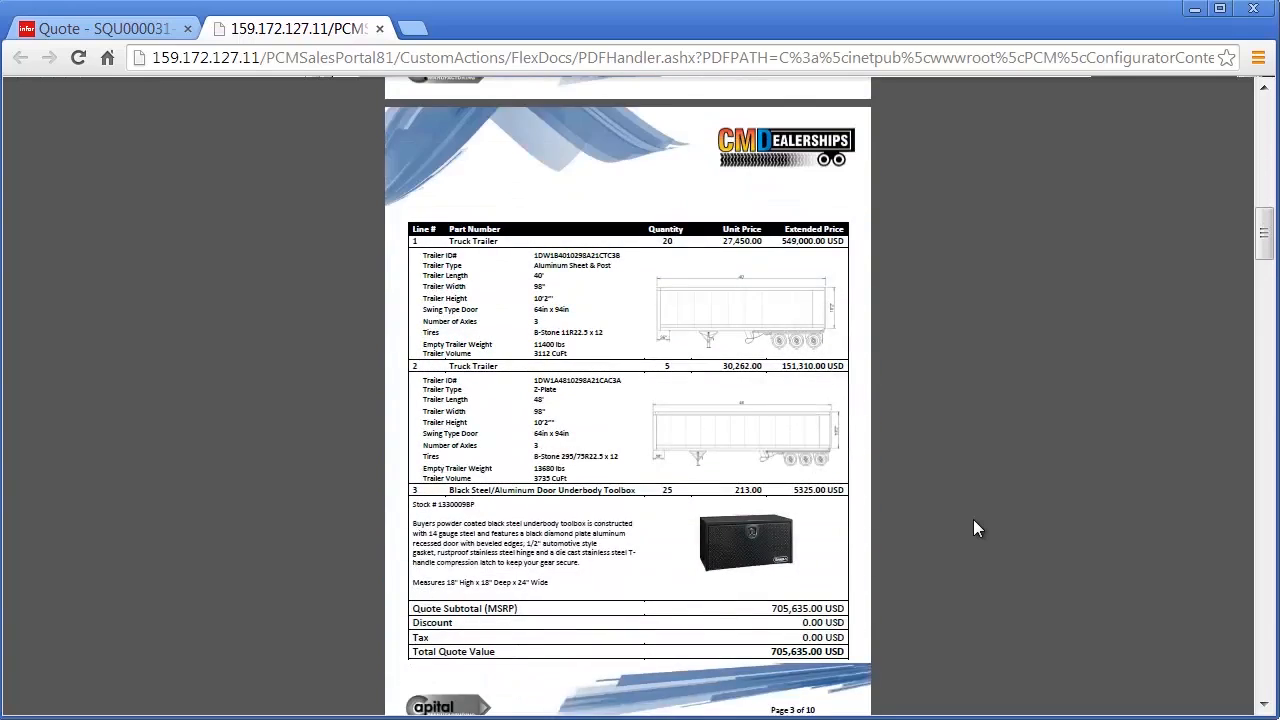
scroll(976, 528, down, 1)
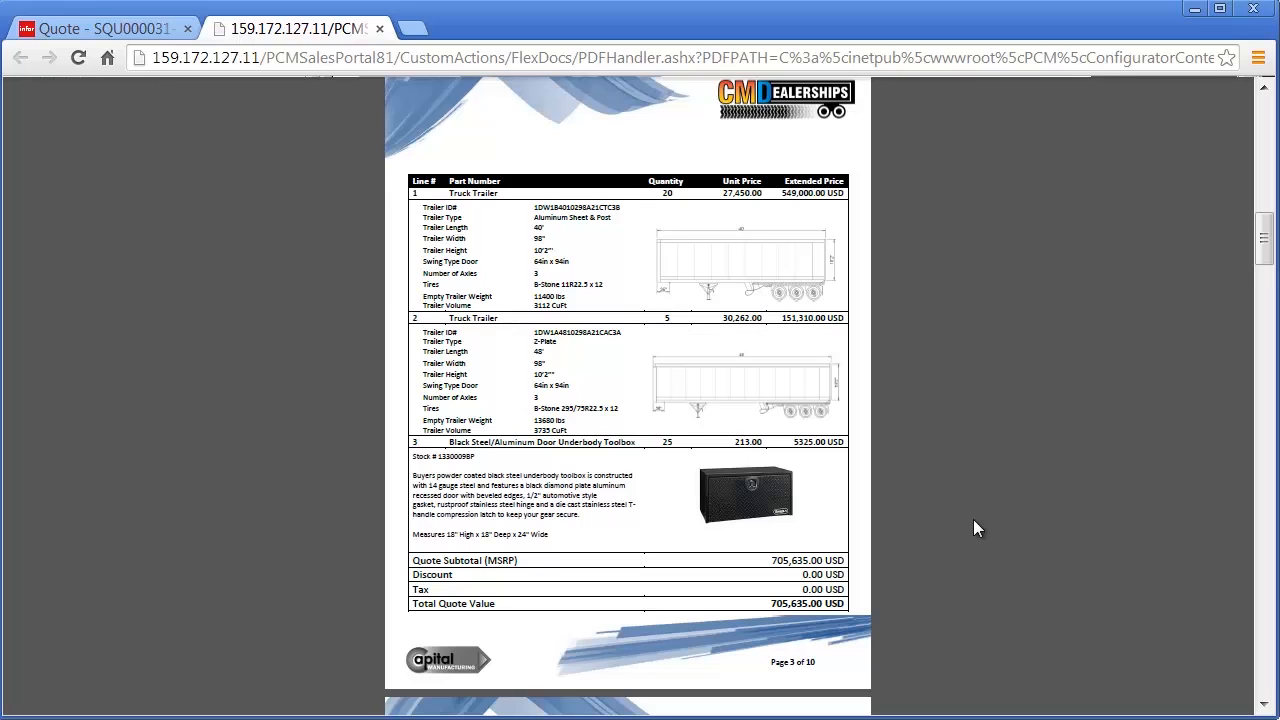
scroll(973, 519, down, 5)
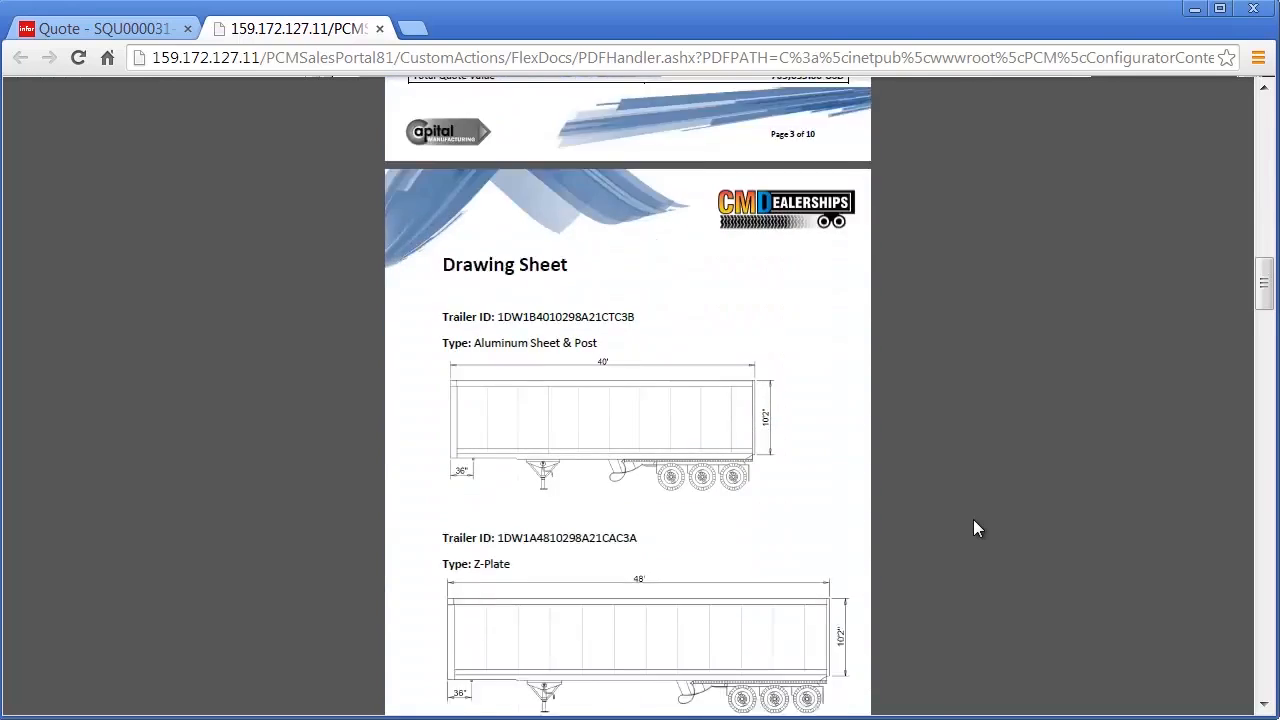
scroll(974, 521, down, 5)
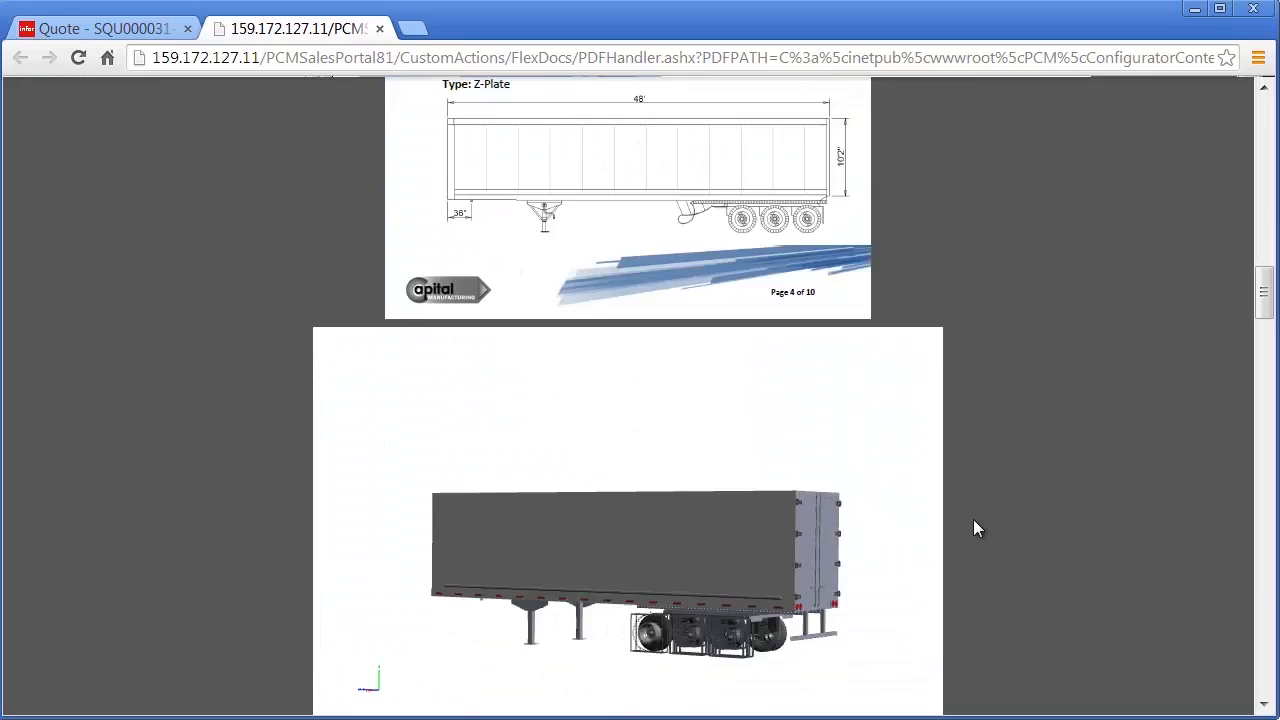
Step: Rotate the 3D trailer model, then continue to the warranty terms on page 9
drag(833, 449, 567, 432)
drag(583, 400, 1040, 416)
scroll(1040, 416, down, 5)
scroll(1040, 426, down, 3)
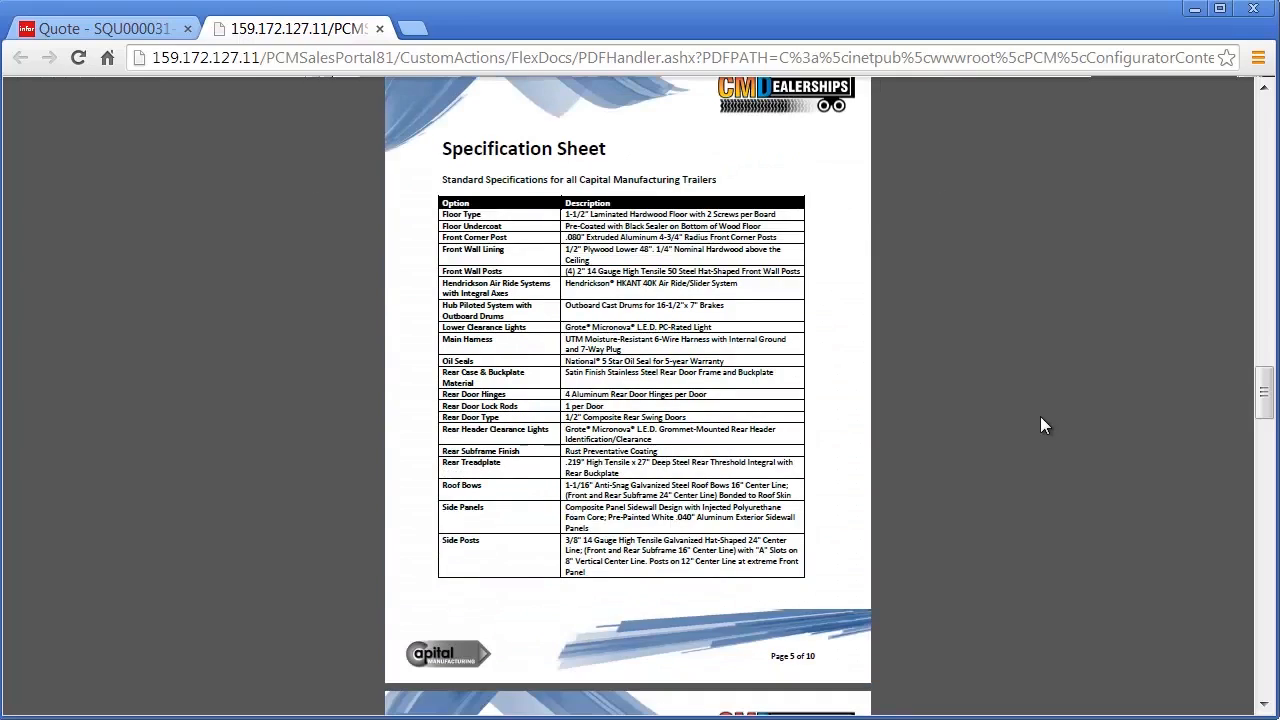
scroll(1040, 426, down, 20)
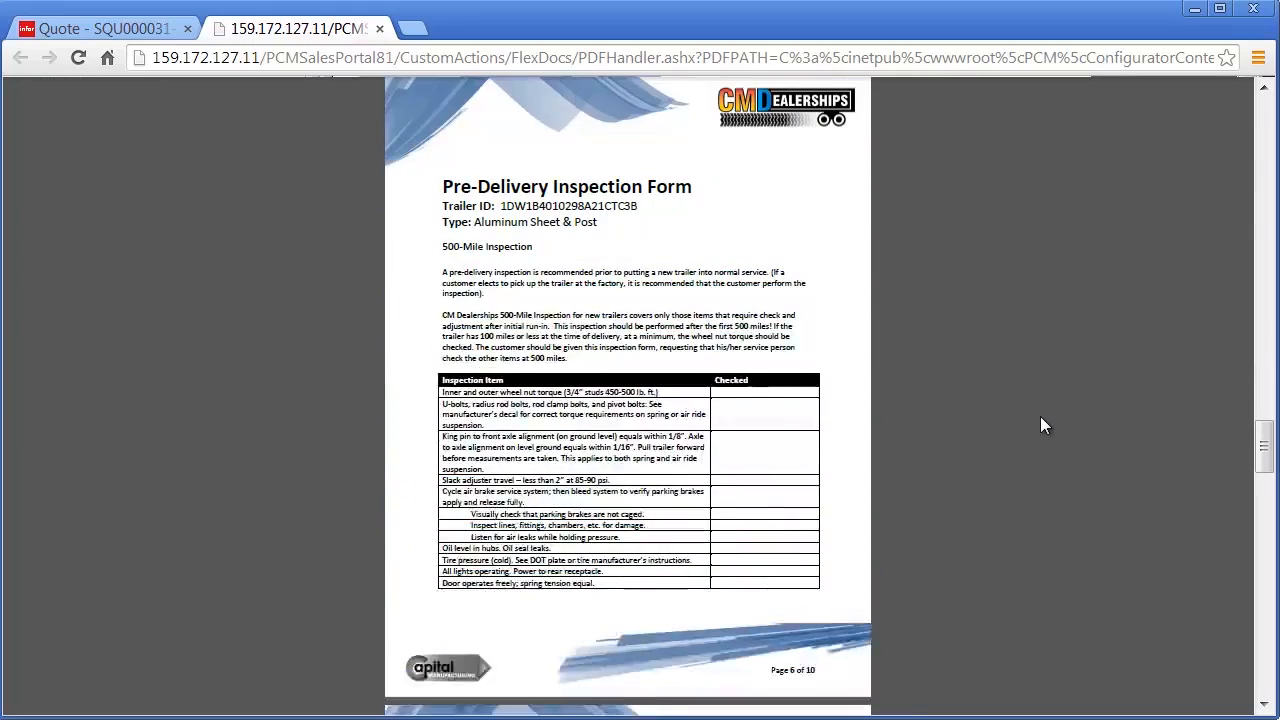
scroll(1040, 426, down, 2)
scroll(1040, 426, down, 18)
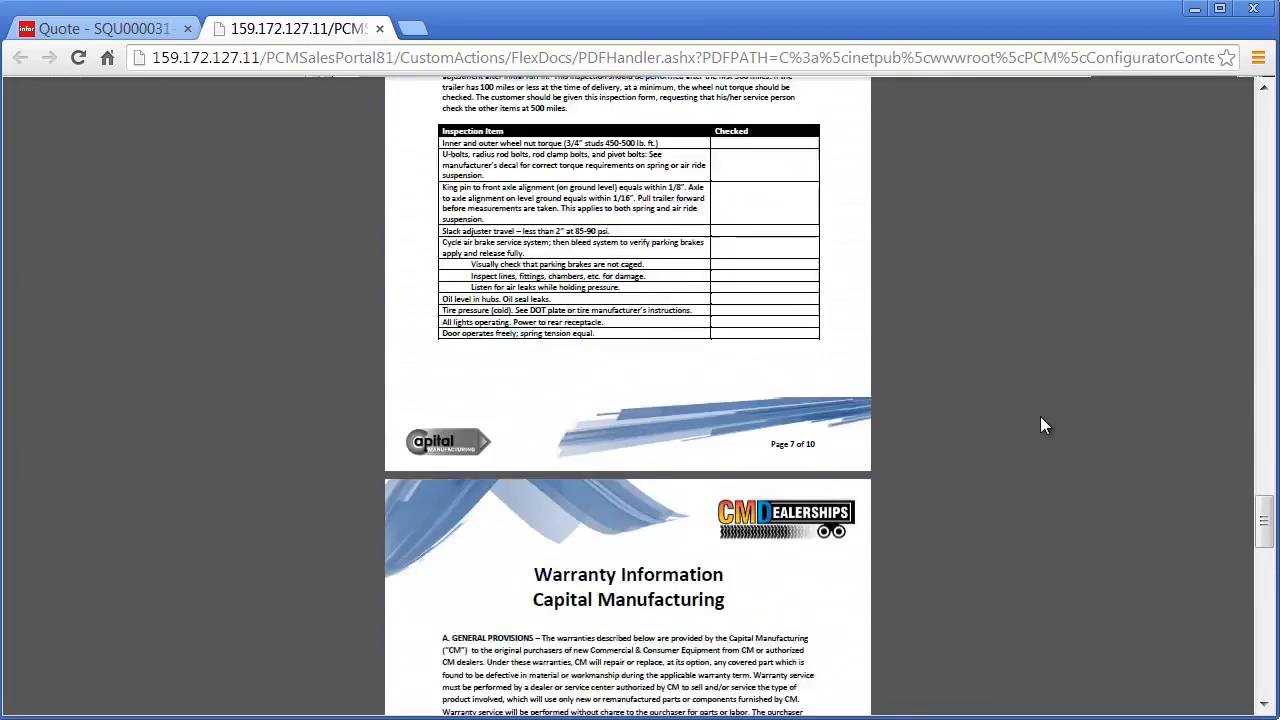
scroll(1040, 426, down, 20)
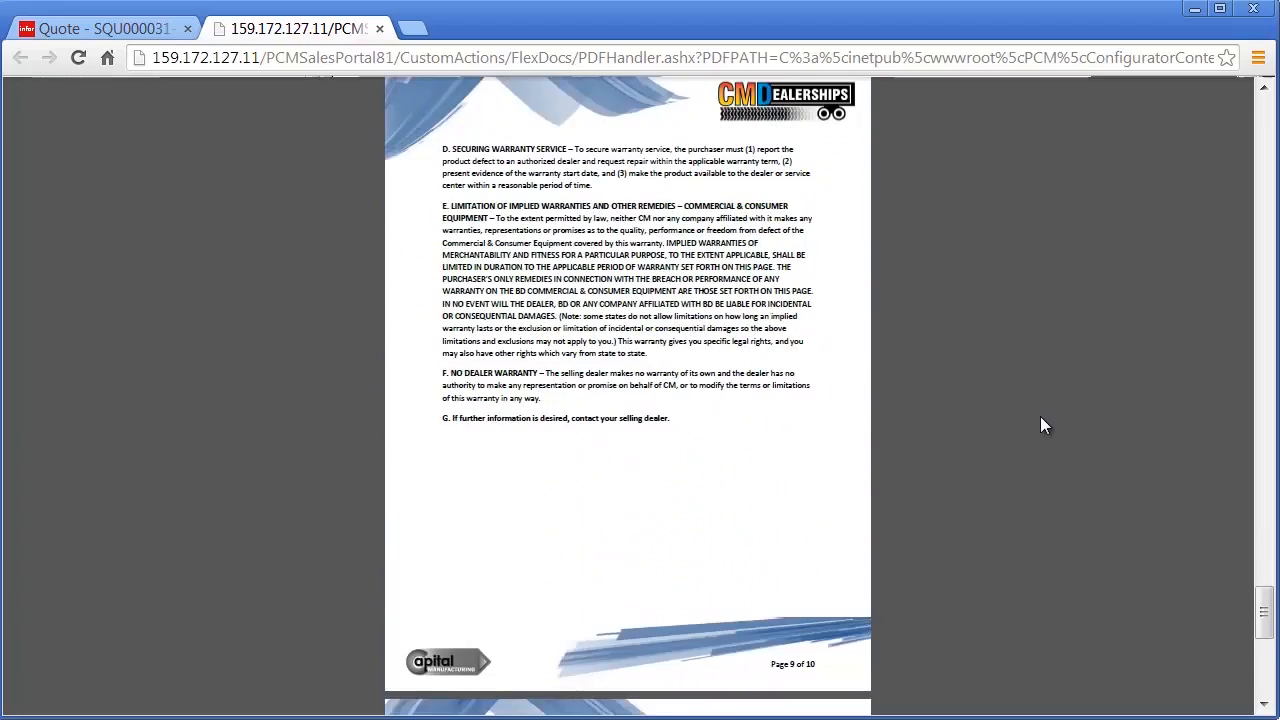
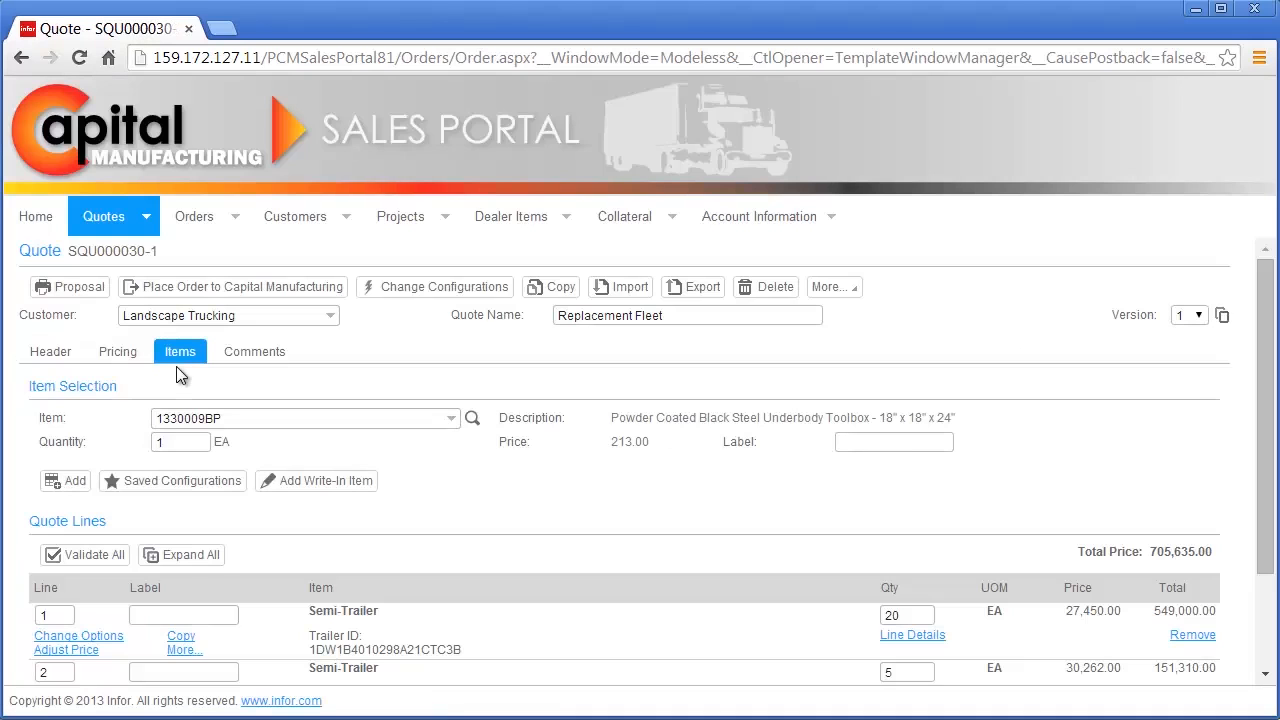
Step: Expand all quote lines, review them, and copy the quote into version SQU000030-2
click(208, 558)
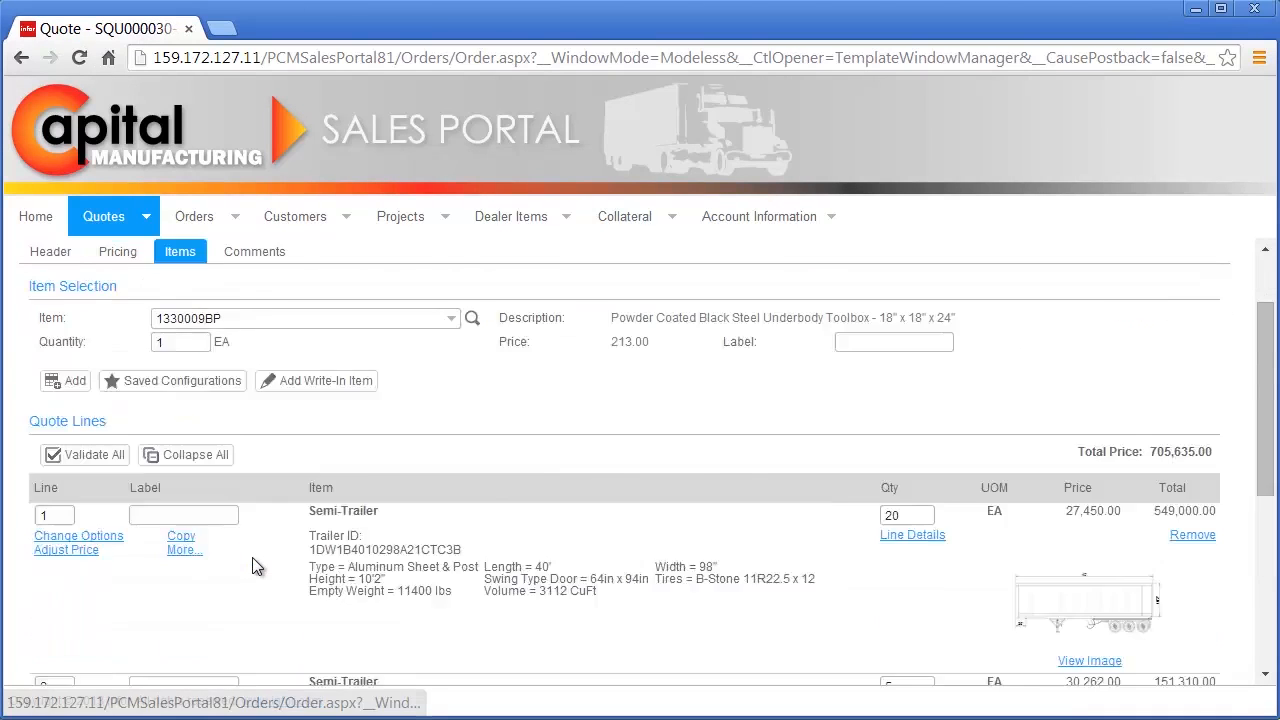
scroll(252, 557, down, 3)
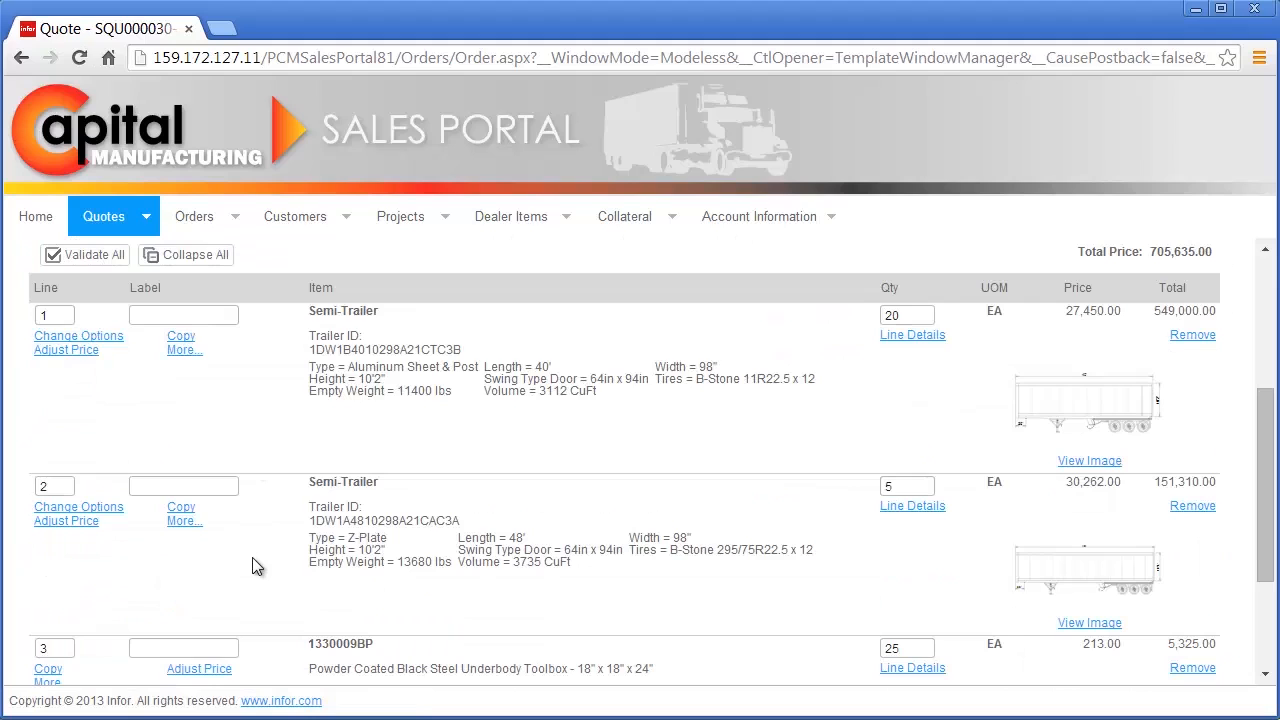
scroll(252, 557, up, 3)
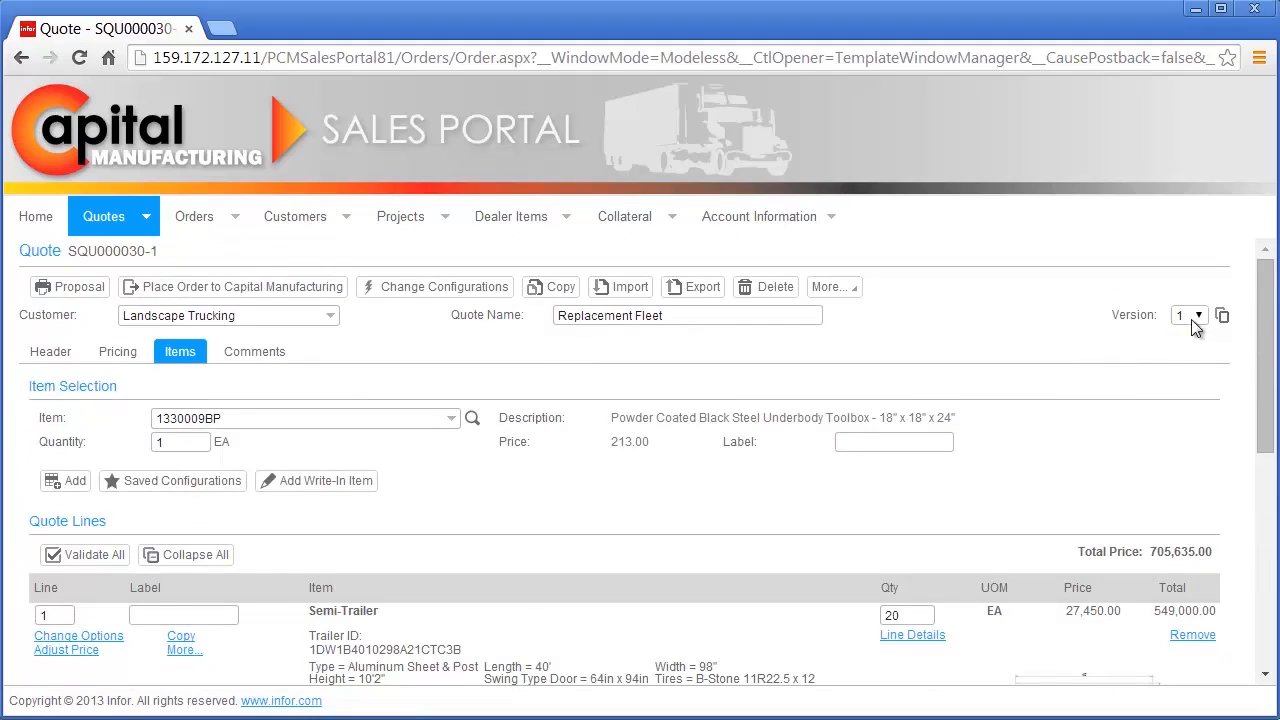
click(1220, 316)
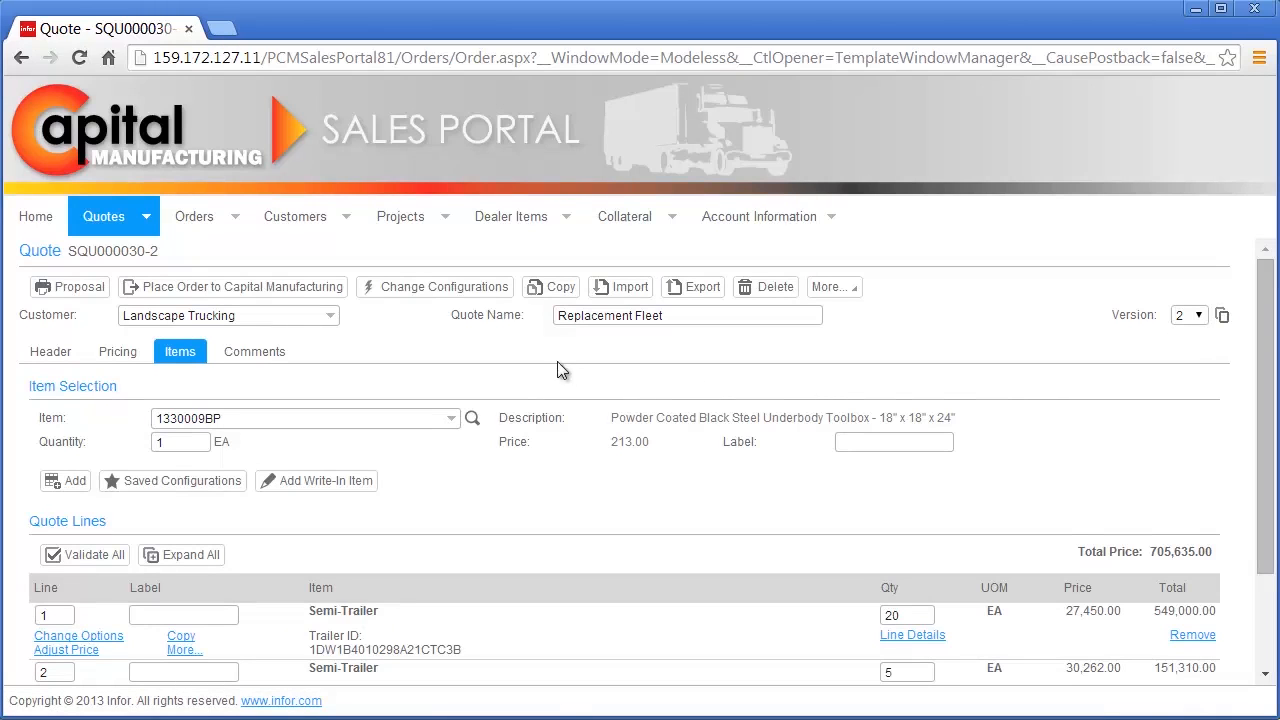
Step: Choose Semi-Trailer for reconfiguration with a 48' trailer length and 2 axles
click(452, 286)
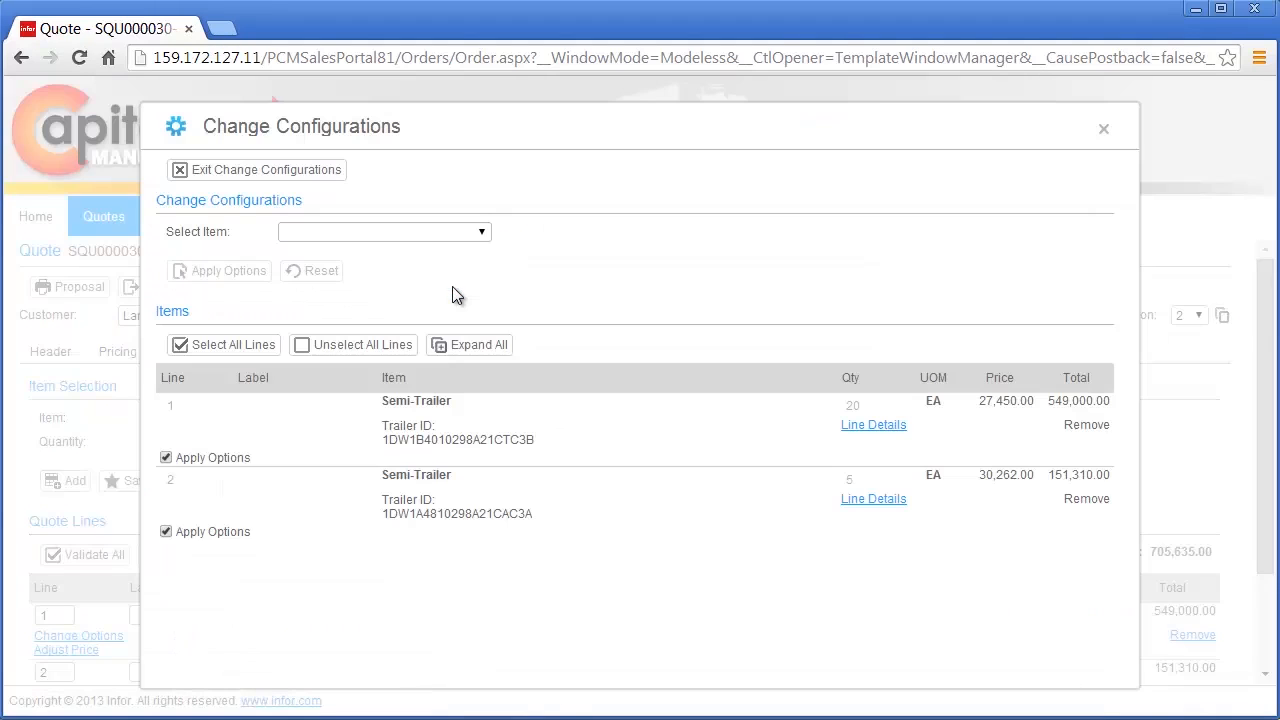
click(481, 232)
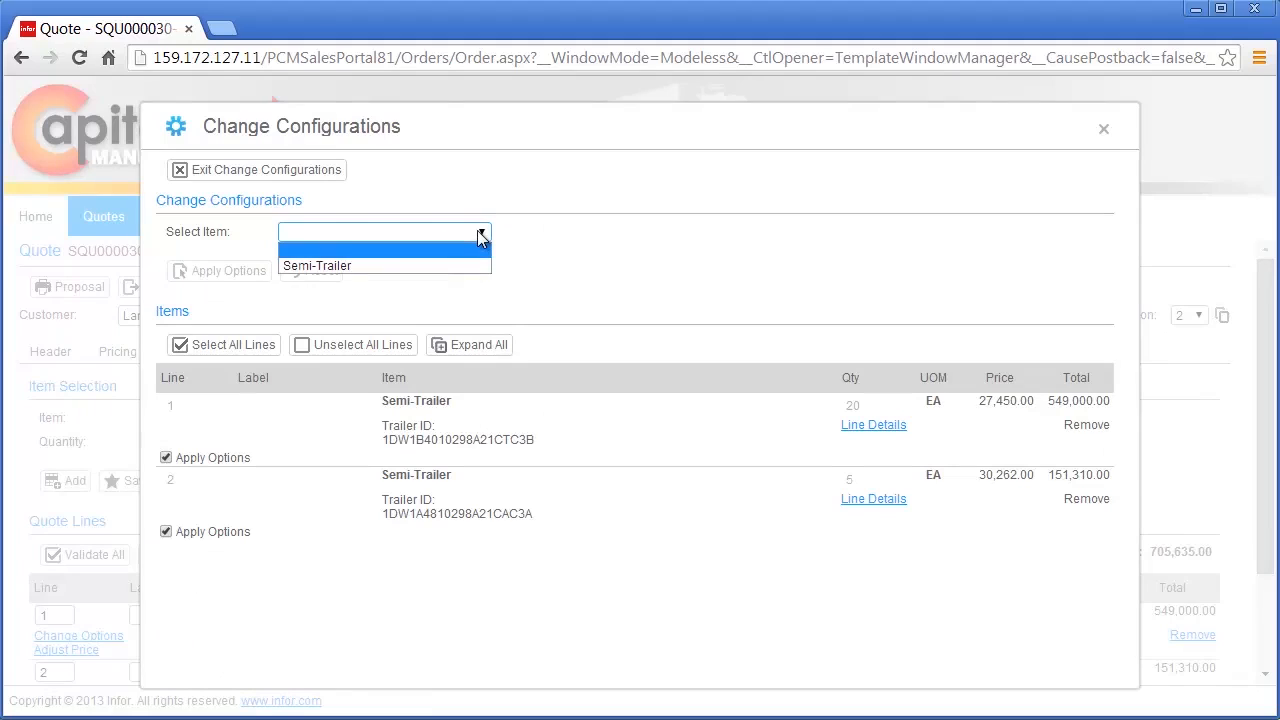
click(460, 266)
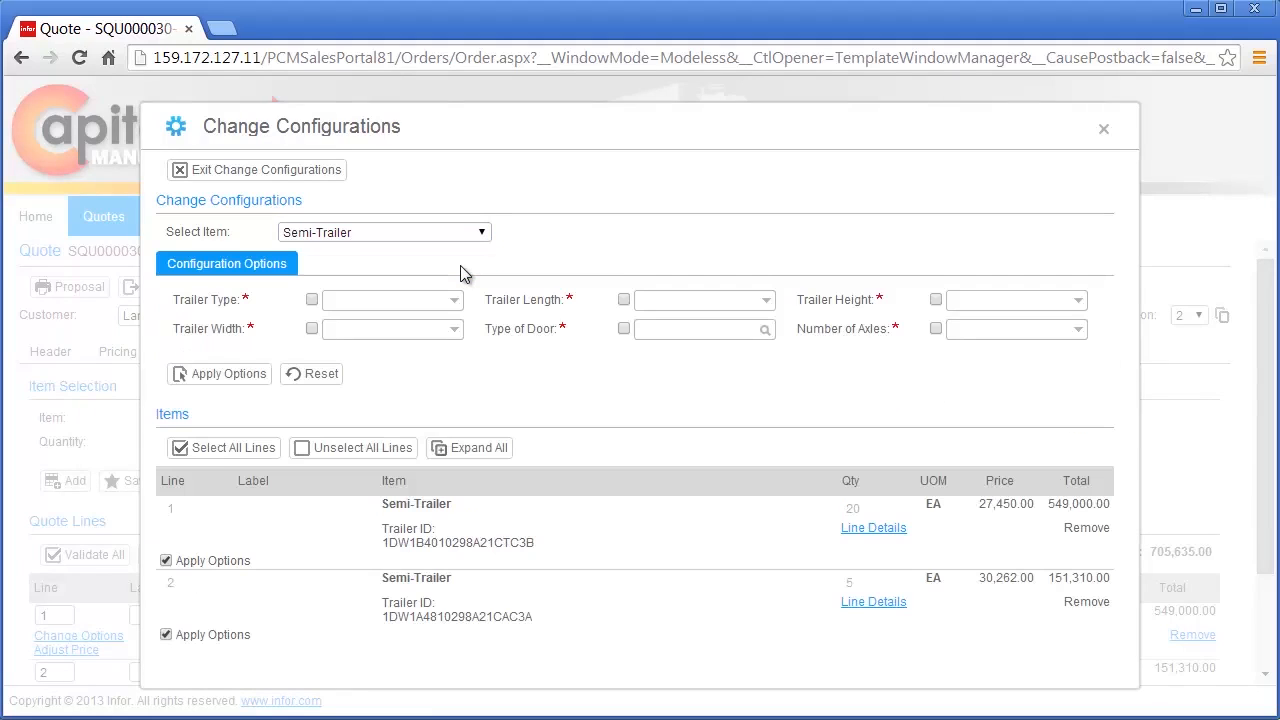
click(765, 300)
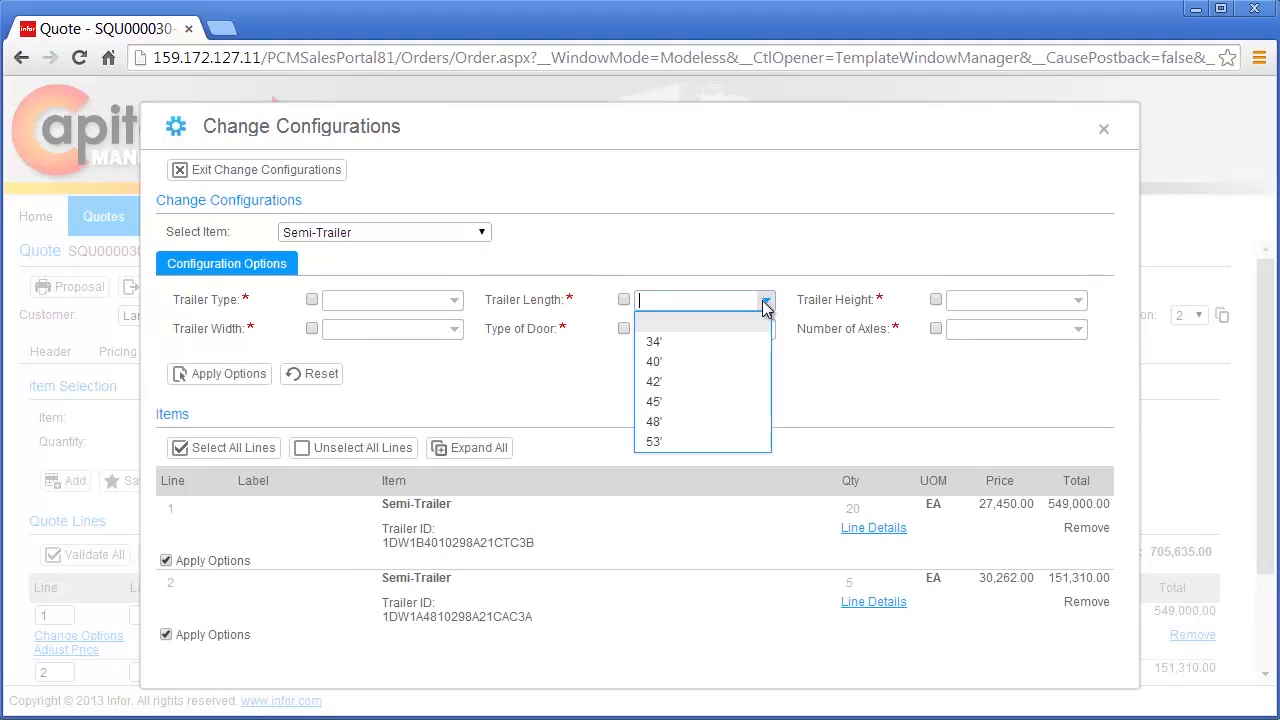
click(745, 421)
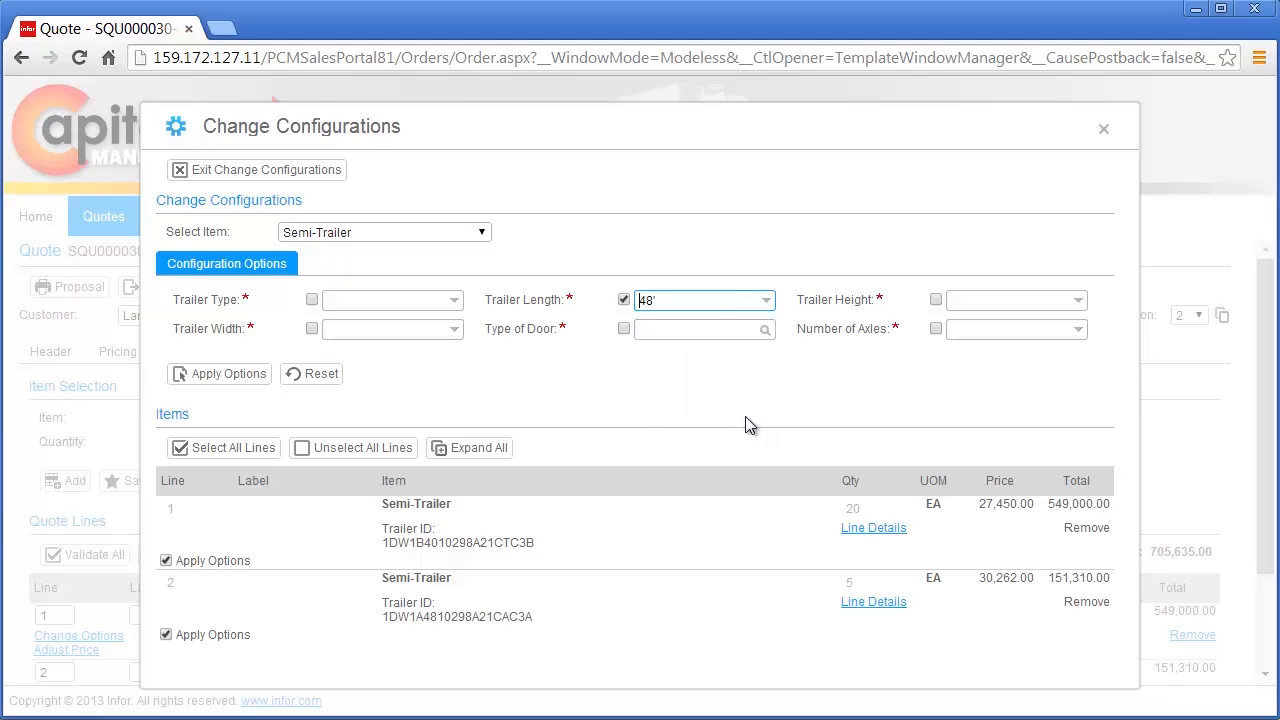
click(1077, 330)
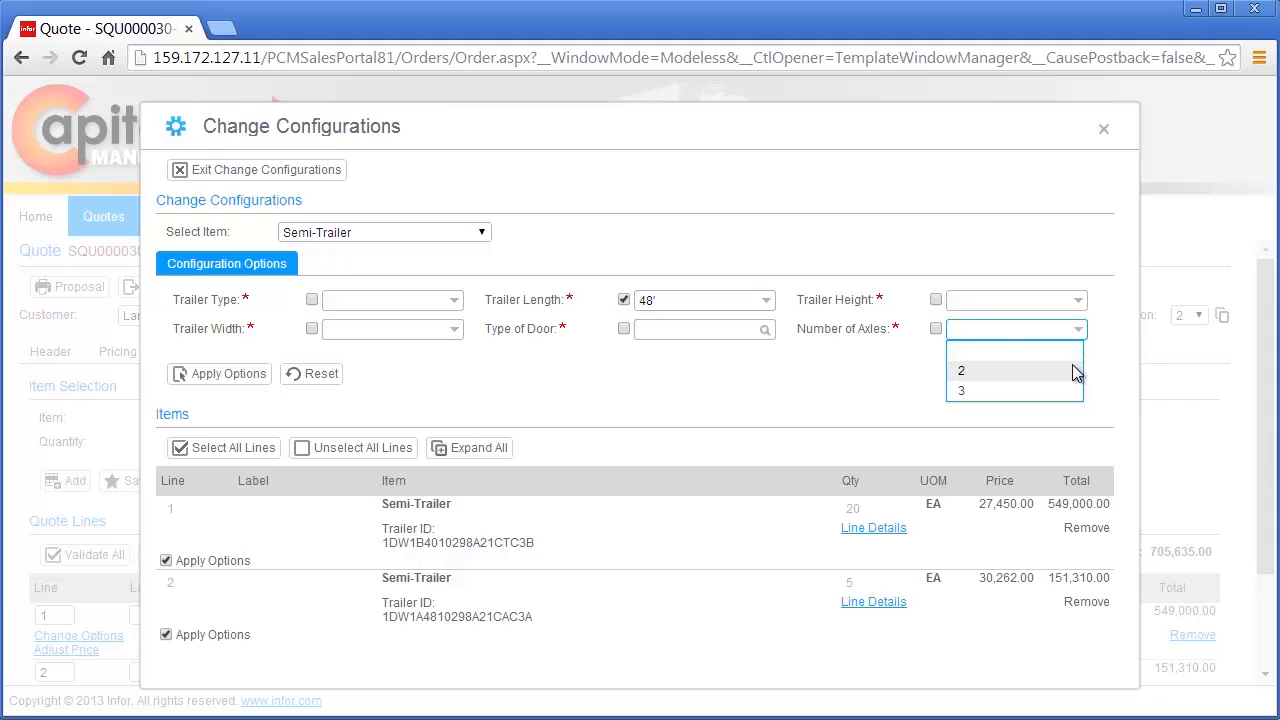
click(1074, 371)
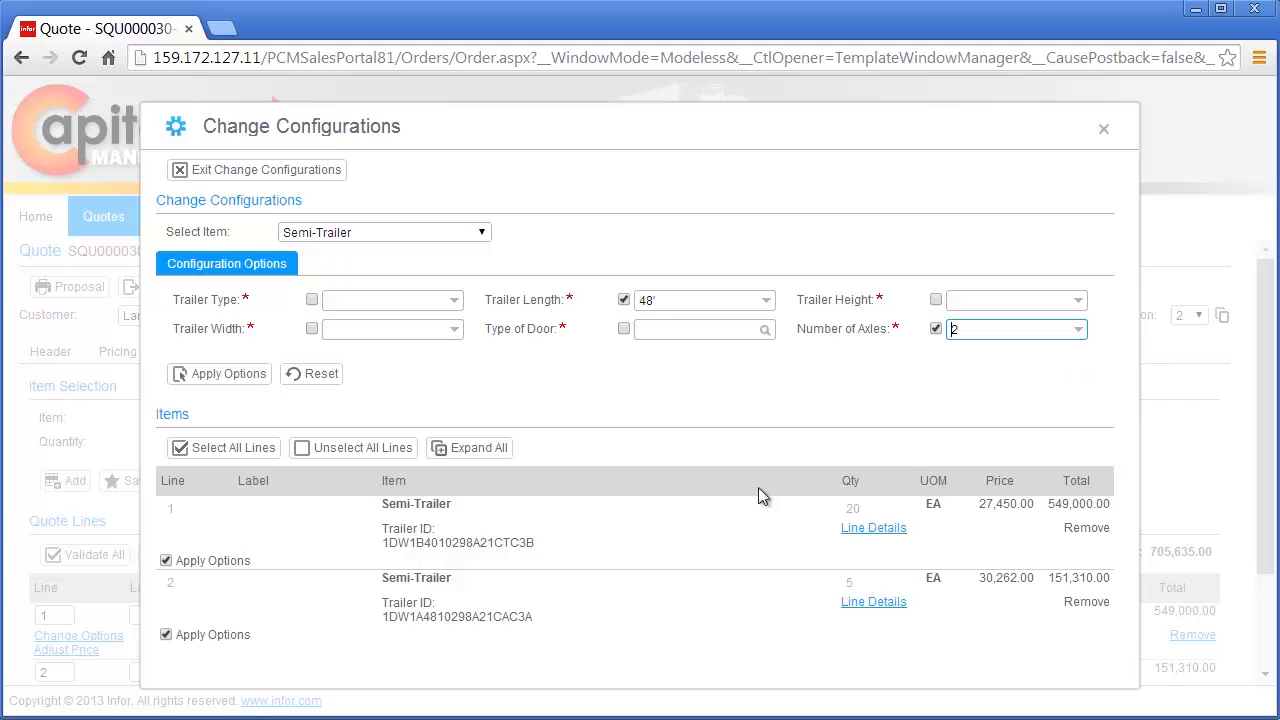
Step: Apply the new length and axles to both semi-trailer lines and review their specifications
click(166, 561)
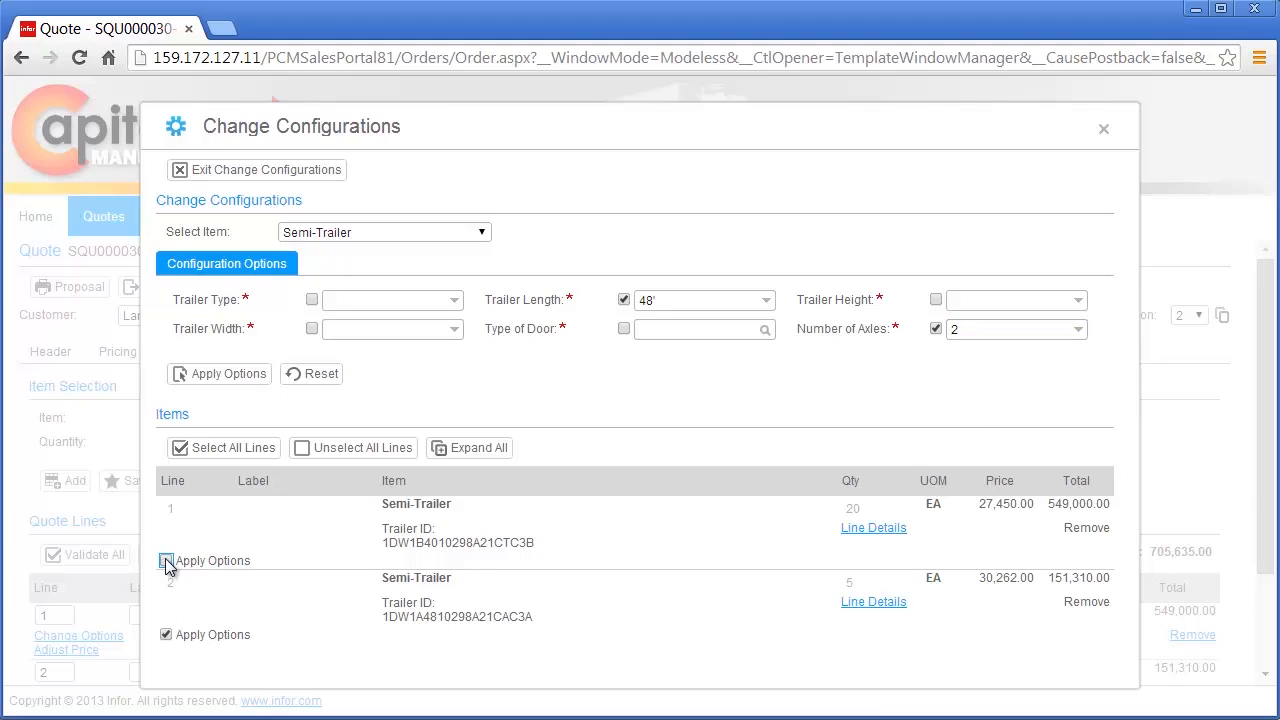
click(166, 561)
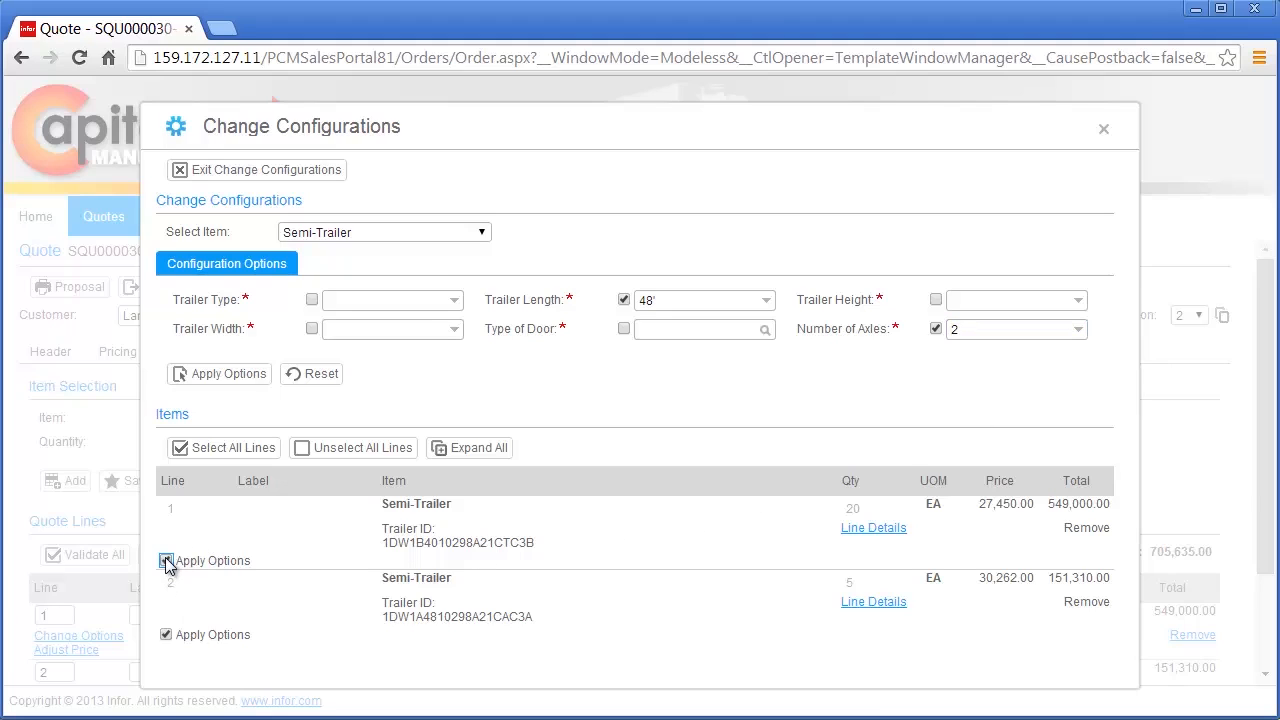
click(219, 379)
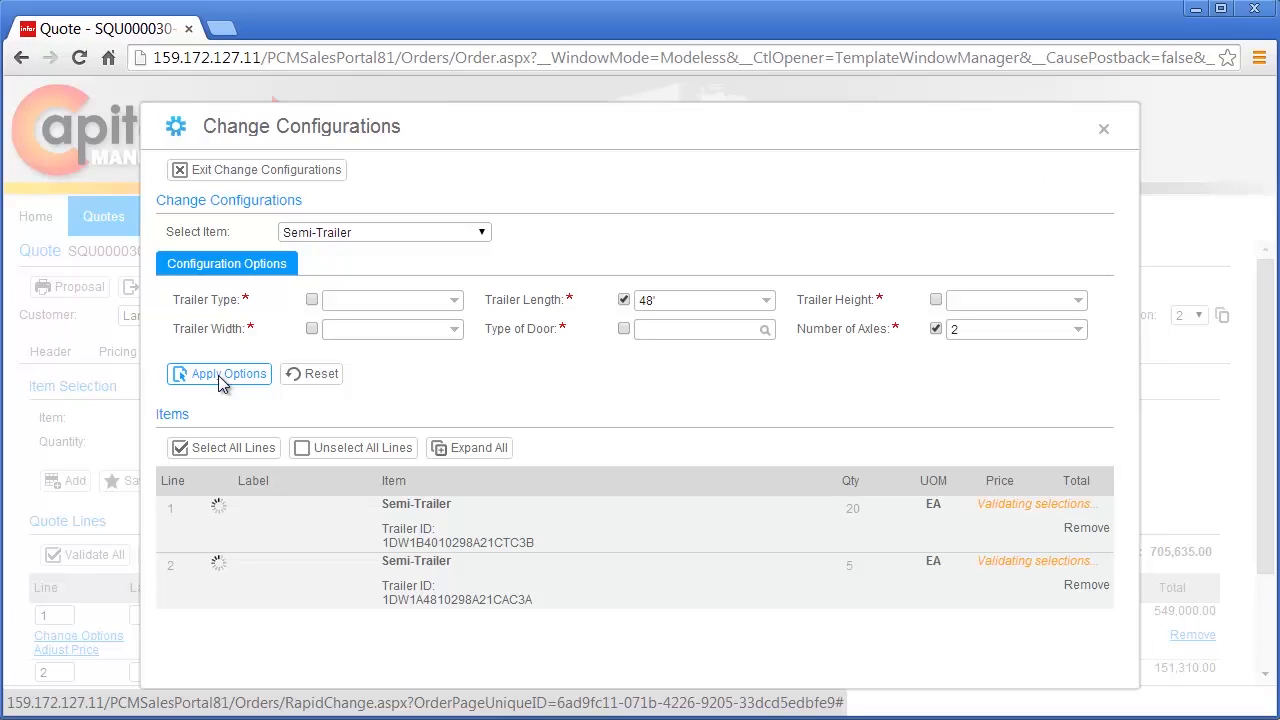
click(457, 448)
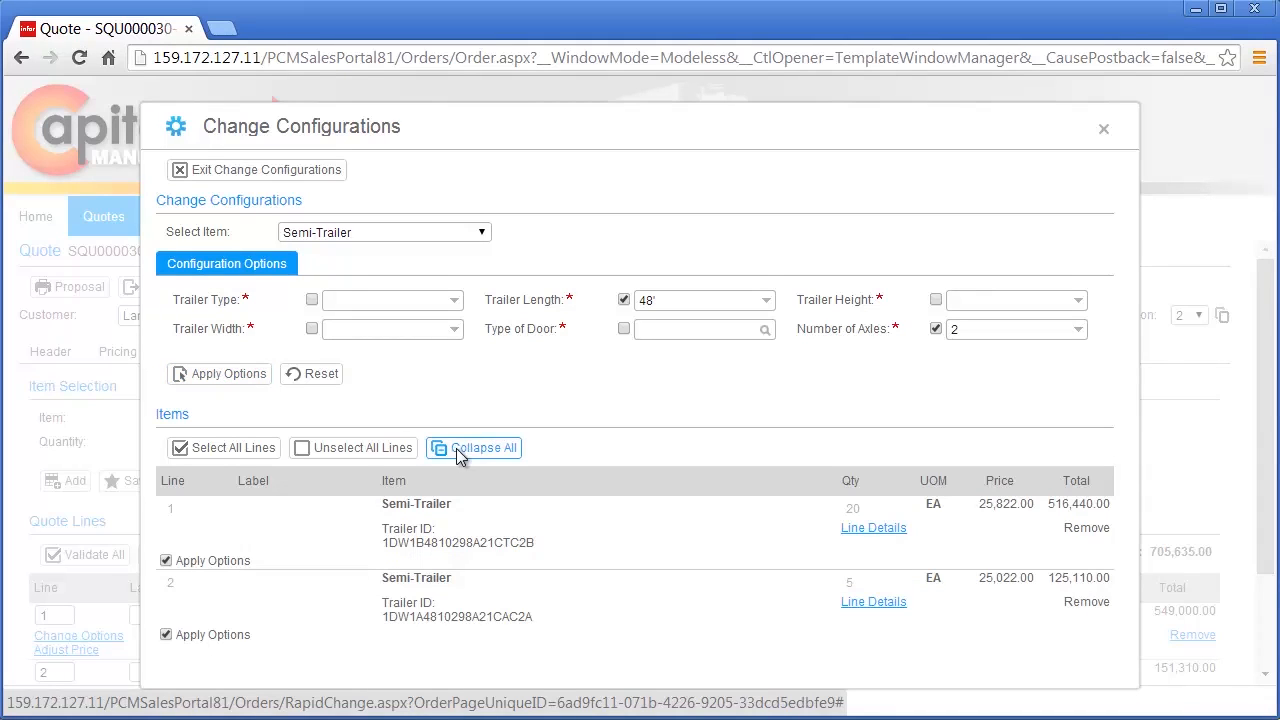
scroll(1005, 545, down, 1)
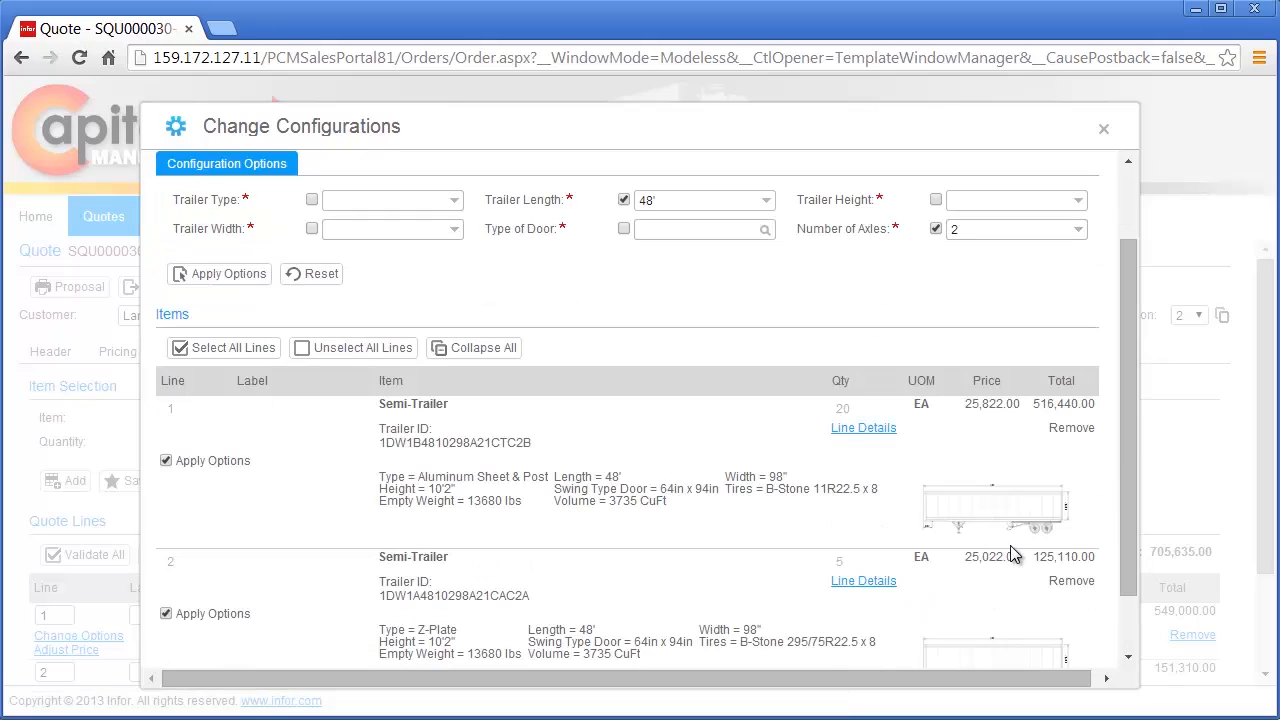
scroll(1013, 555, up, 1)
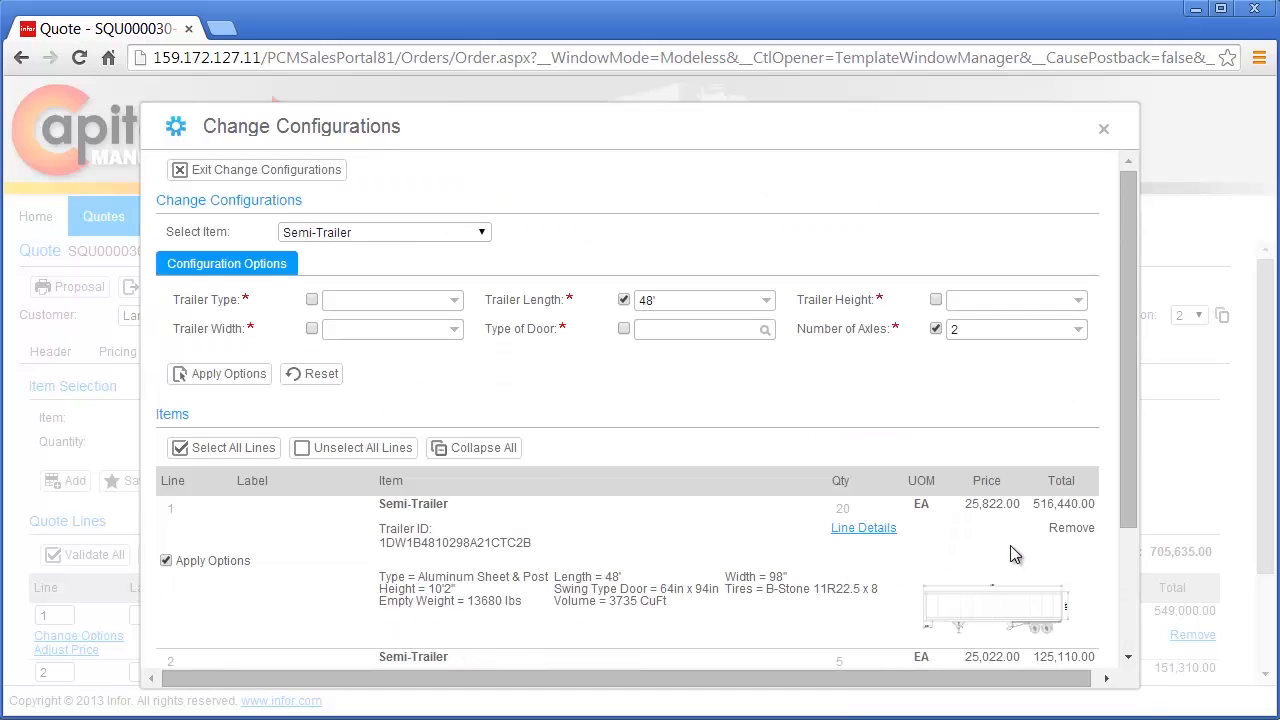
Step: Exit configuration changes and view the Pricing Summary with its 646,875.00 MSRP subtotal
click(292, 172)
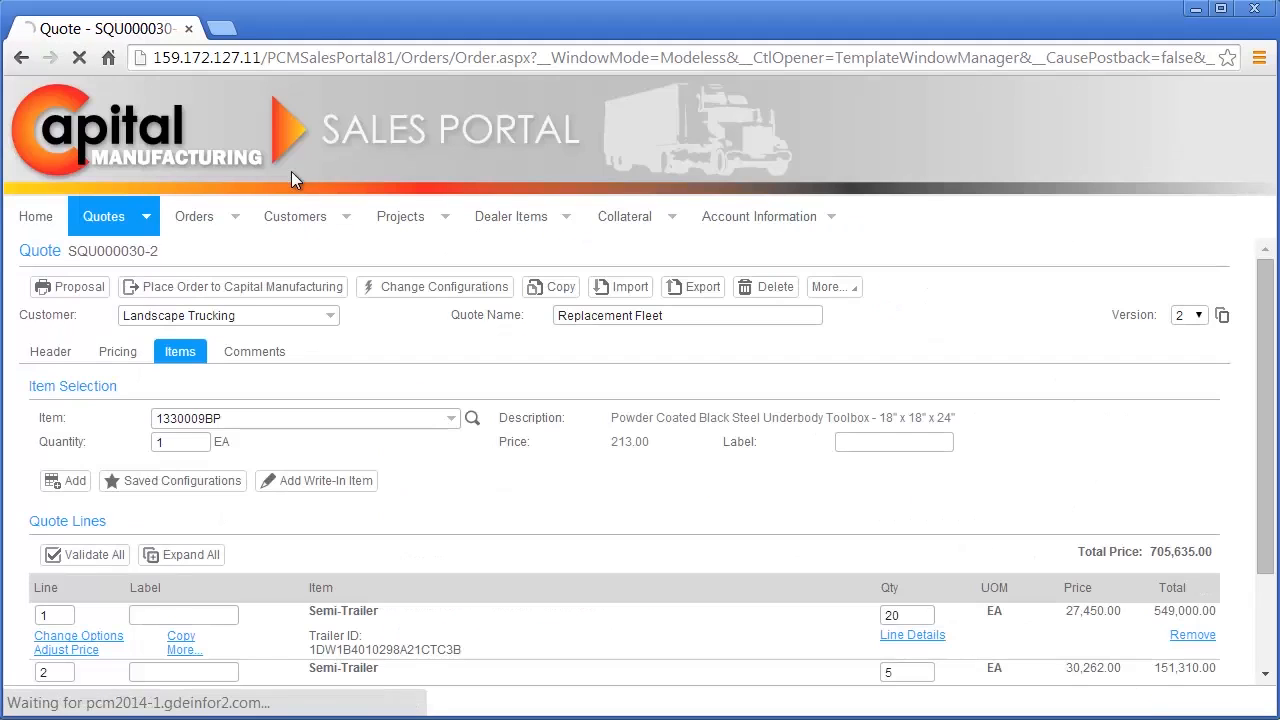
scroll(512, 437, down, 3)
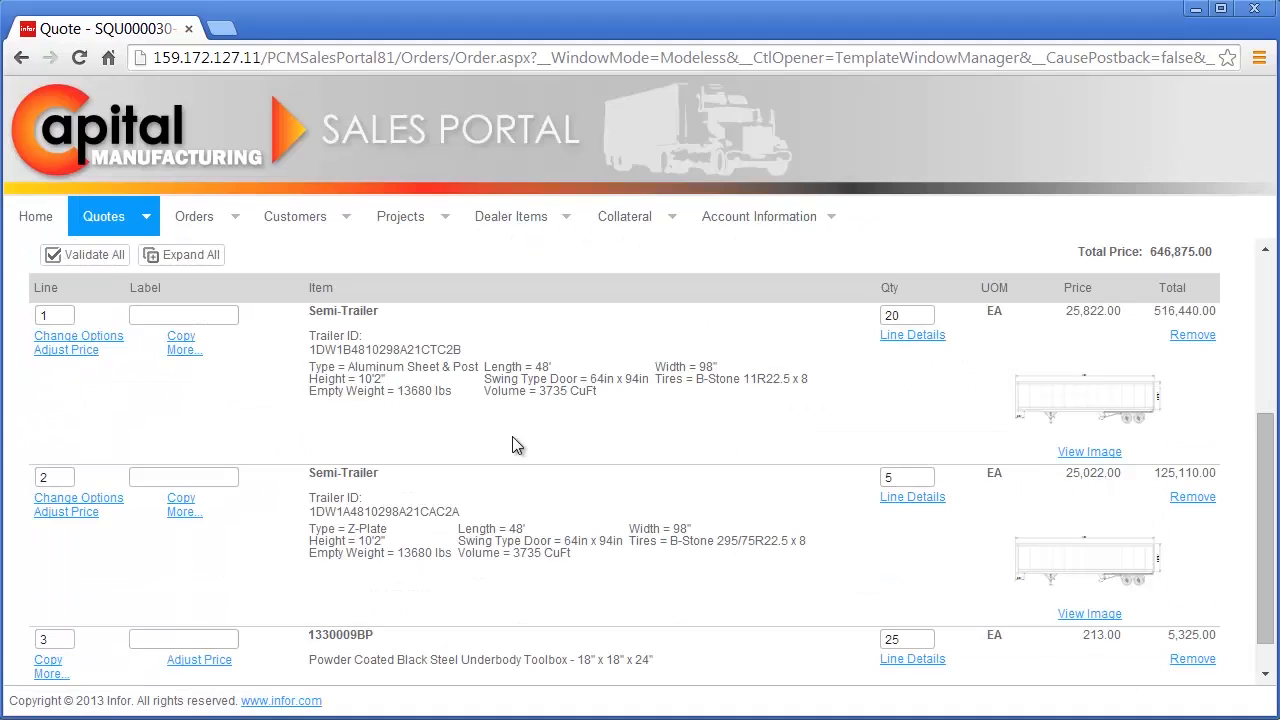
scroll(512, 445, up, 3)
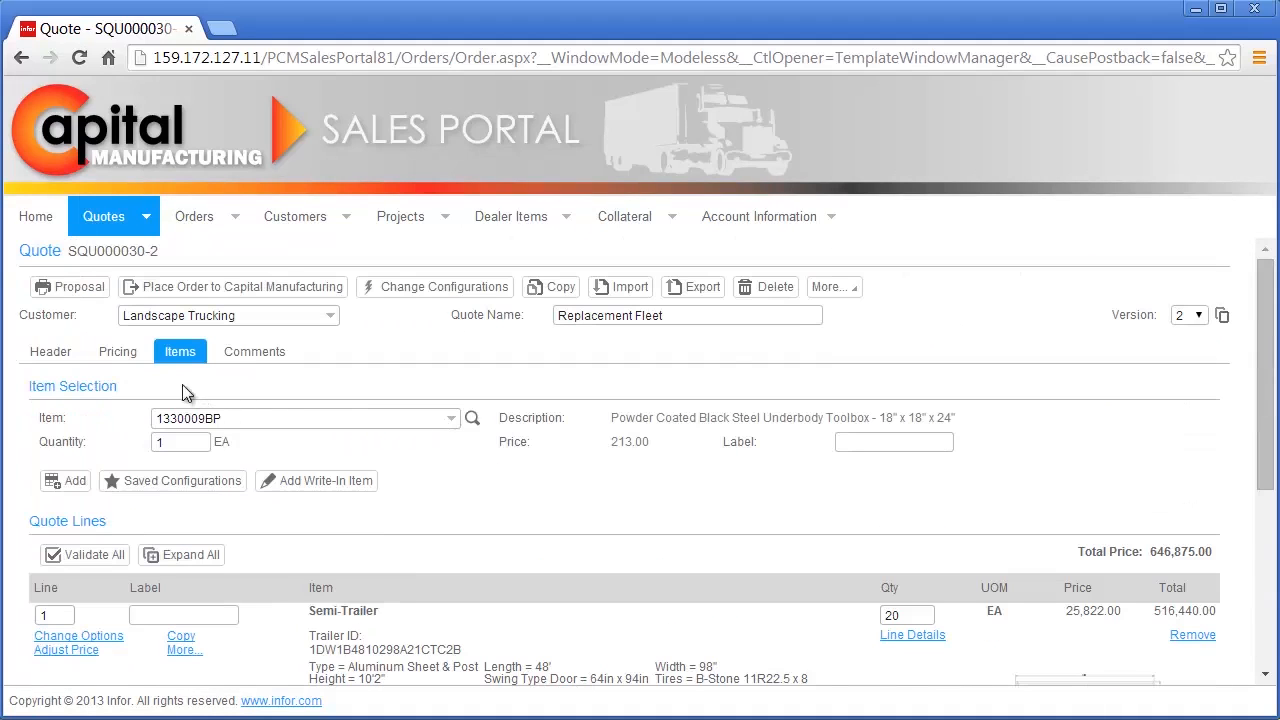
click(134, 354)
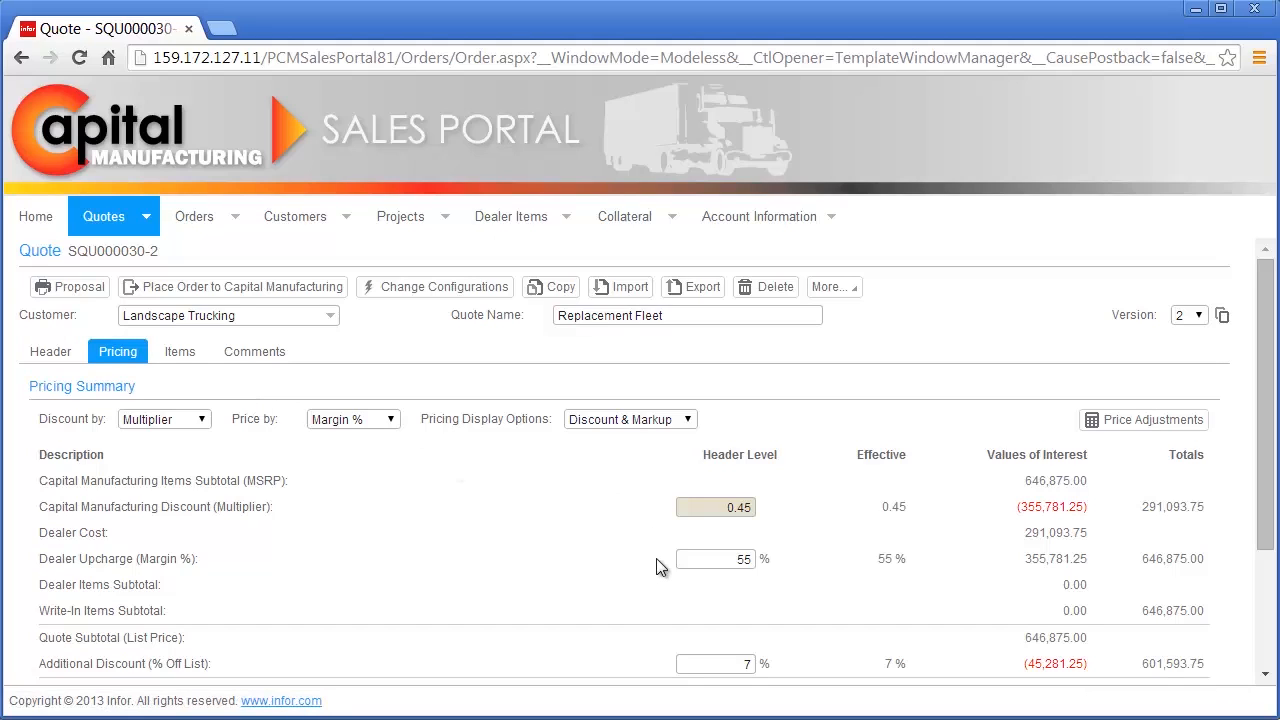
Step: Give line 1 an additional discount of 3 in the per-line price adjustments
click(1090, 420)
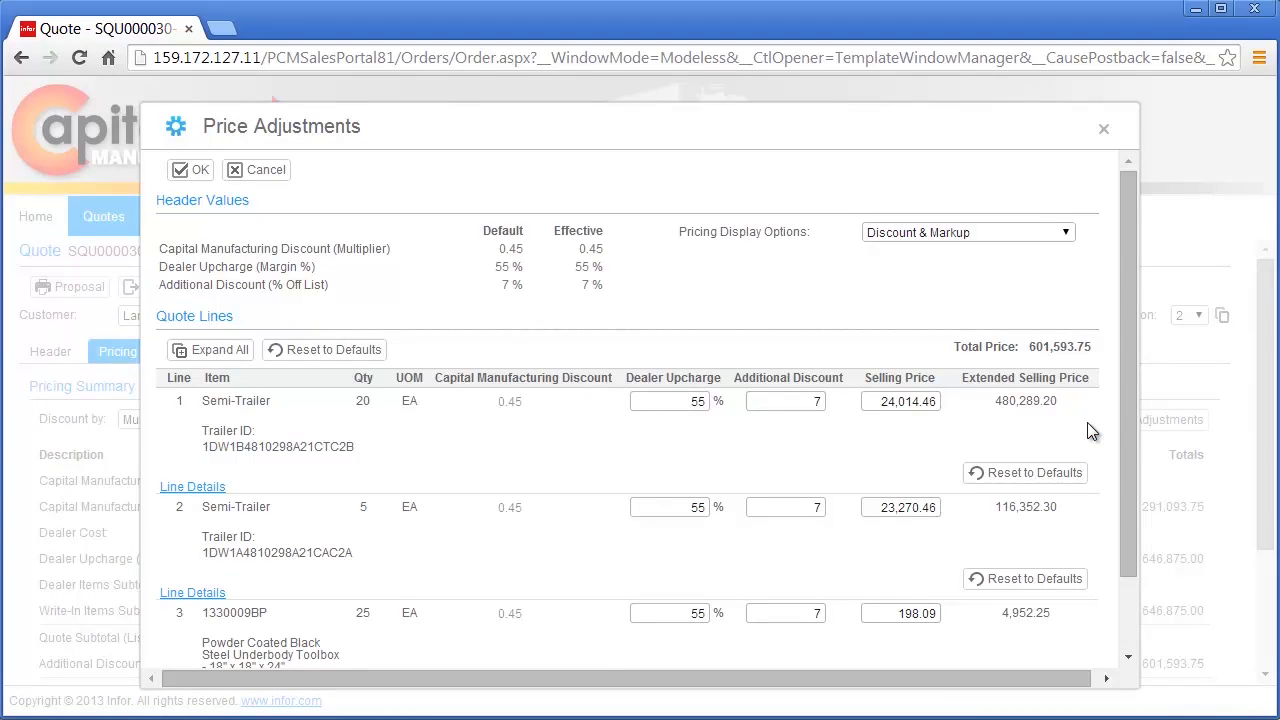
click(813, 403)
drag(813, 403, 840, 406)
text(3)
key(Tab)
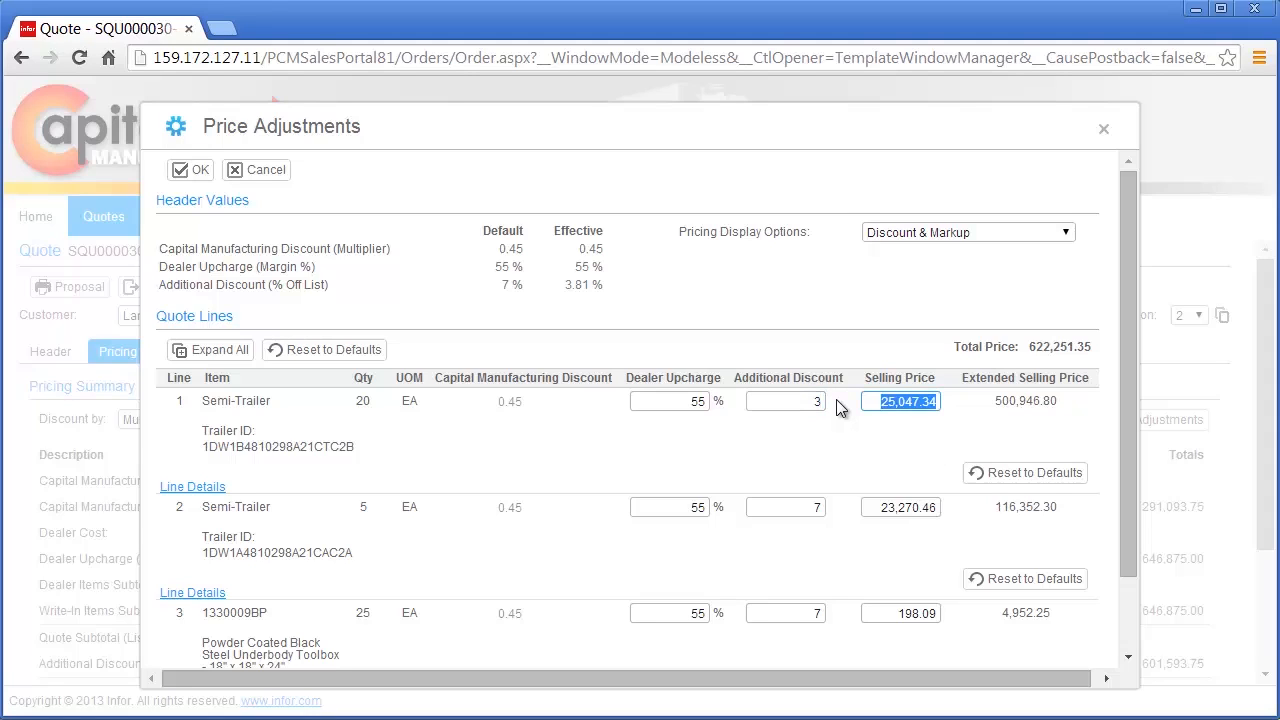
click(837, 400)
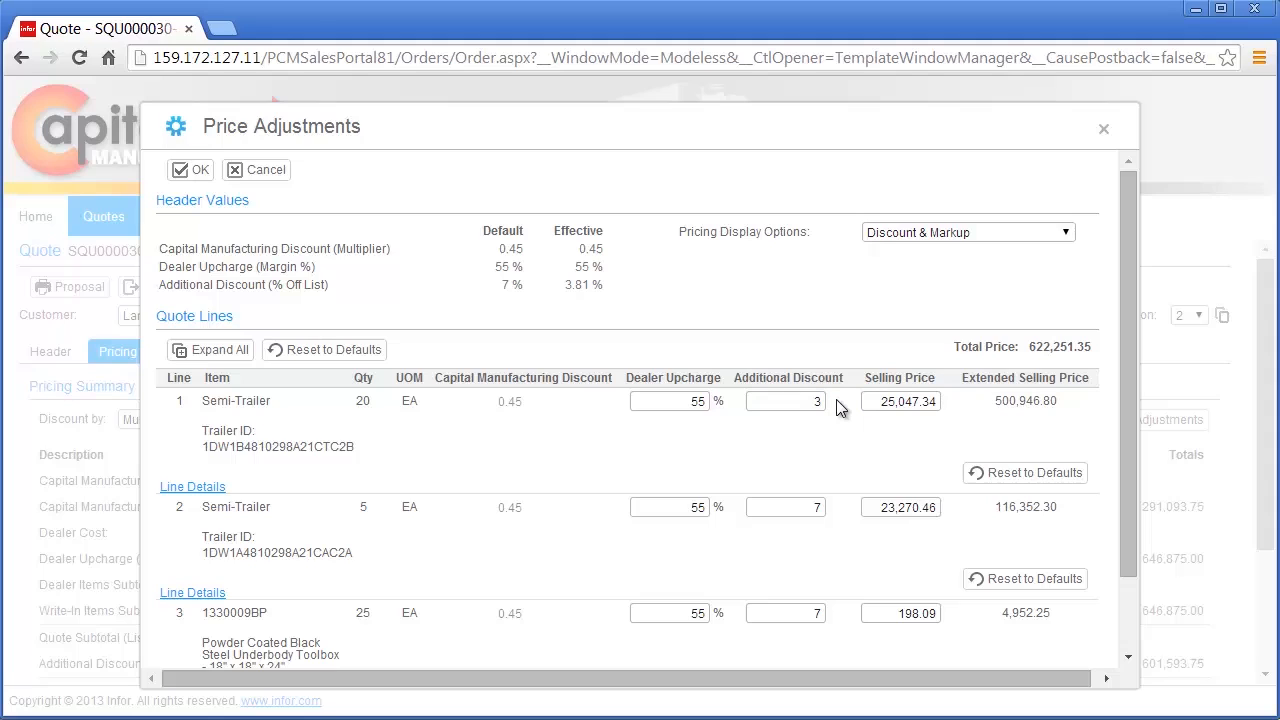
Step: Give lines 2 and 3 additional discounts of 15 and 100, bringing the total to 607,290.30
click(818, 508)
text(15)
key(Tab)
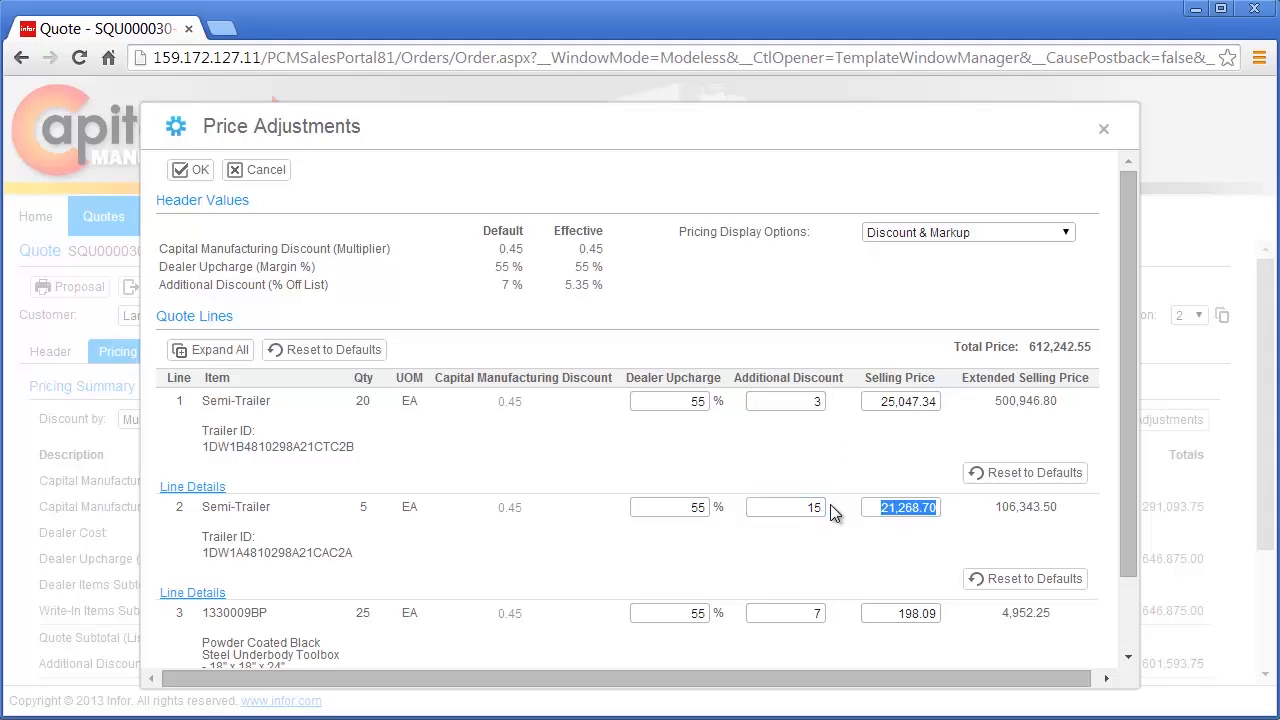
click(831, 506)
double_click(821, 613)
text(100)
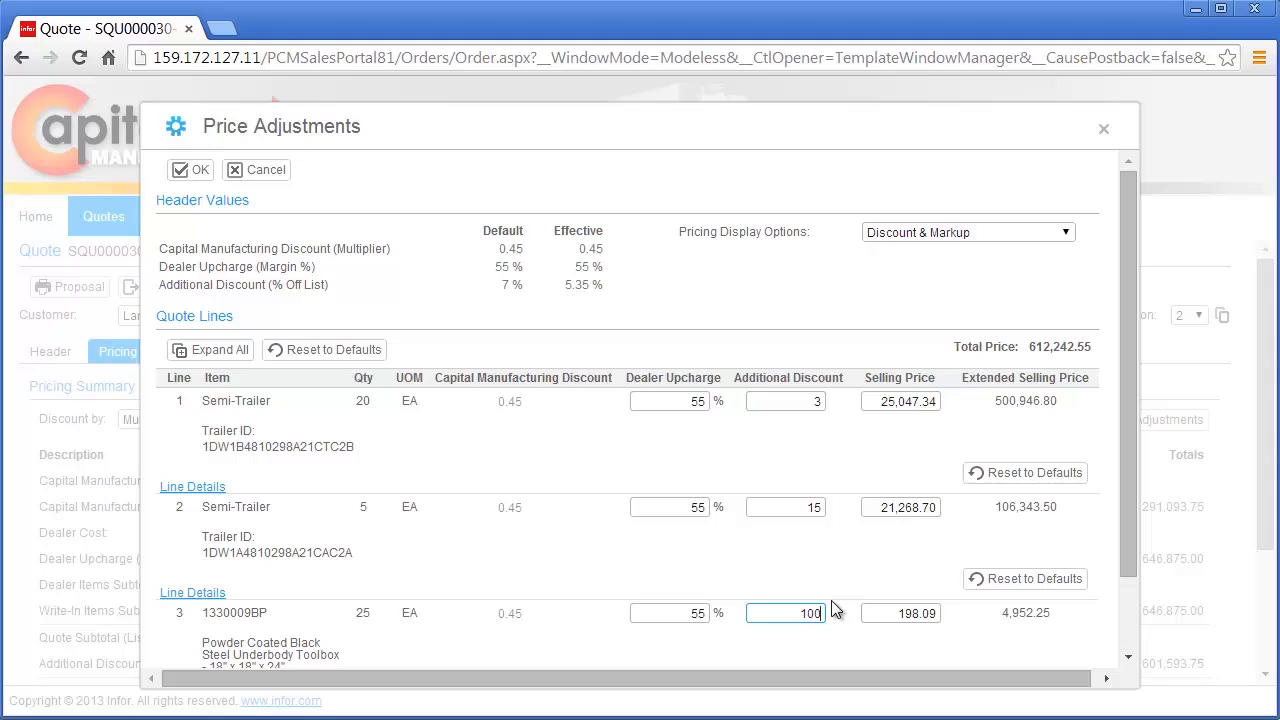
key(Tab)
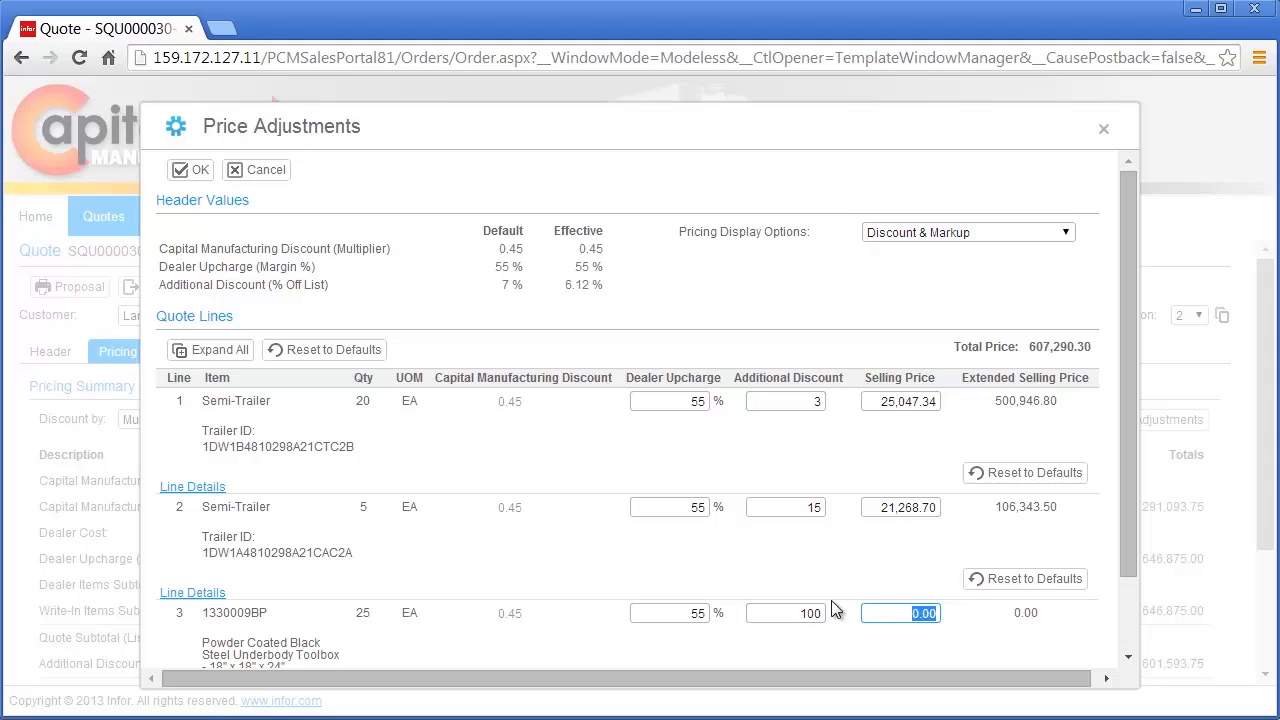
click(831, 601)
Step: Save the price adjustments and include every proposal section, cover page through terms and conditions
click(199, 171)
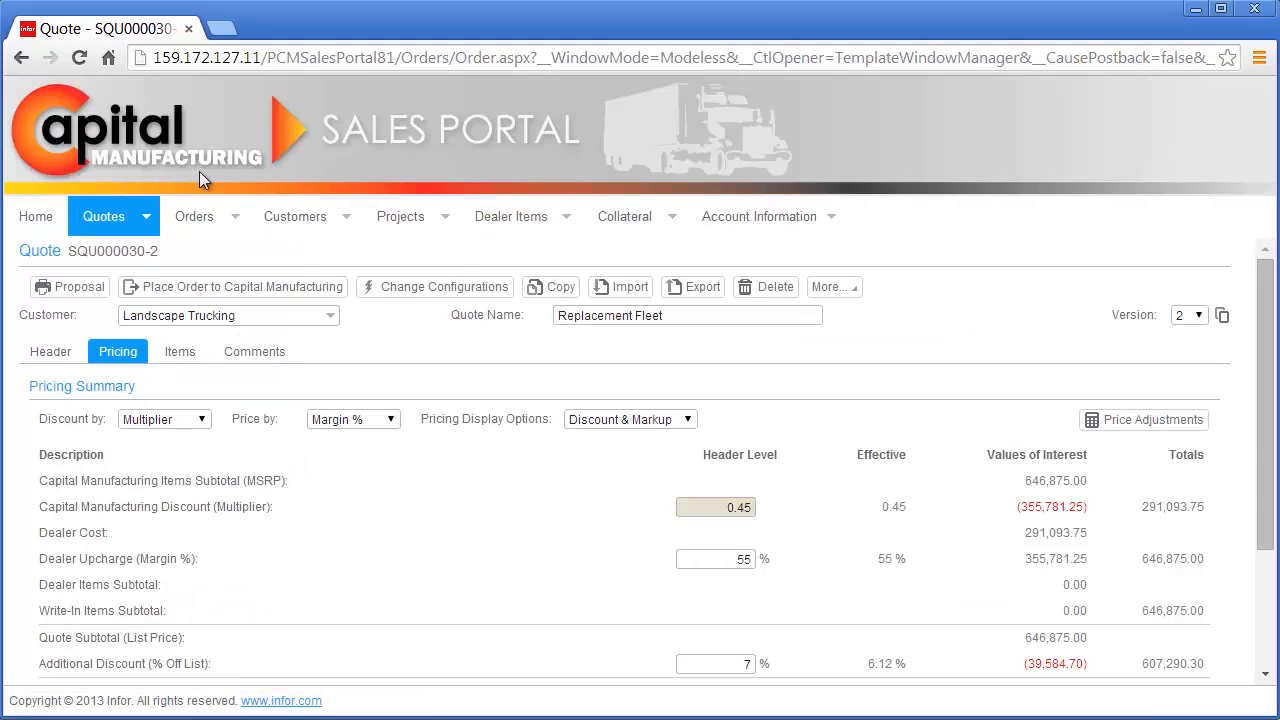
click(70, 286)
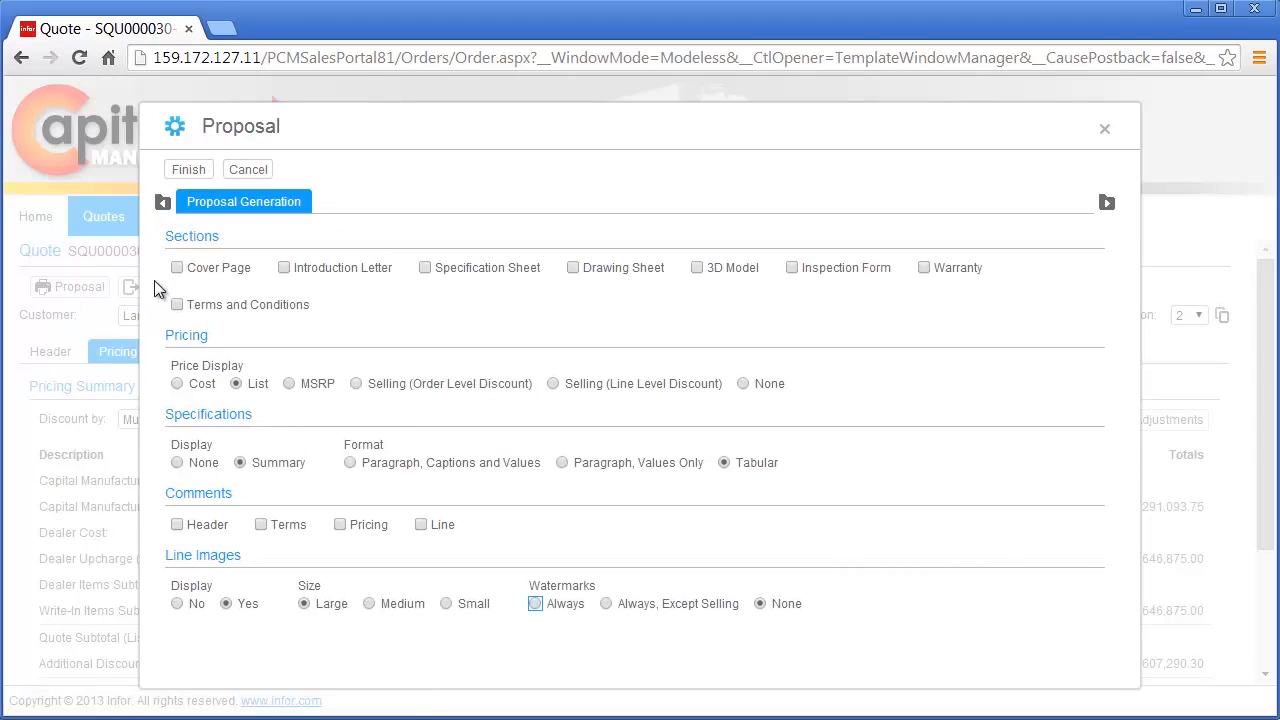
click(203, 268)
click(330, 267)
click(464, 268)
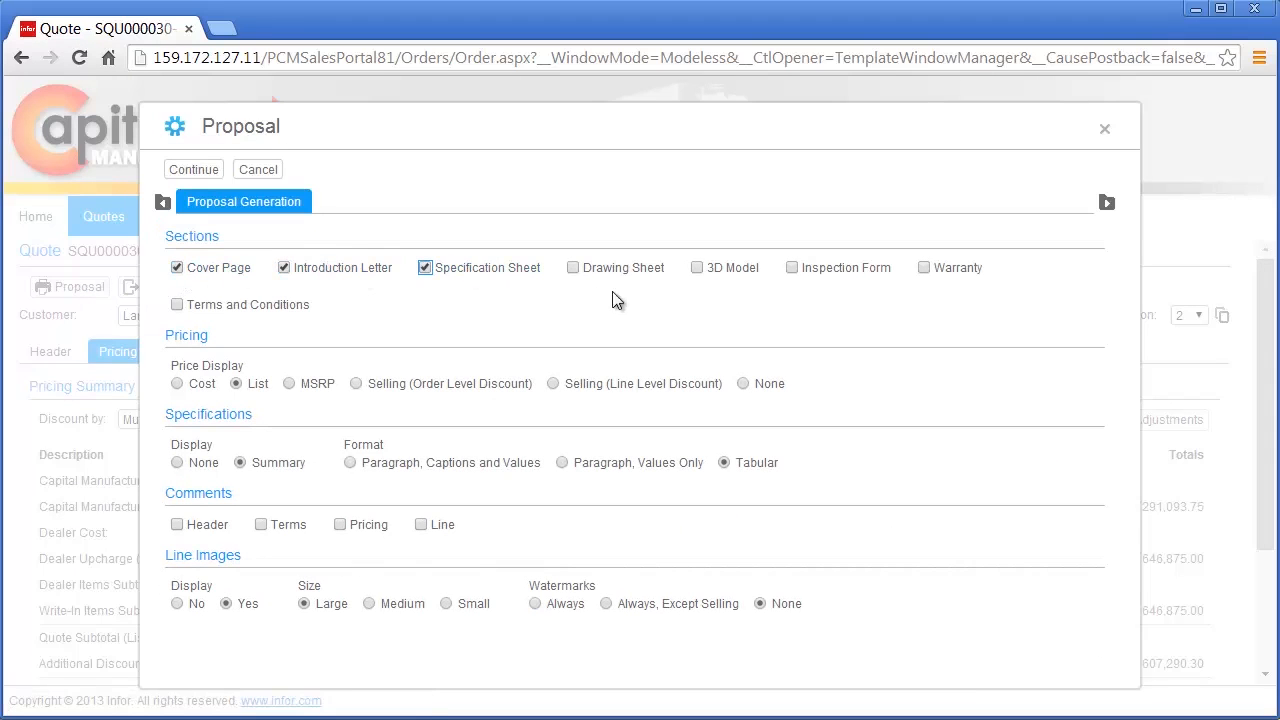
click(620, 268)
click(733, 268)
click(816, 267)
click(958, 268)
click(285, 305)
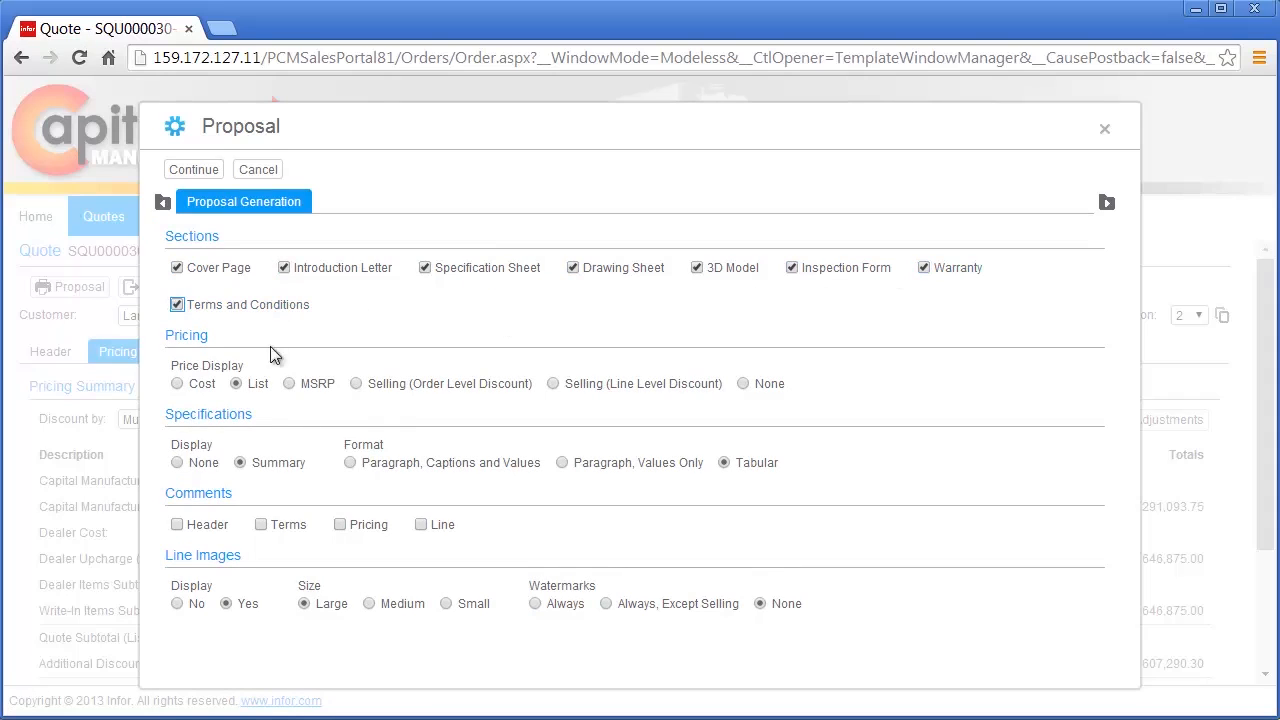
Step: Show selling prices with order-level discount, generate the PDF, and zoom out to fit
click(392, 385)
click(187, 170)
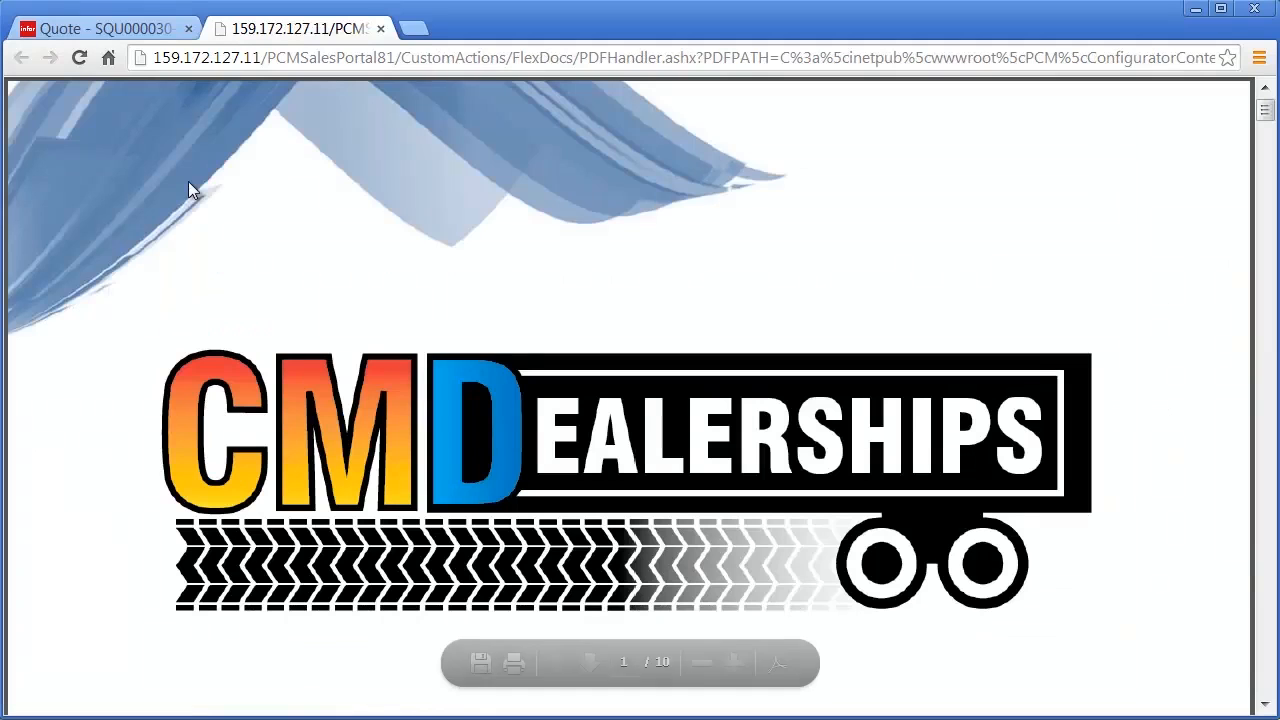
click(706, 654)
click(706, 654)
click(706, 654)
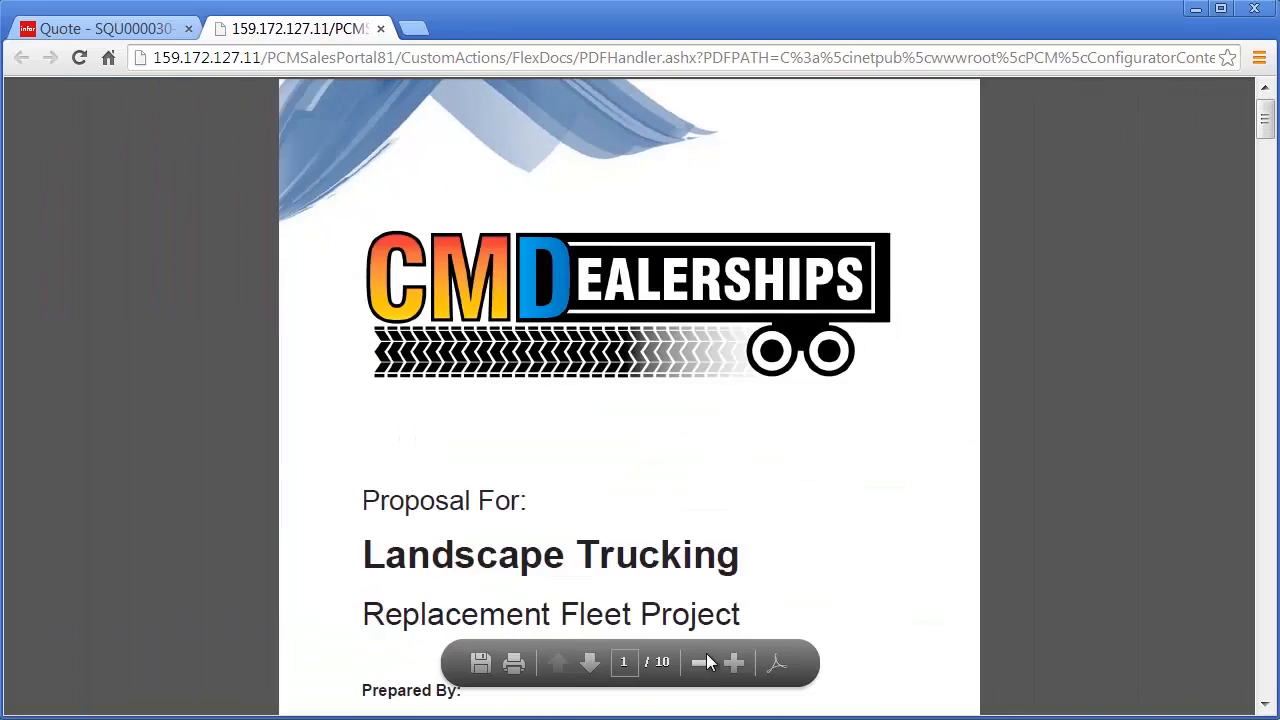
click(706, 655)
click(711, 665)
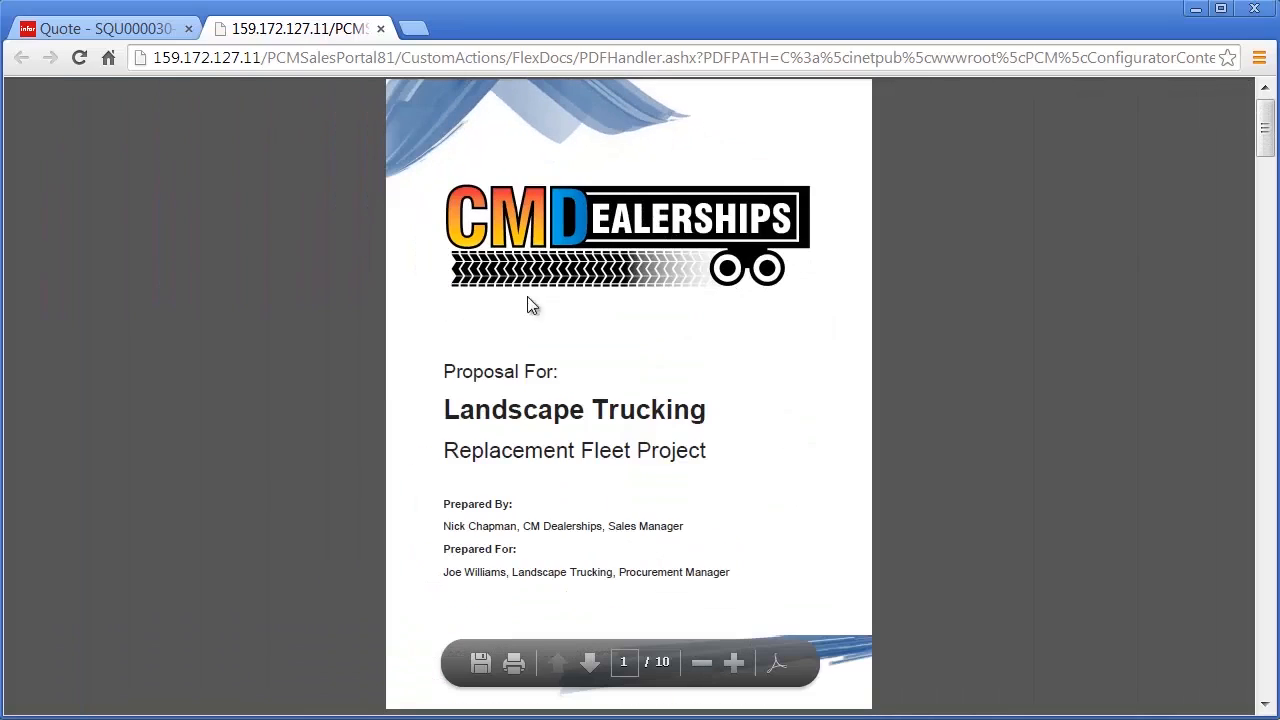
Step: Close the proposal PDF, reopen the Landscape Trucking Replacement Fleet quote, and begin placing an order
click(383, 33)
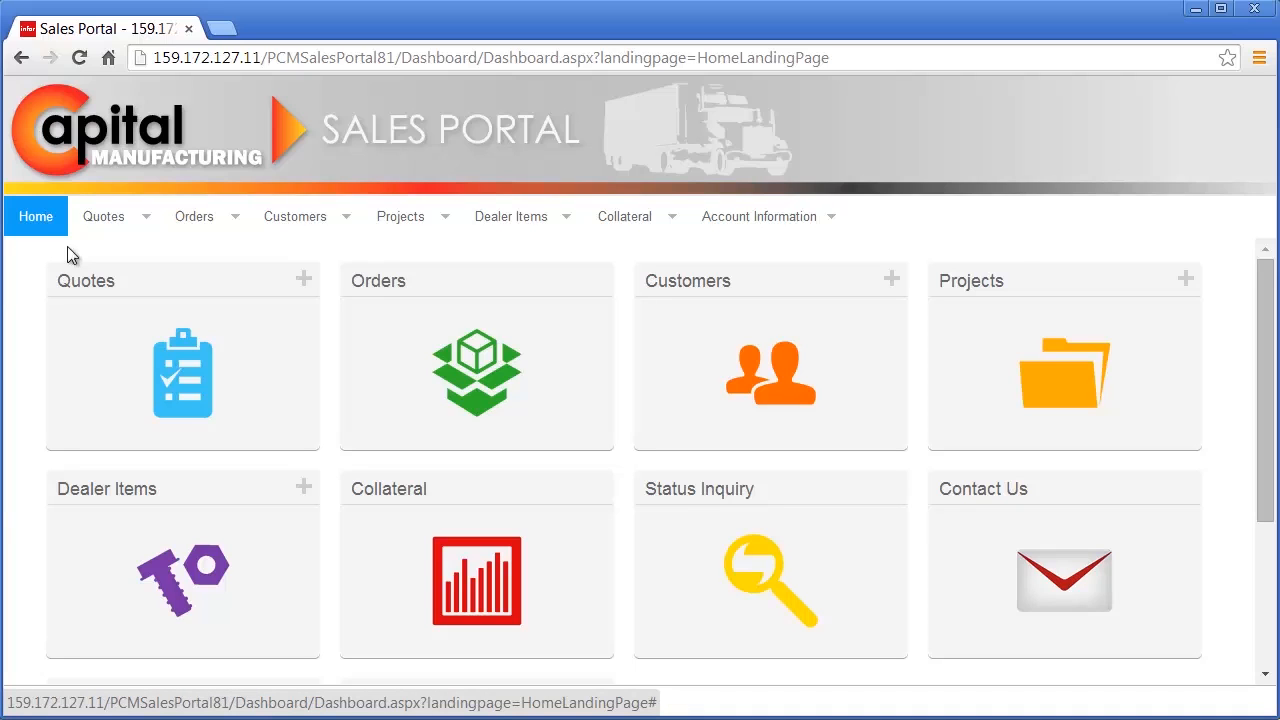
click(130, 338)
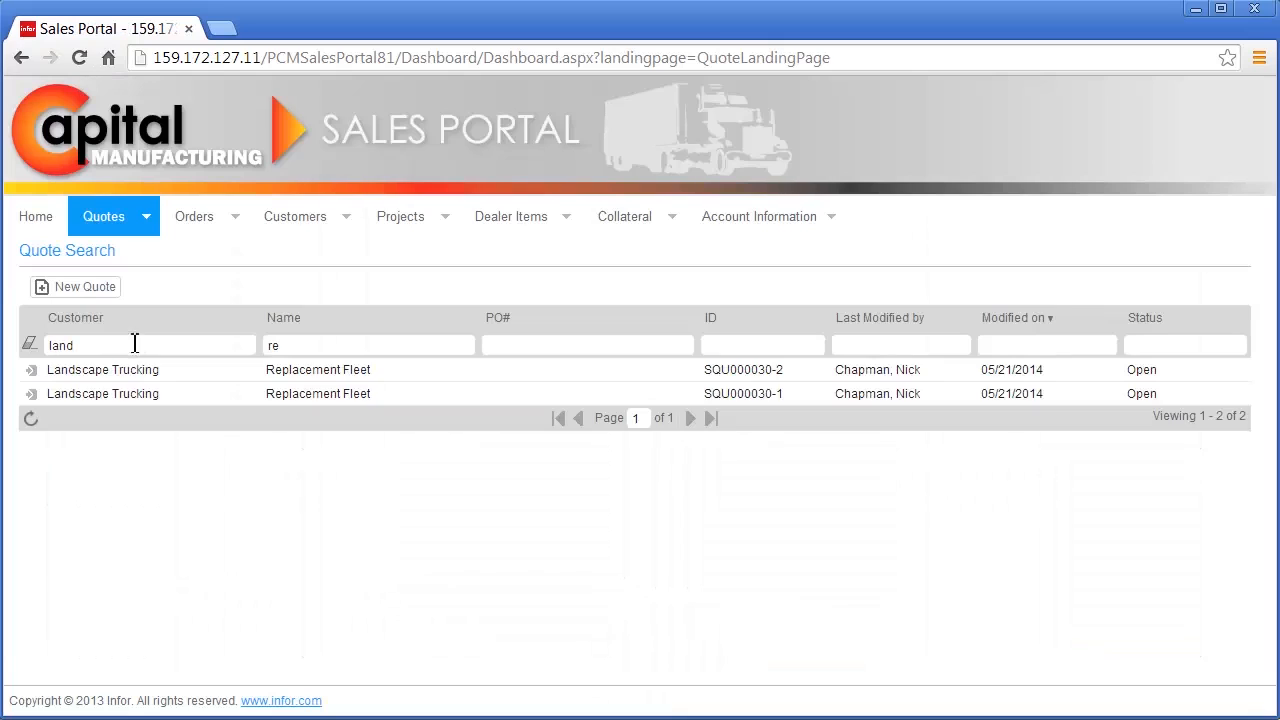
double_click(135, 370)
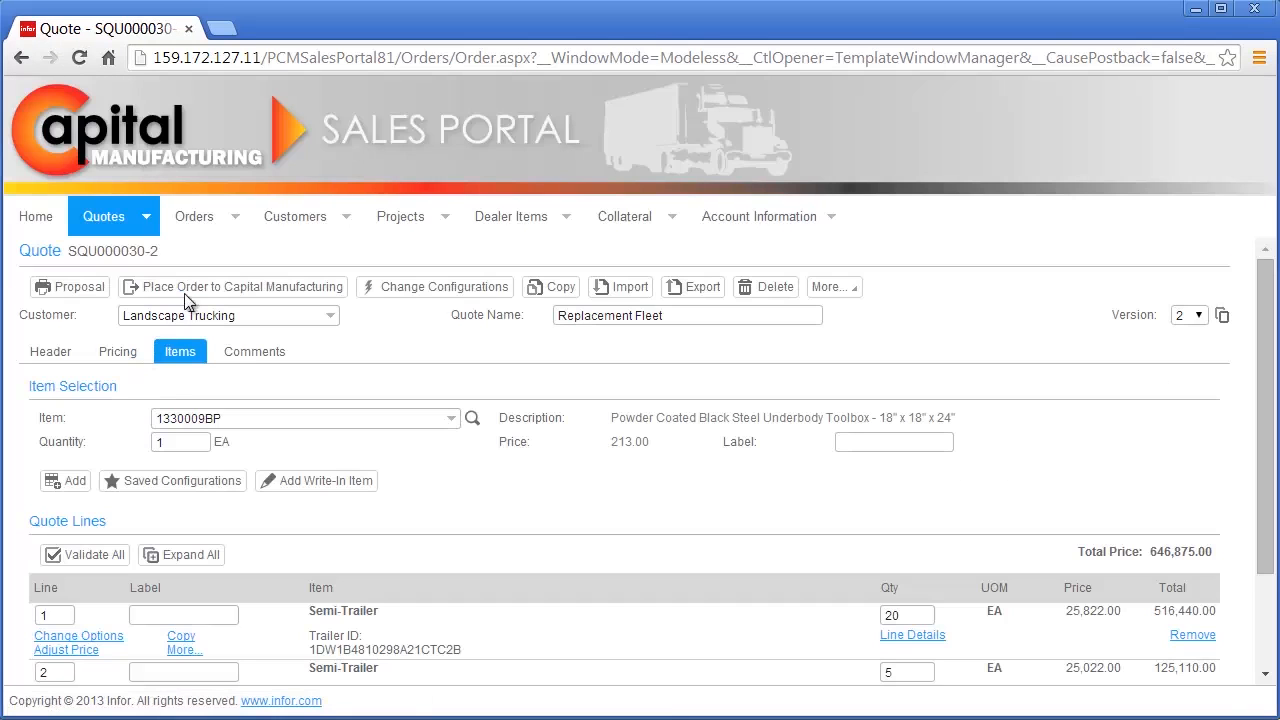
click(187, 287)
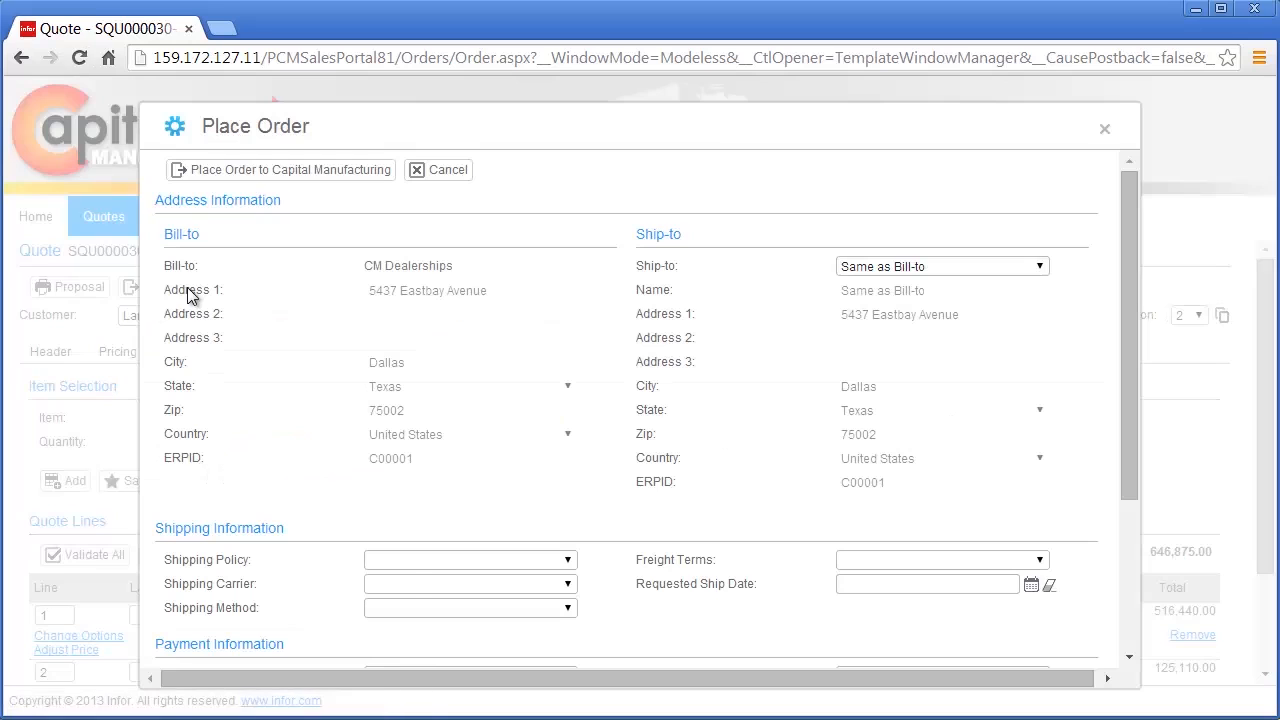
Step: Ship to Midwest Distribution Center, enter the P.O. number, and place the order with Capital Manufacturing
click(893, 268)
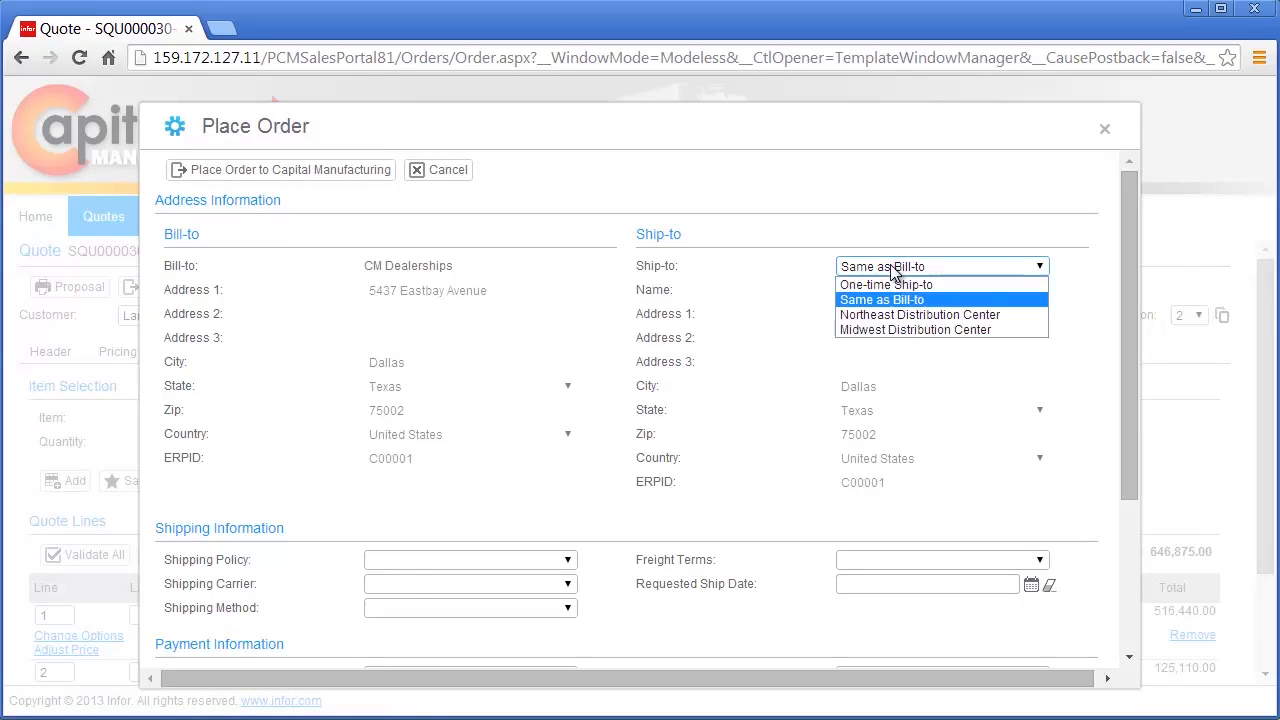
click(900, 327)
scroll(606, 466, down, 3)
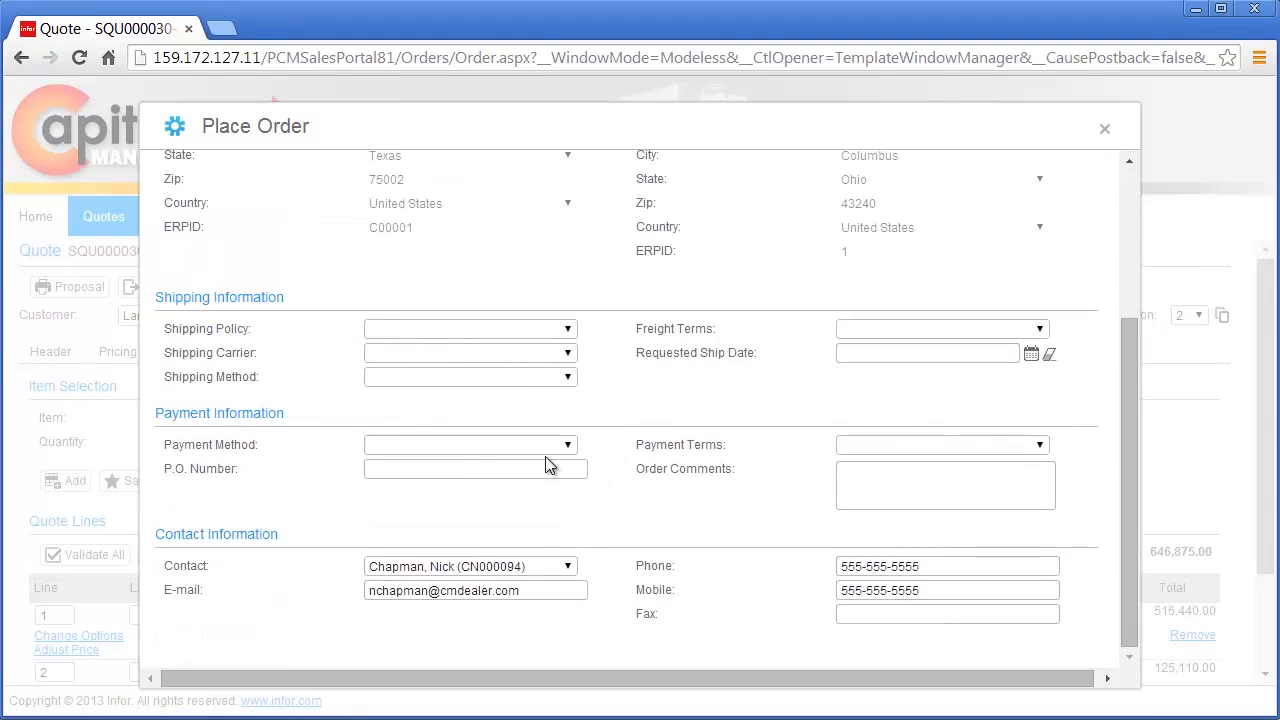
click(541, 468)
text(LT2255)
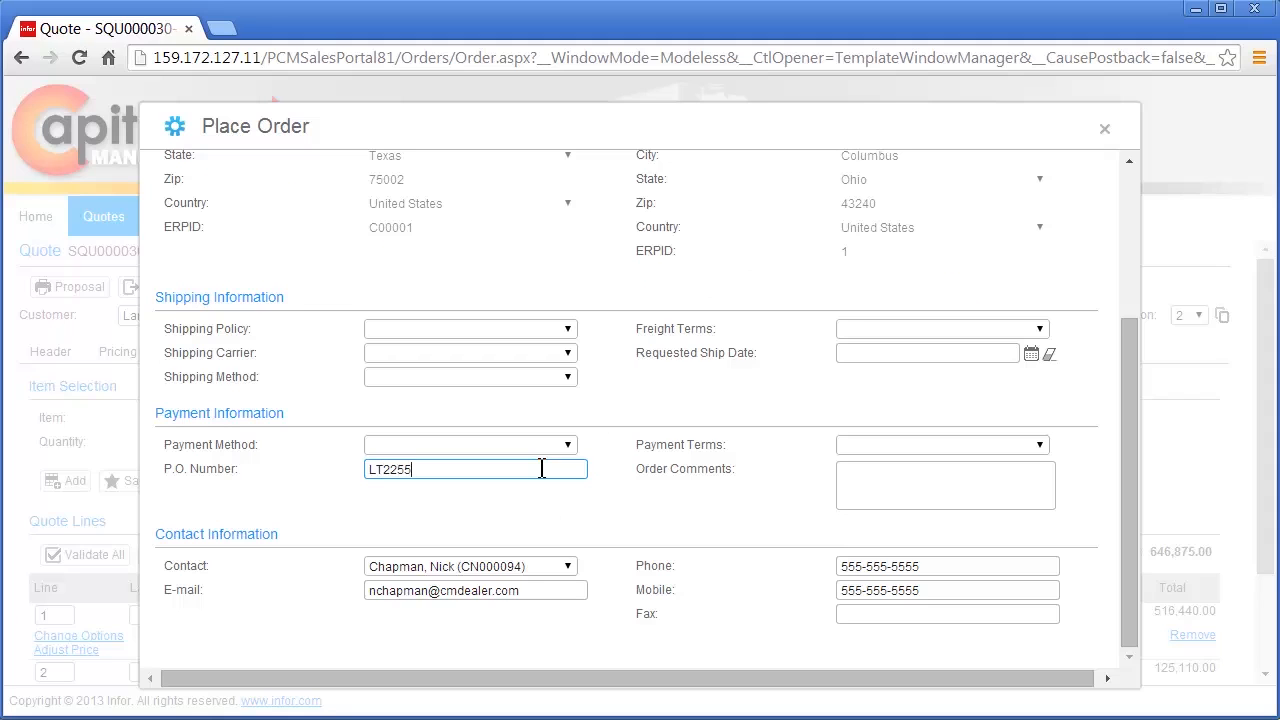
key(Tab)
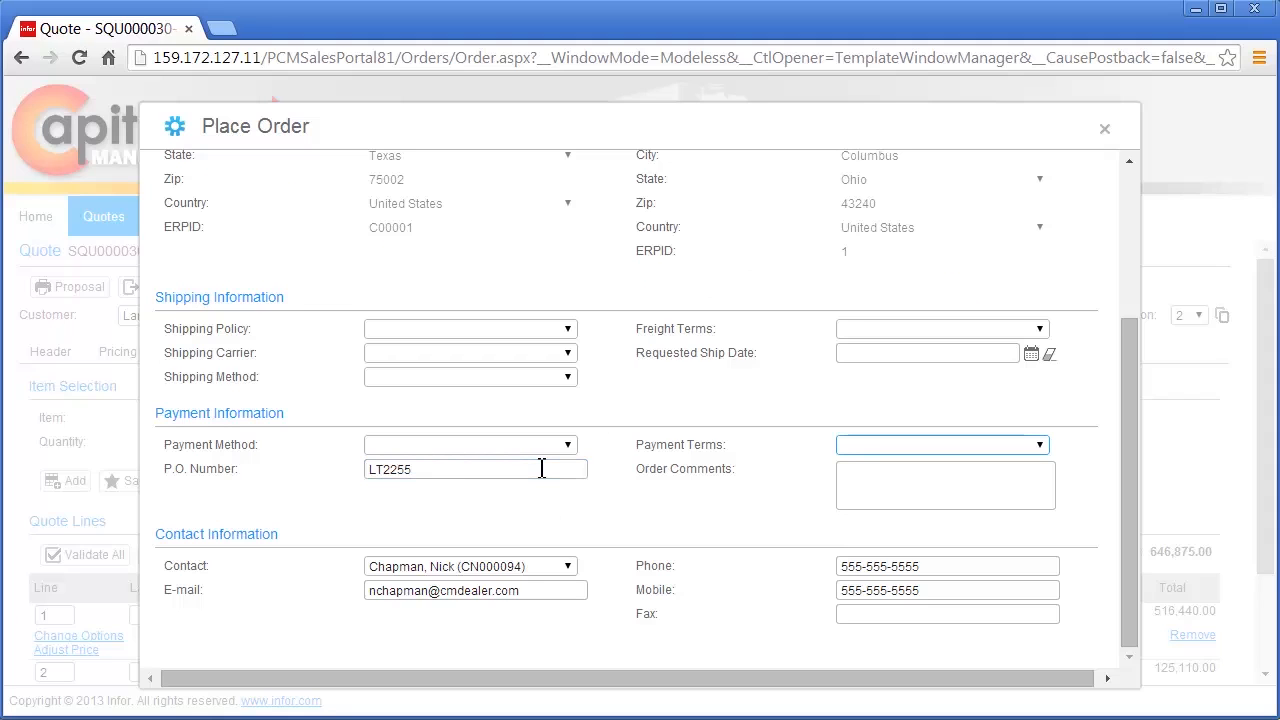
scroll(537, 474, up, 3)
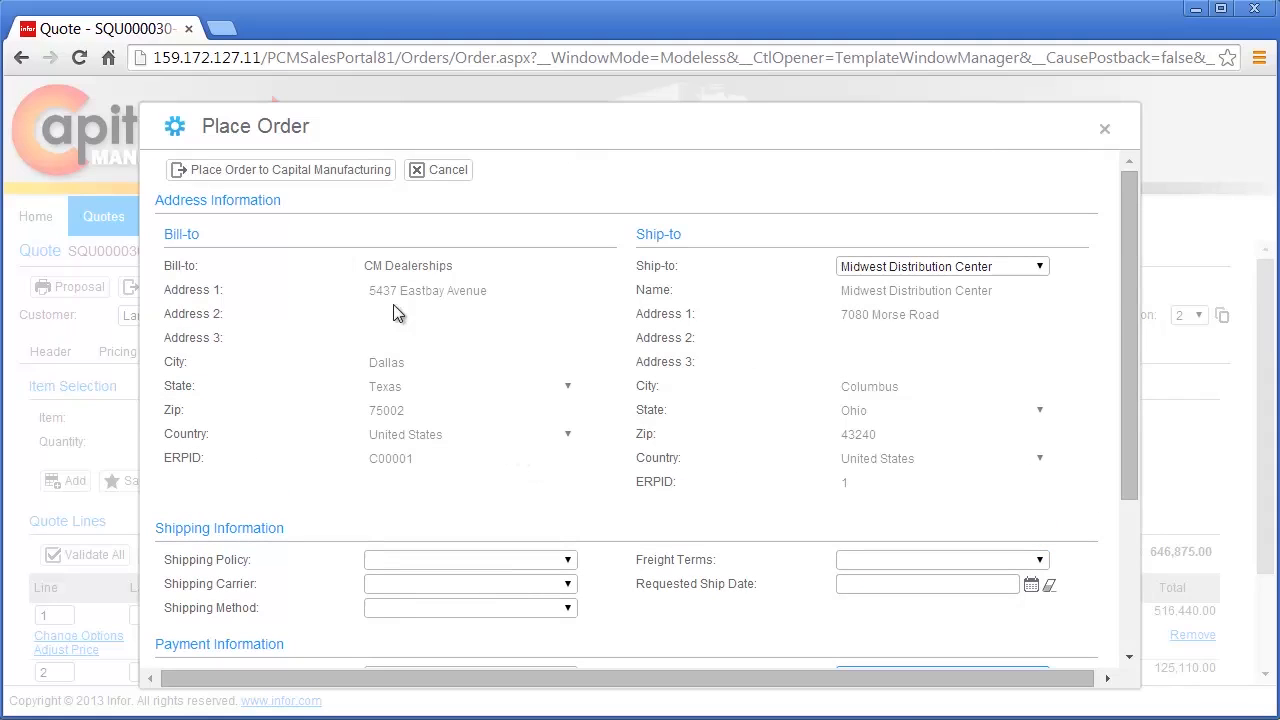
click(309, 172)
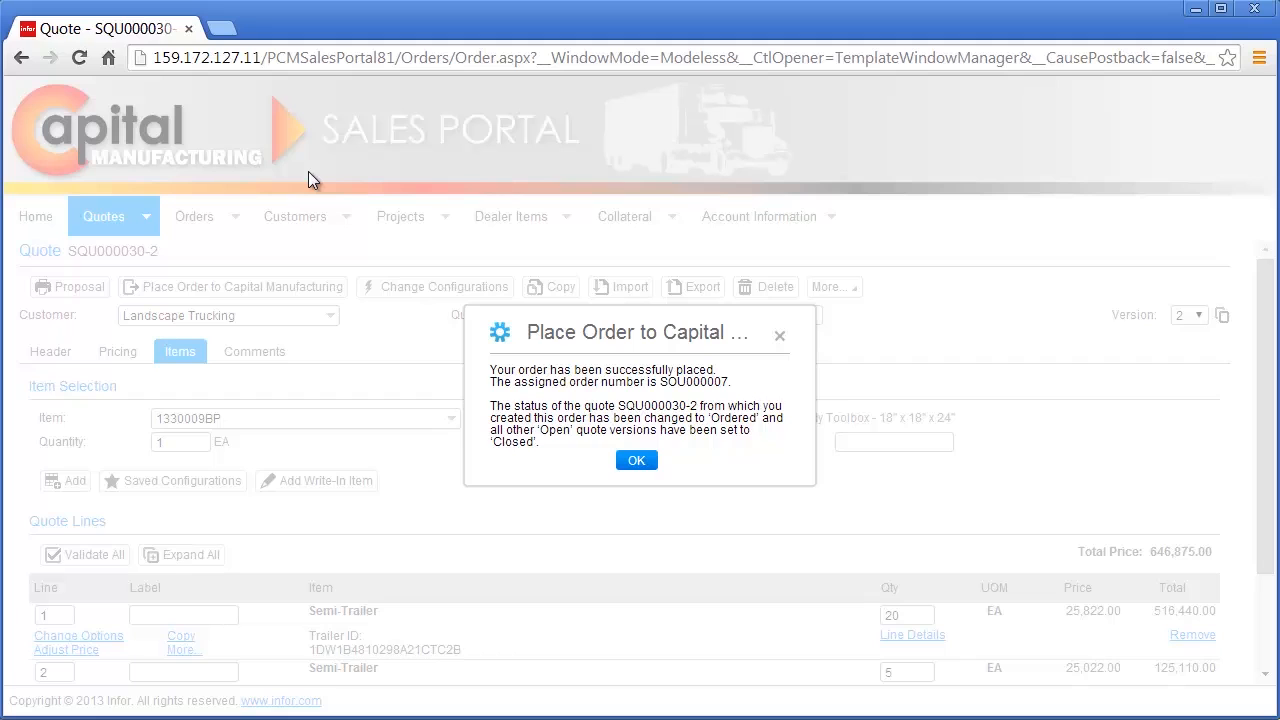
Step: Dismiss the order confirmation and pick the new-quote option from the Quotes menu
click(624, 457)
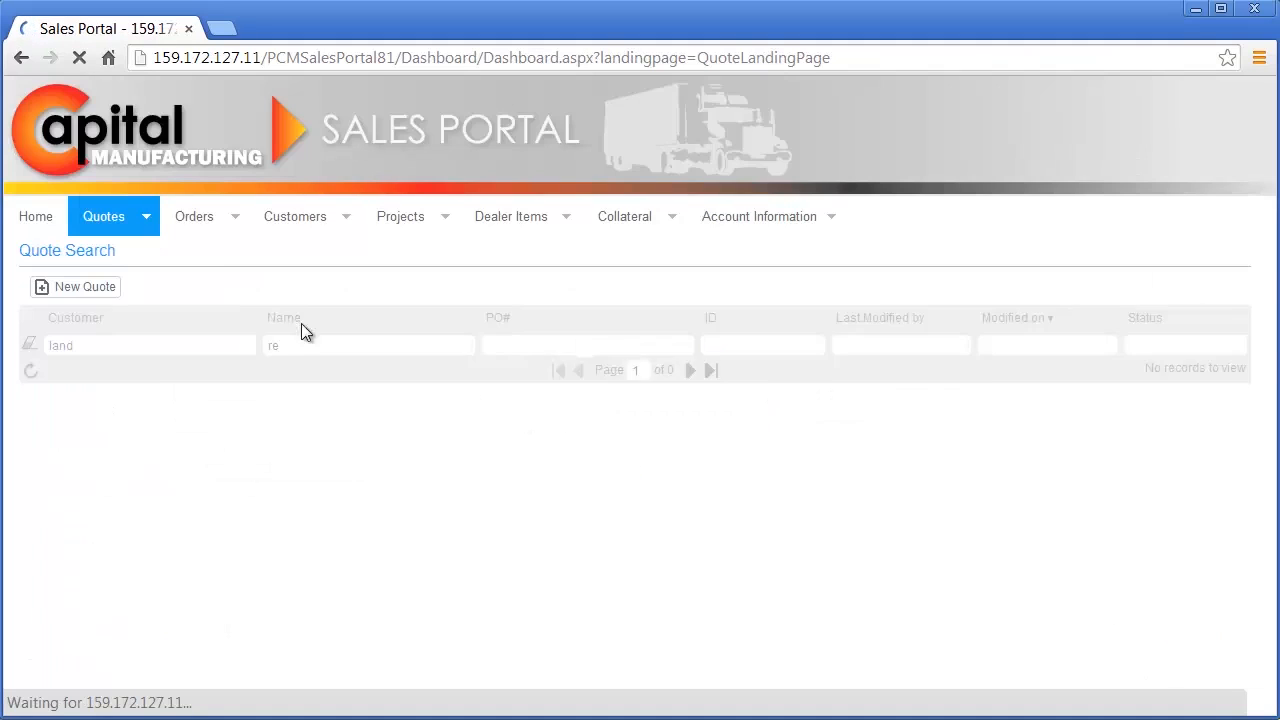
click(148, 218)
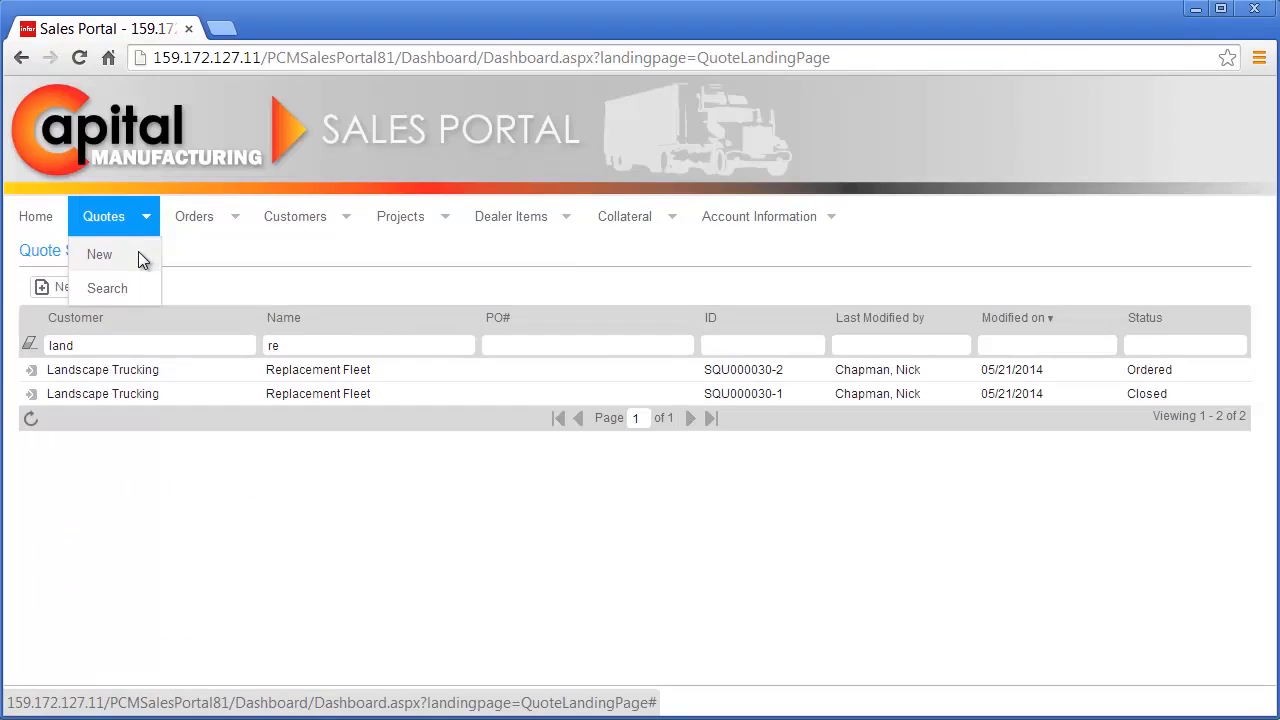
click(138, 251)
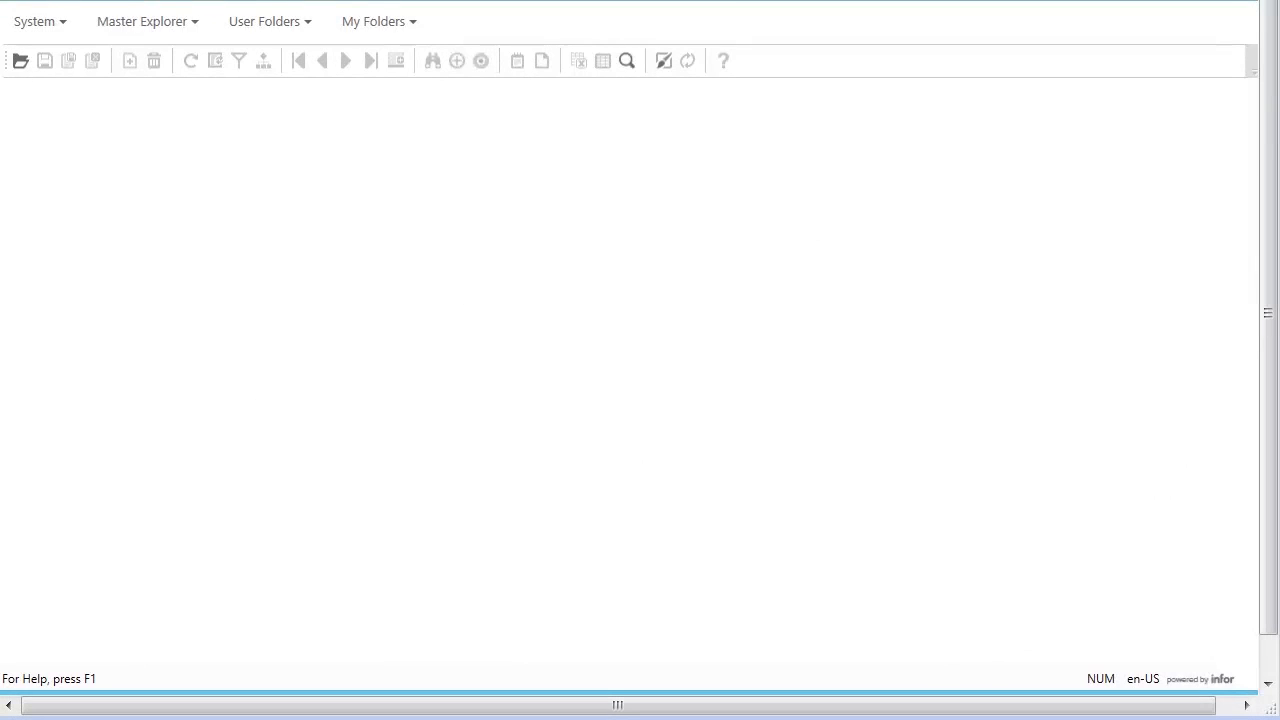
Step: Open the Customer Orders form, load all orders, and step through to the CM Dealerships order
click(48, 26)
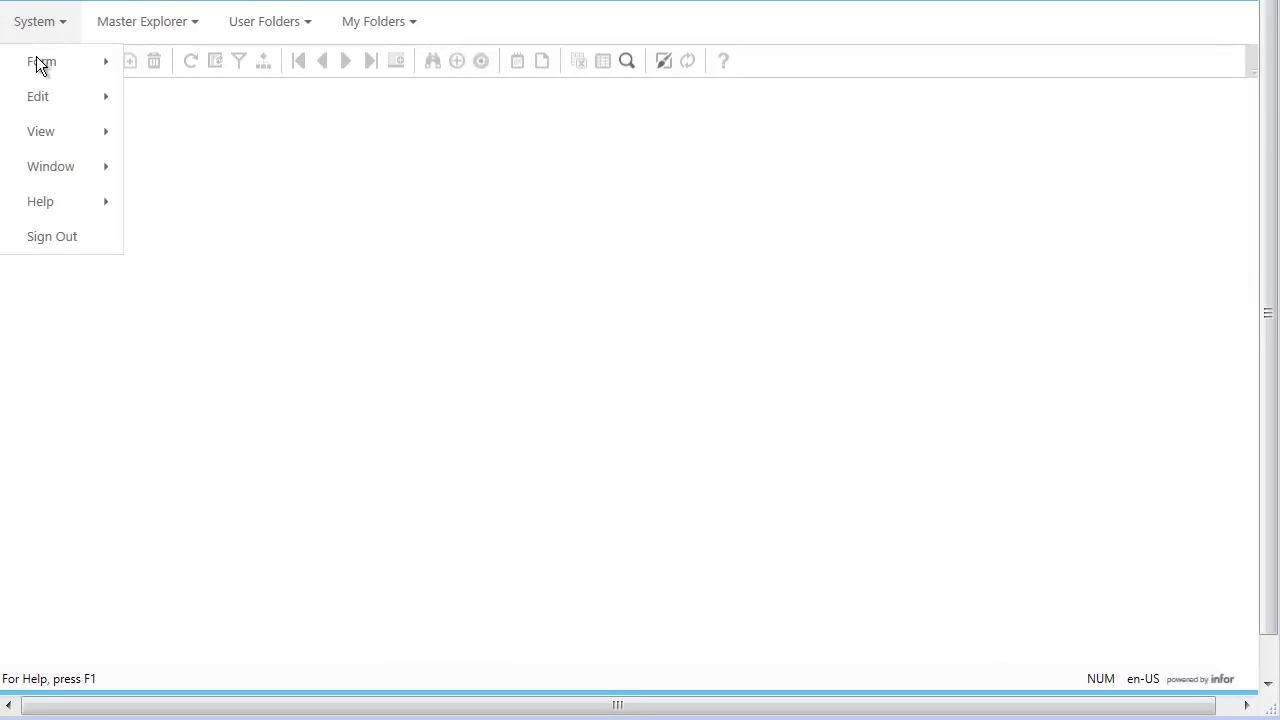
mouse_move(35, 63)
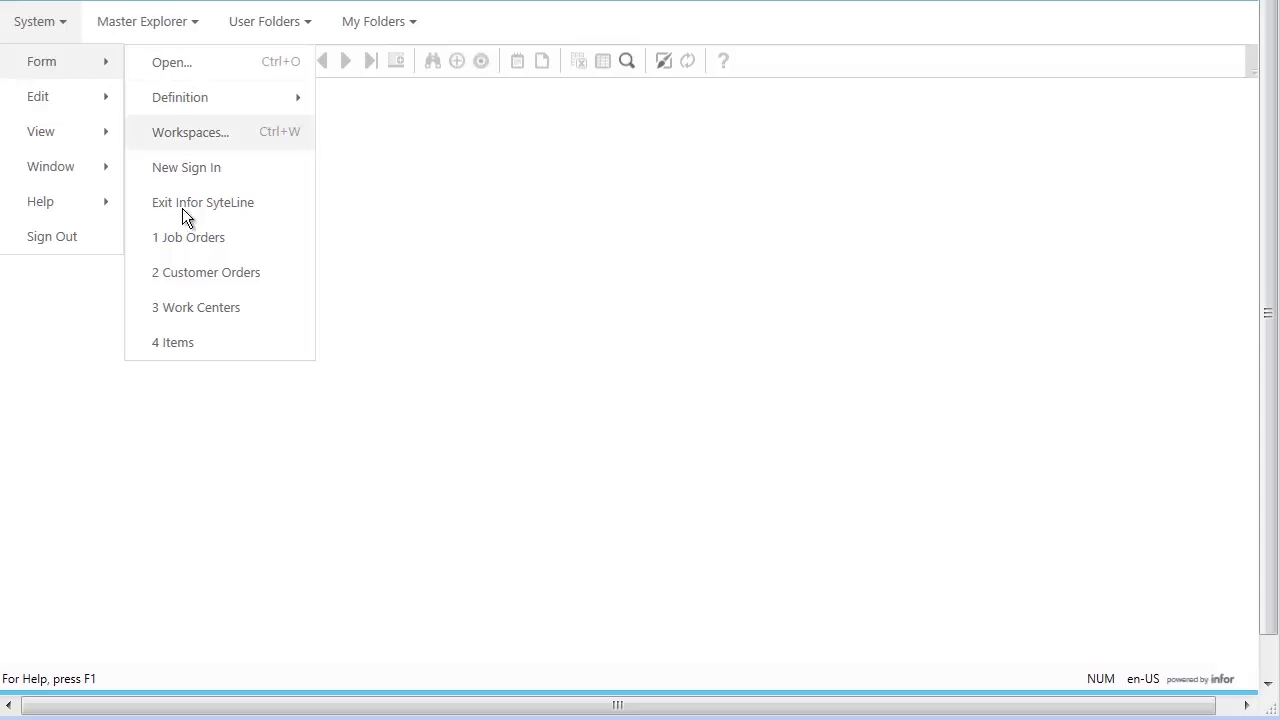
click(178, 271)
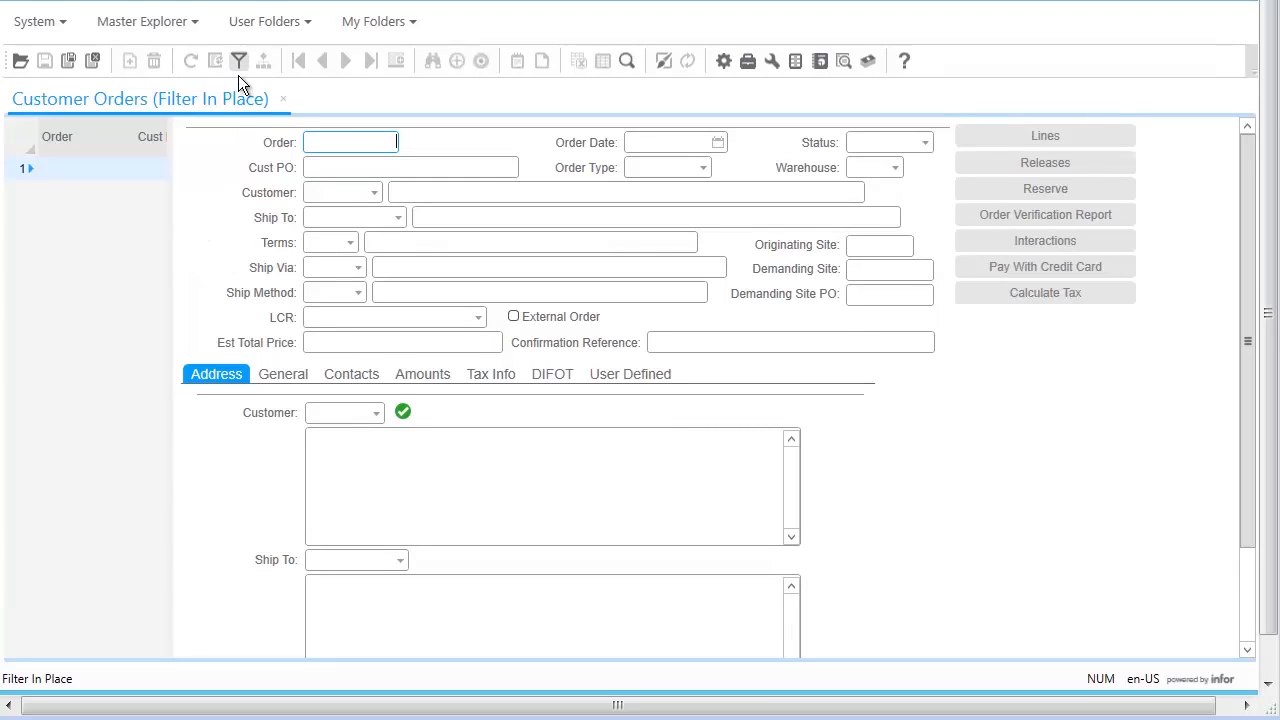
click(234, 63)
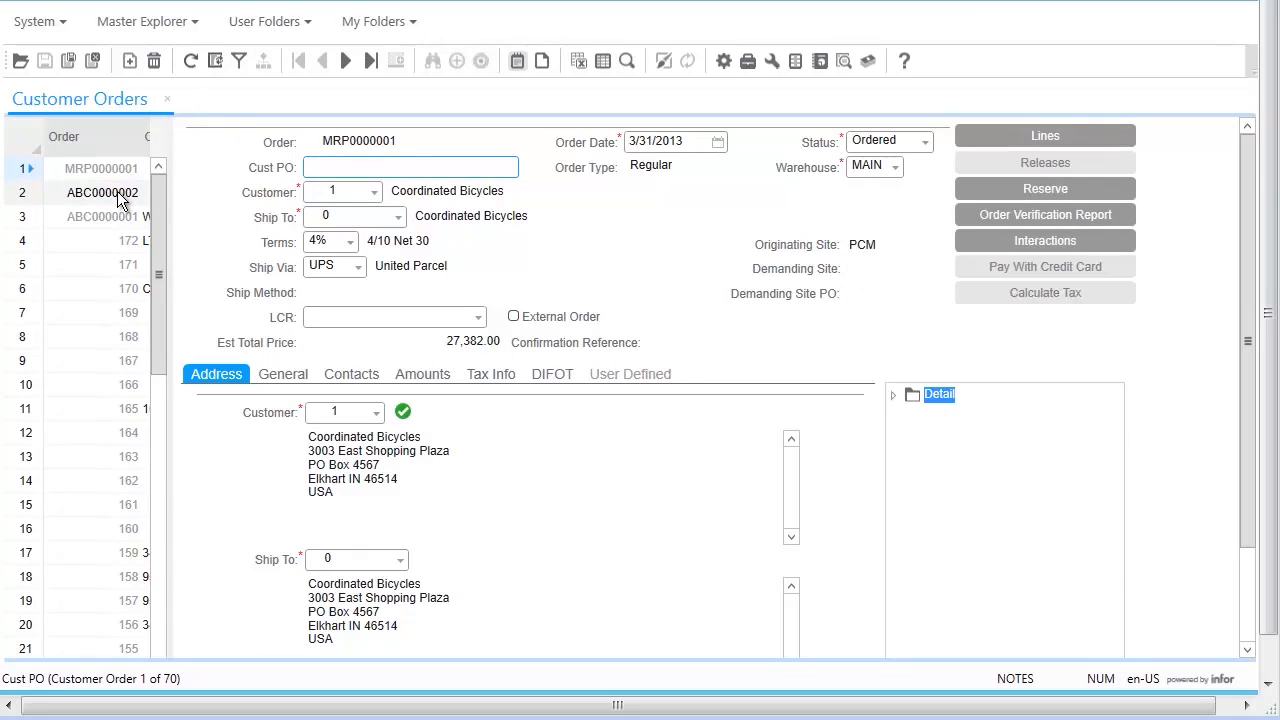
click(117, 191)
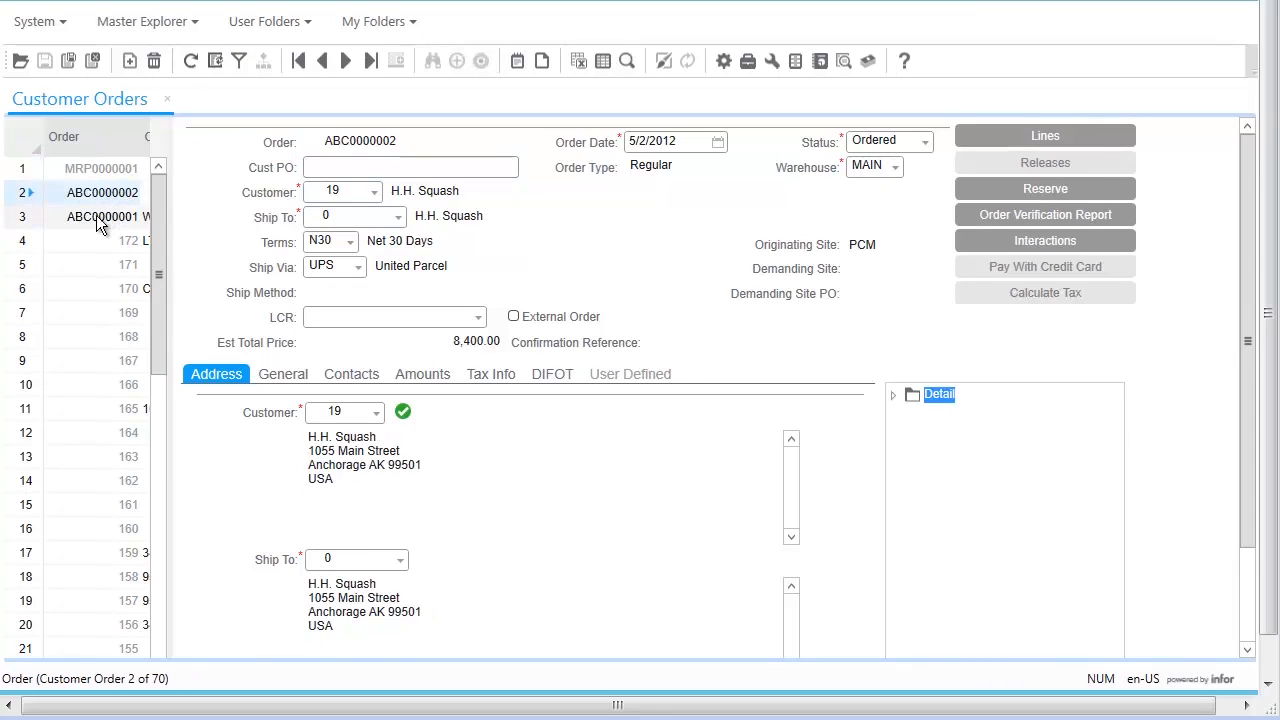
click(96, 216)
click(82, 240)
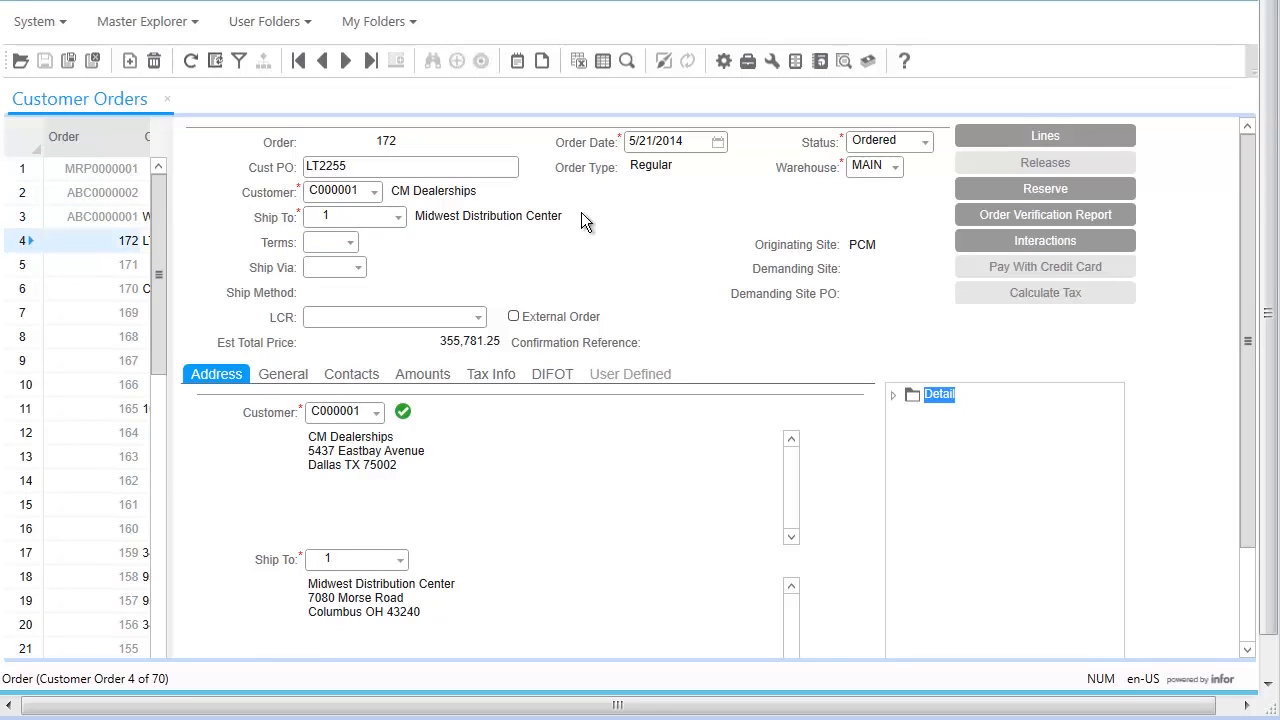
Step: Open the order's lines and review line 2, the line-3 underbody toolbox, then line 1's Semi Trailers
click(1009, 135)
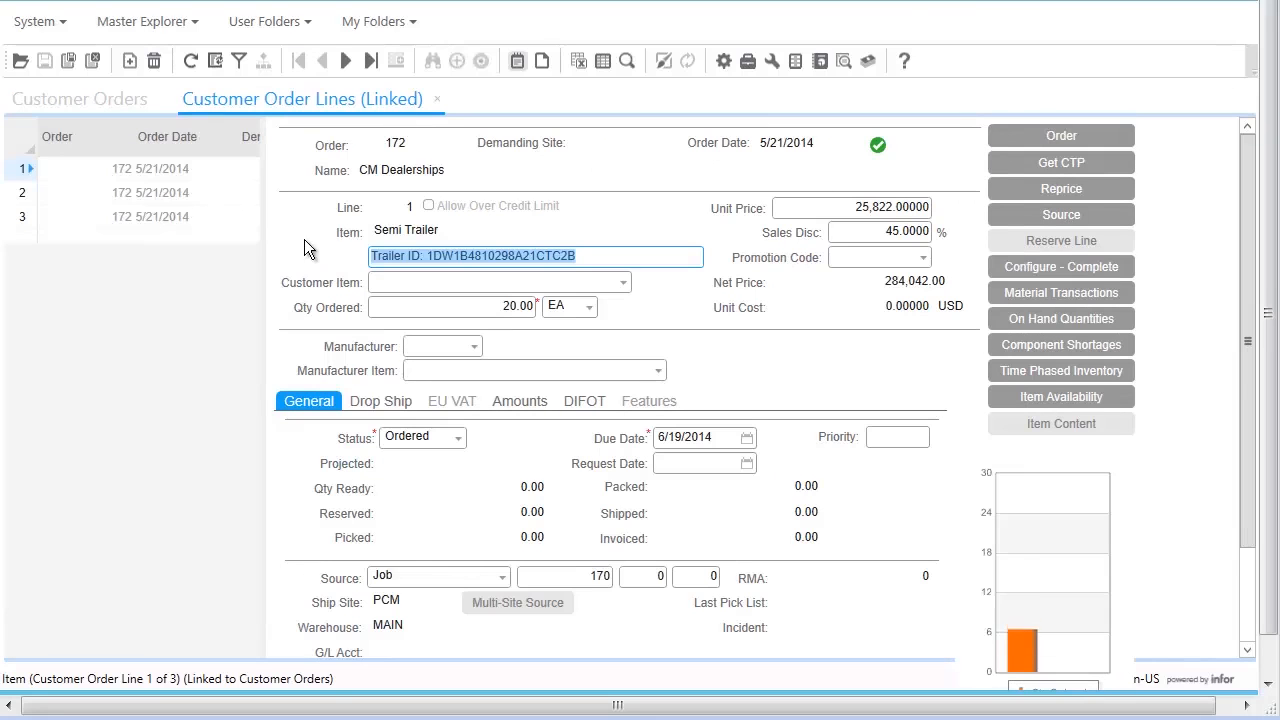
click(29, 196)
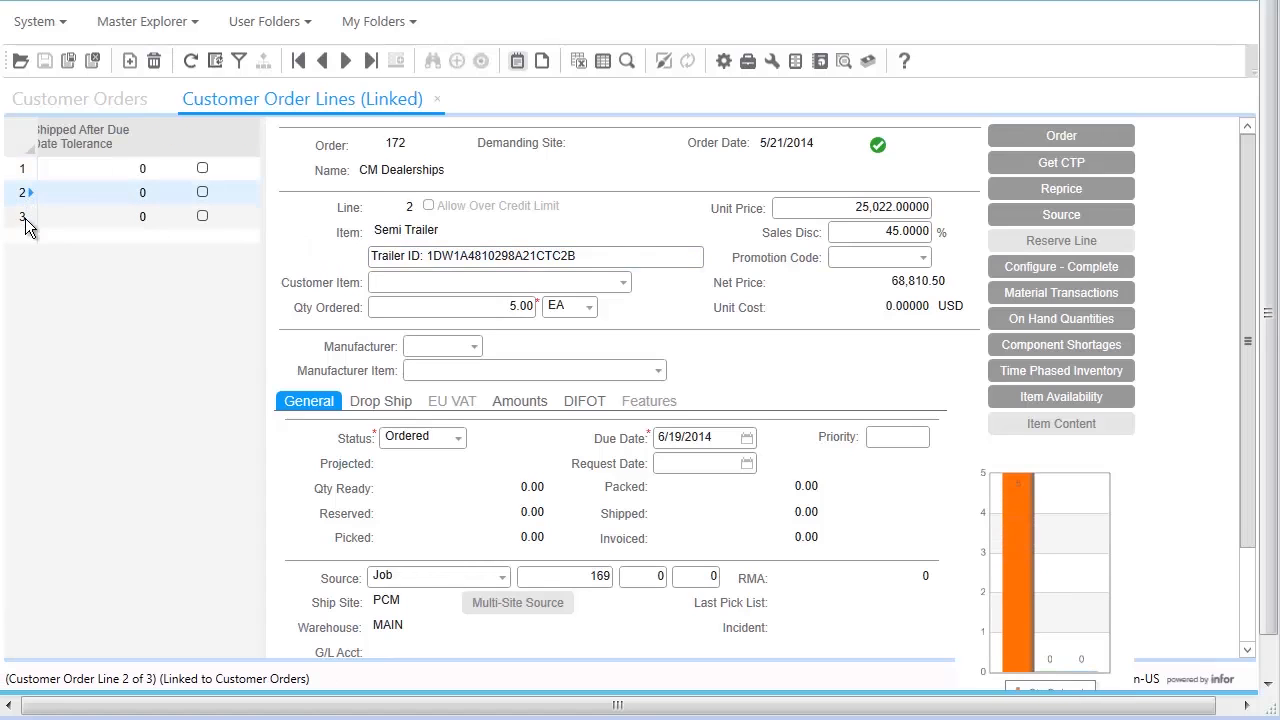
click(26, 220)
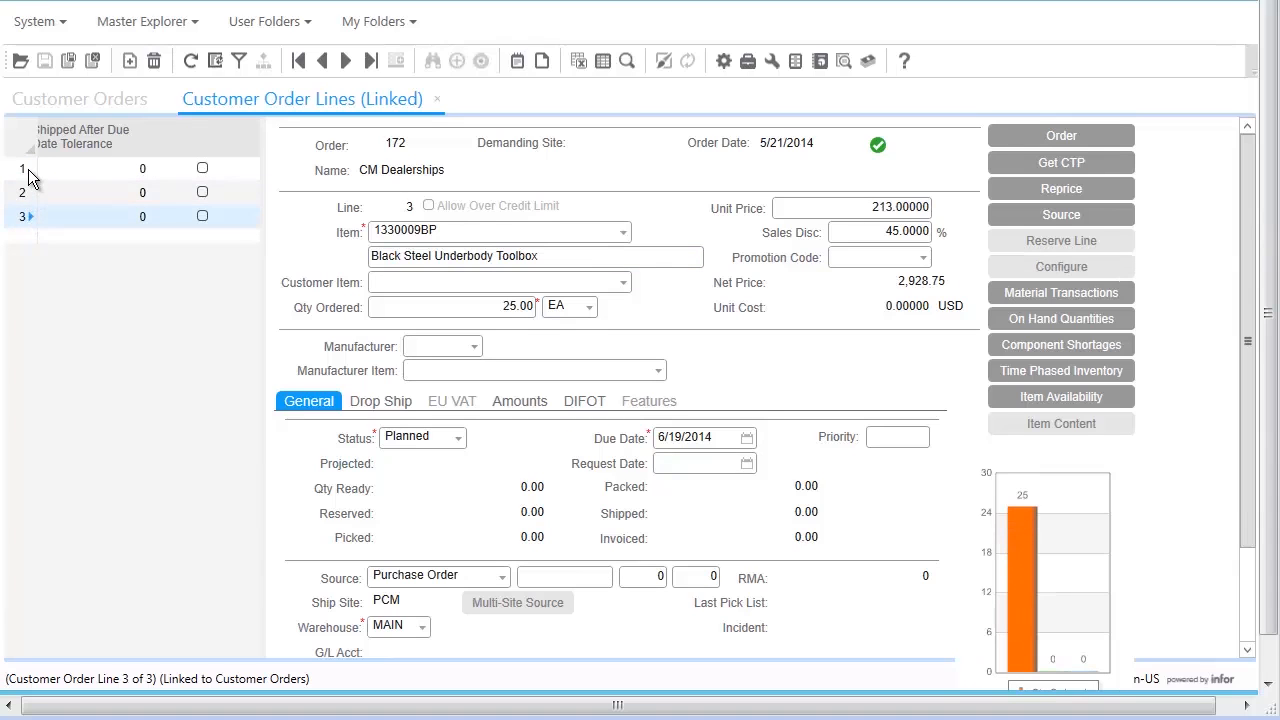
click(28, 174)
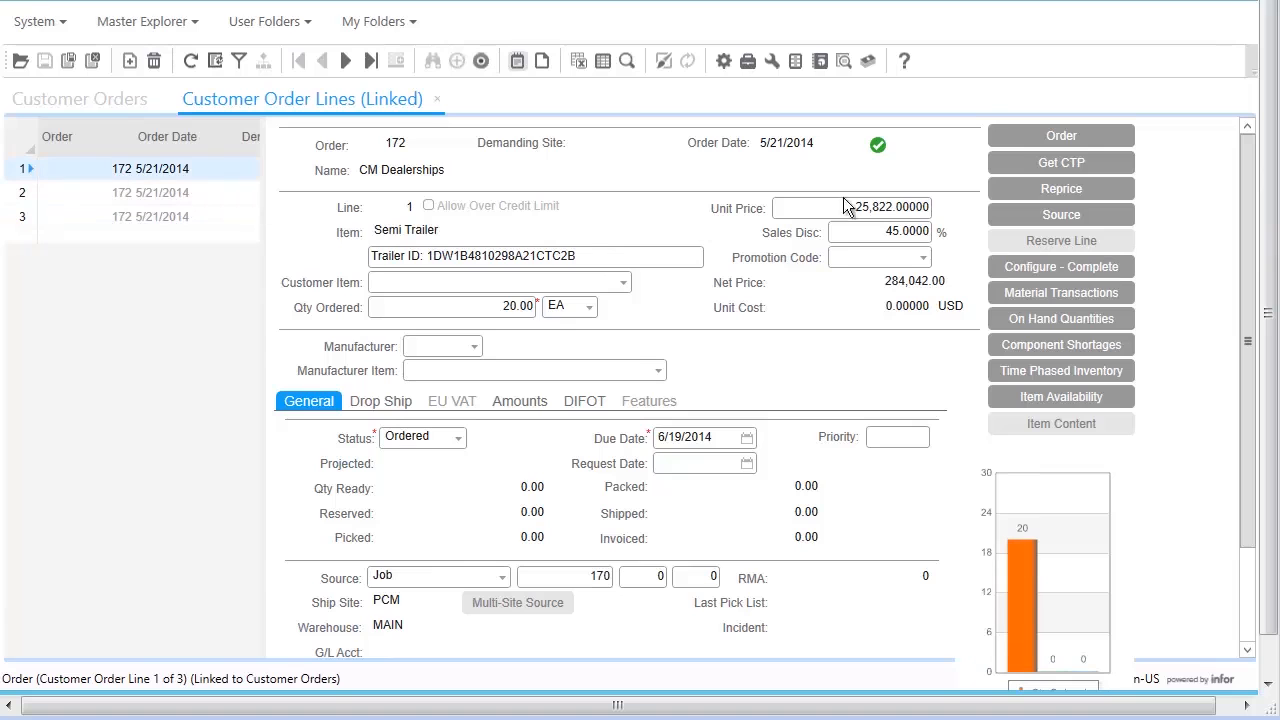
click(1011, 207)
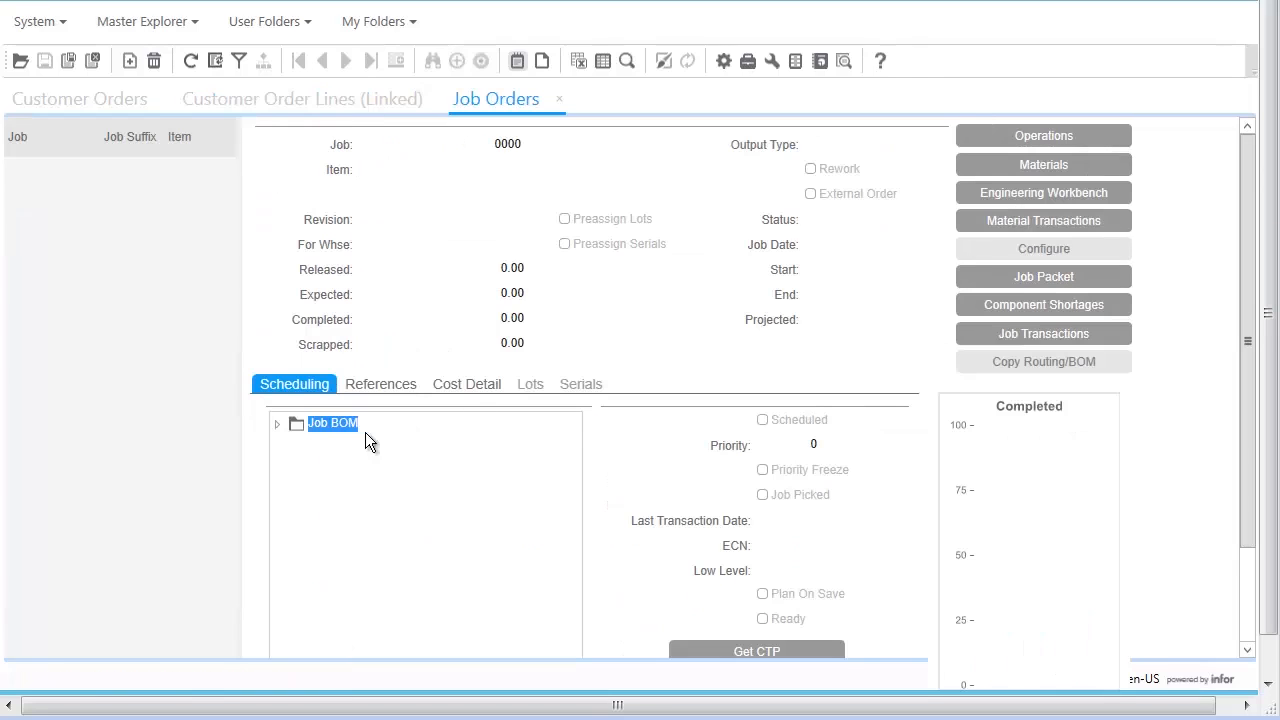
click(280, 424)
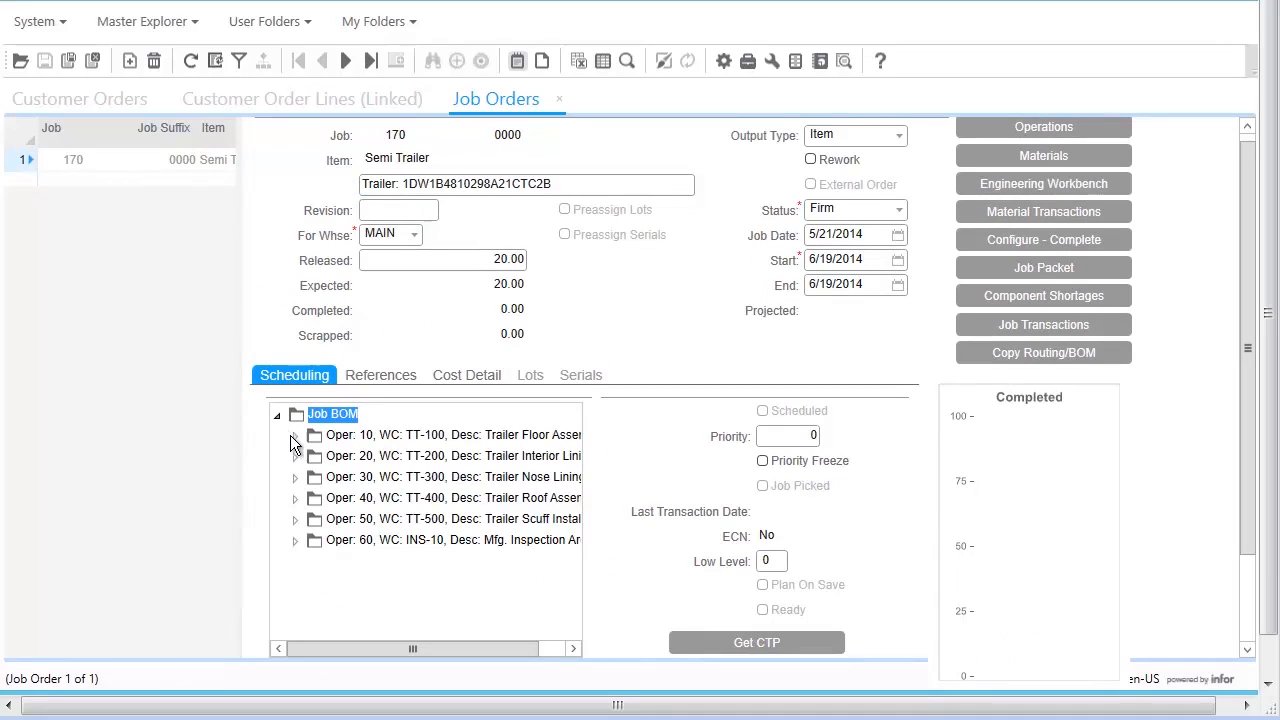
click(294, 437)
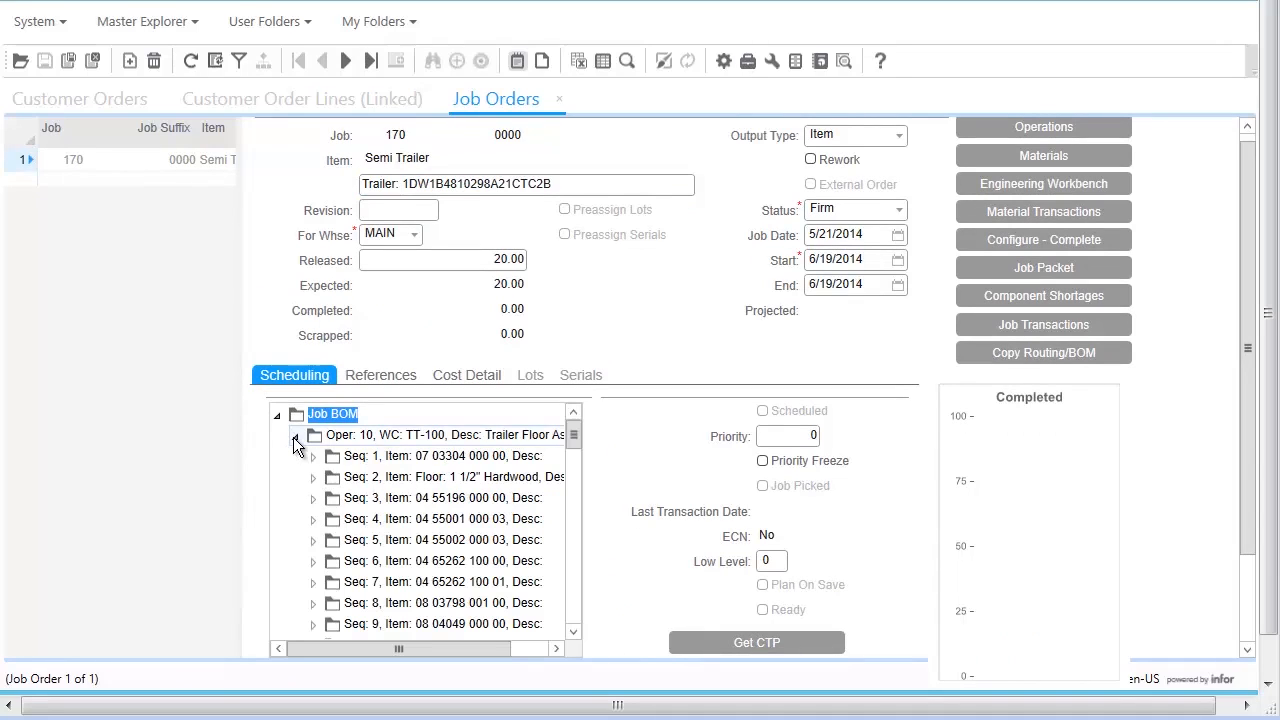
click(513, 61)
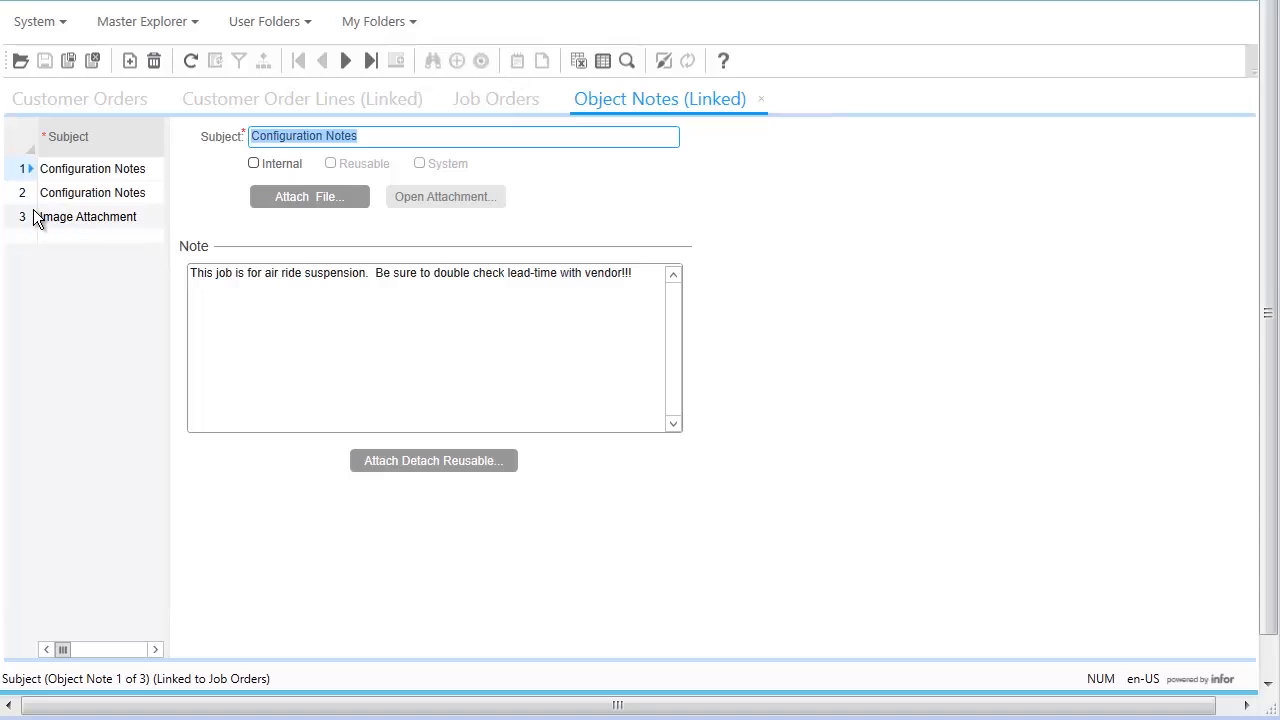
click(35, 217)
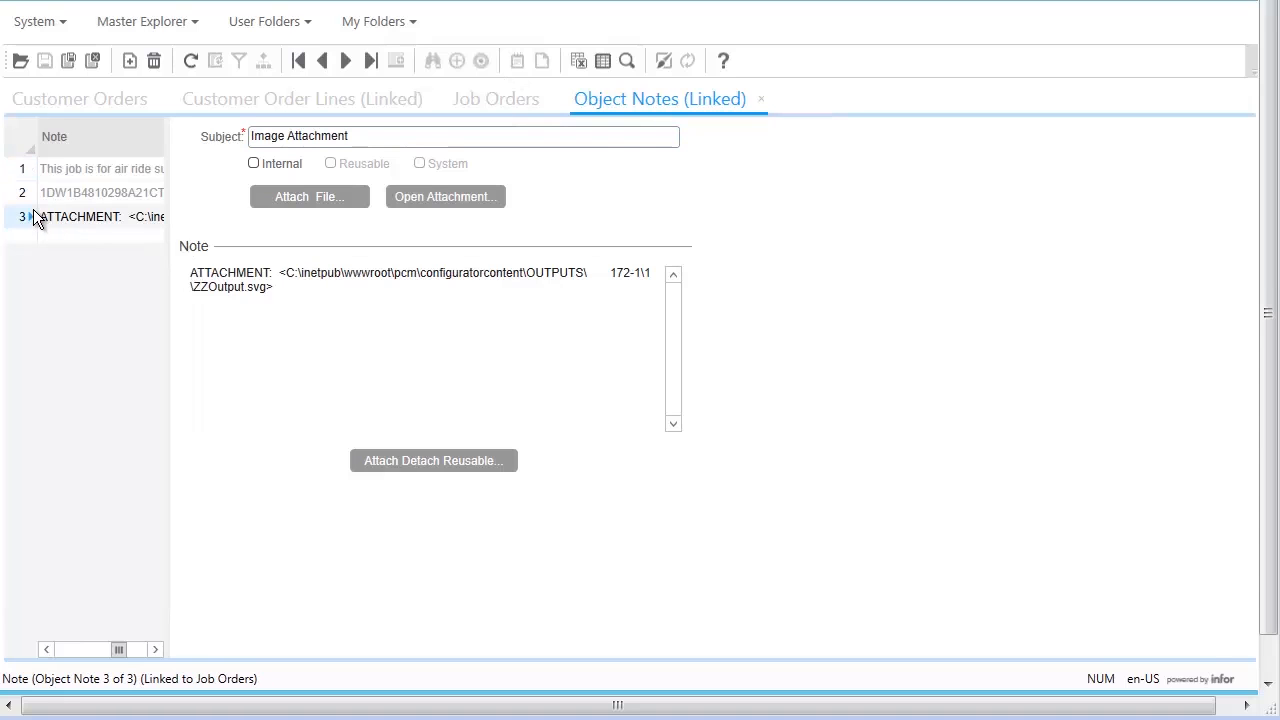
click(436, 196)
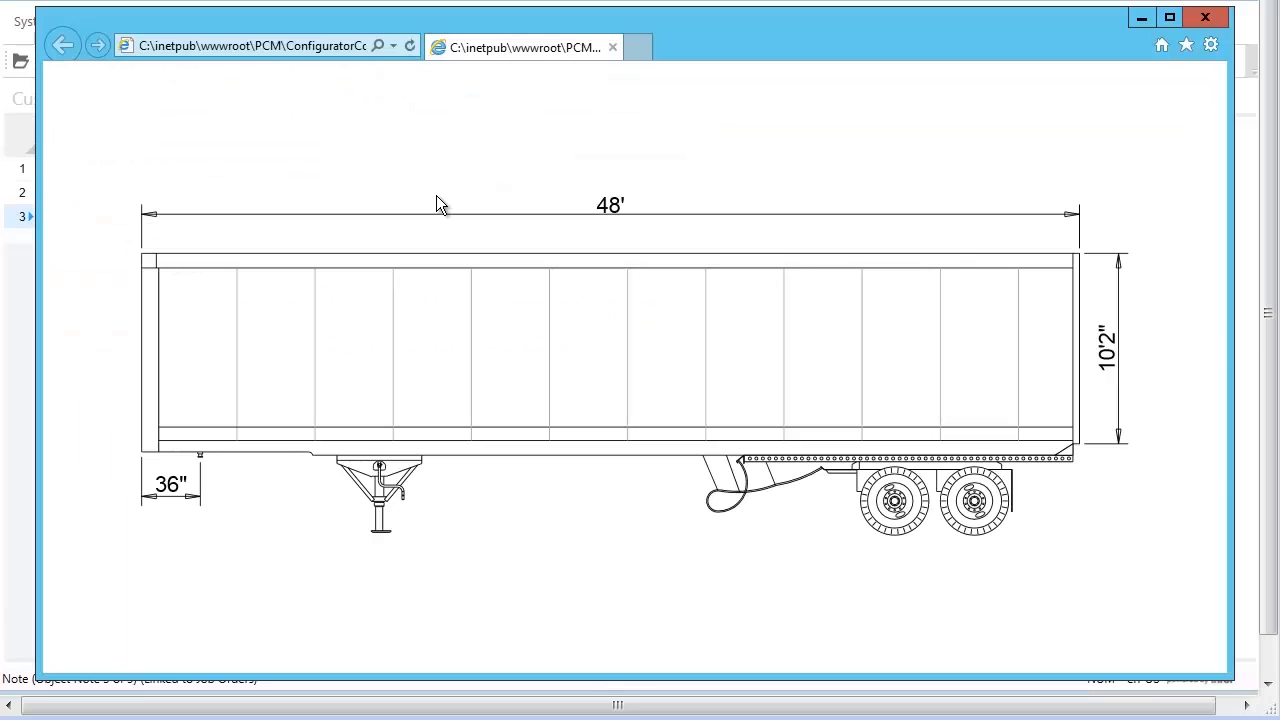
click(1190, 28)
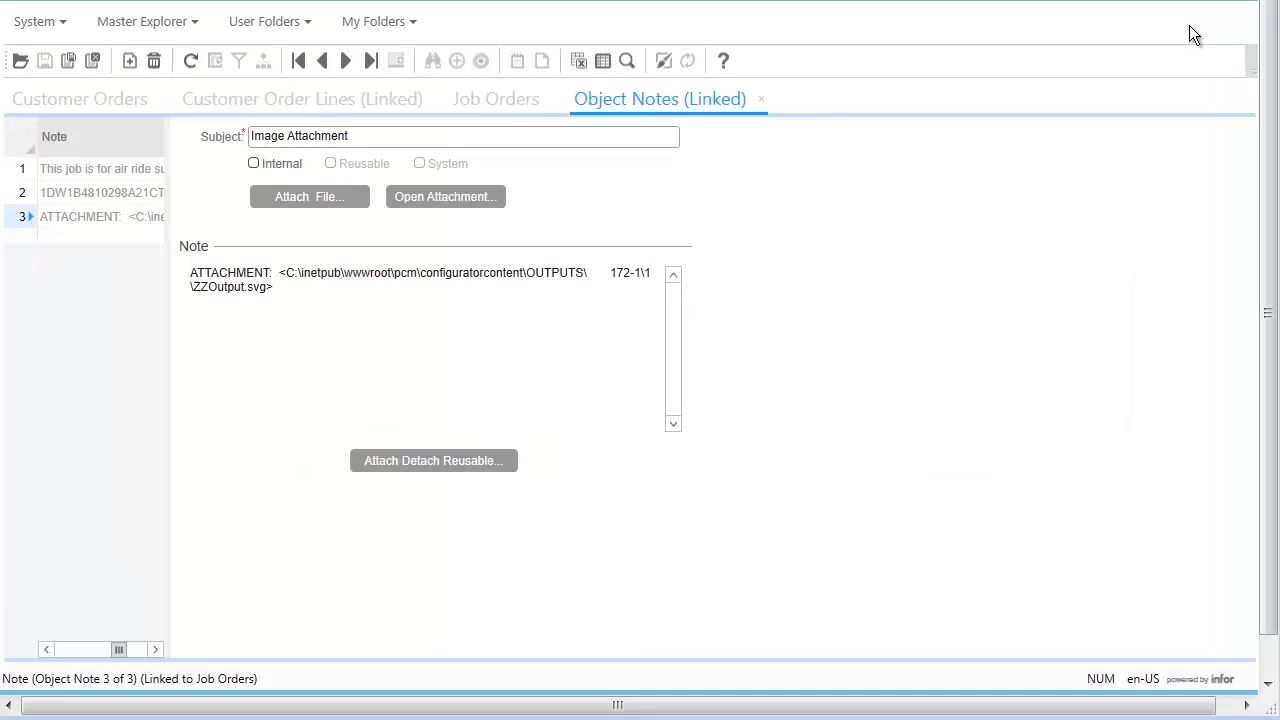
click(758, 99)
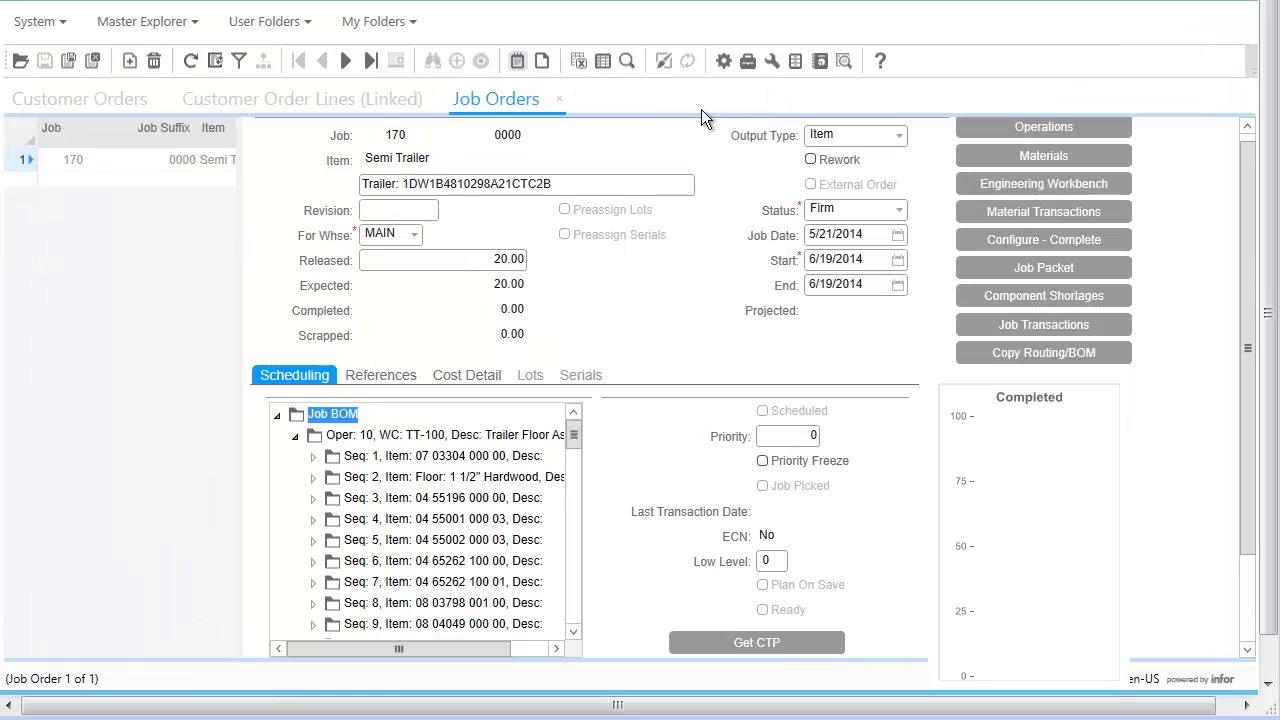
Step: Open the configurator for order 172's line 1 Semi Trailer (48', 2 axles, 25,822.00 USD)
click(562, 97)
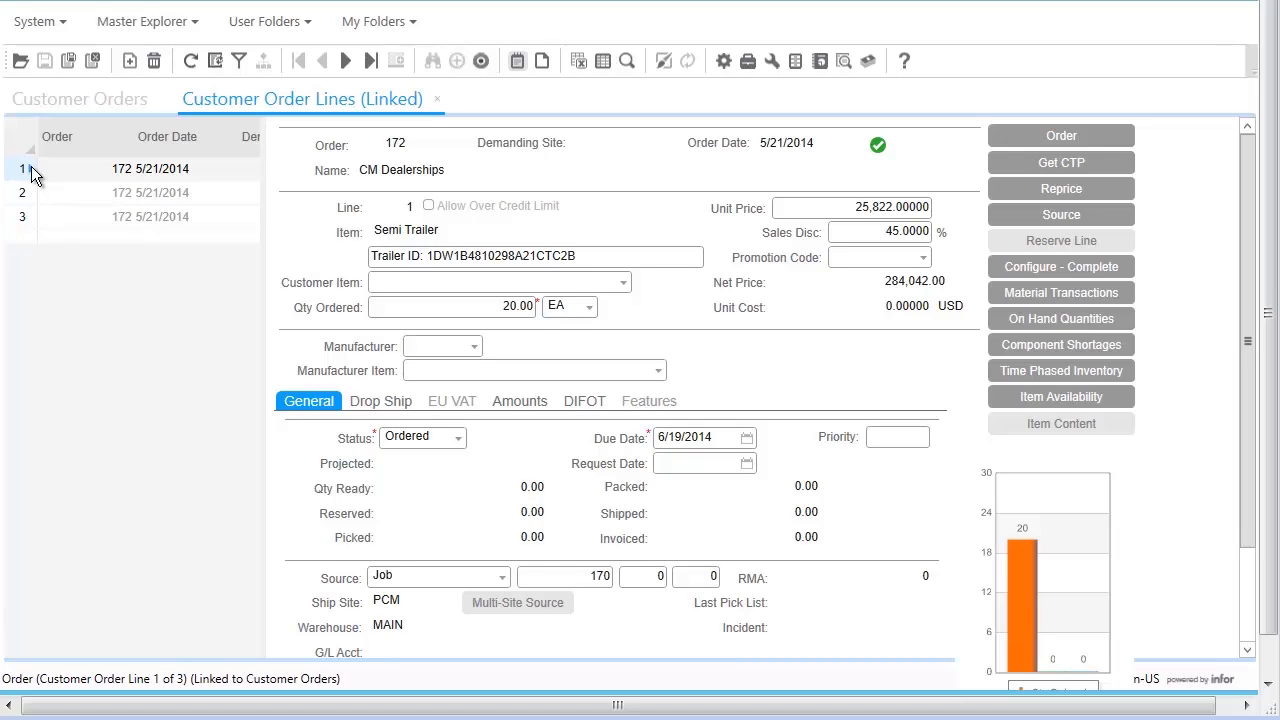
click(31, 174)
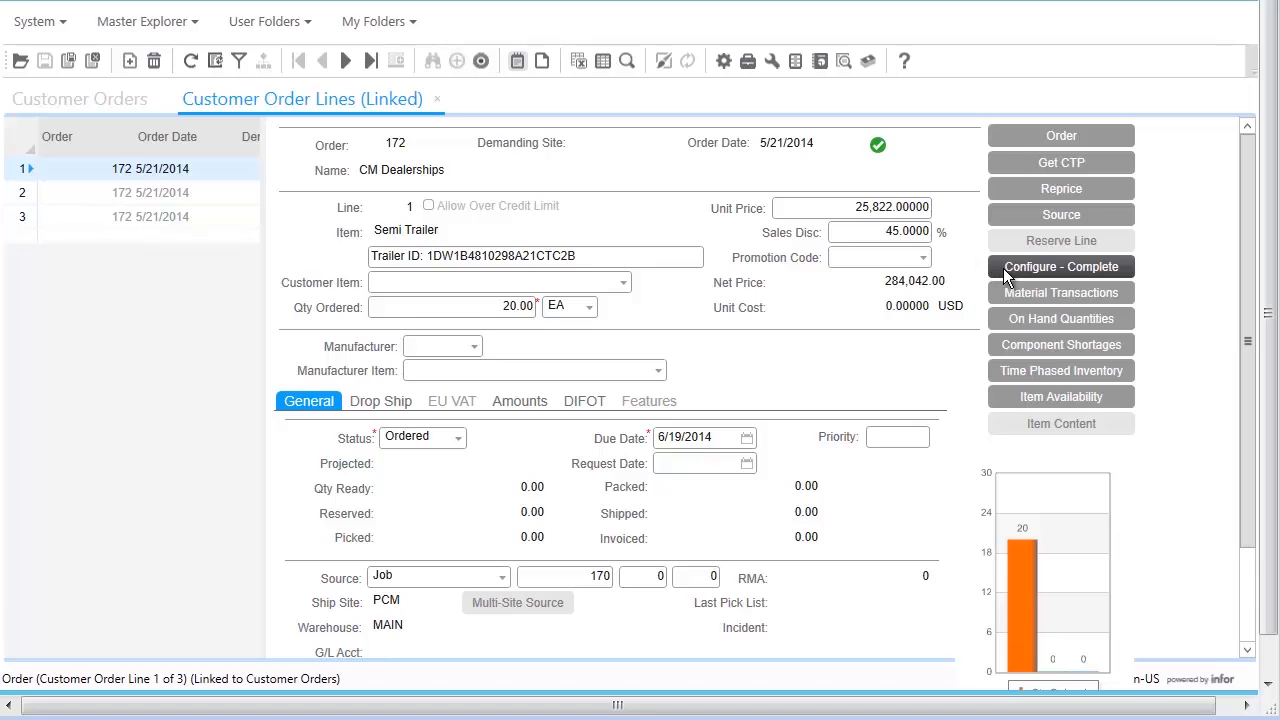
click(1008, 272)
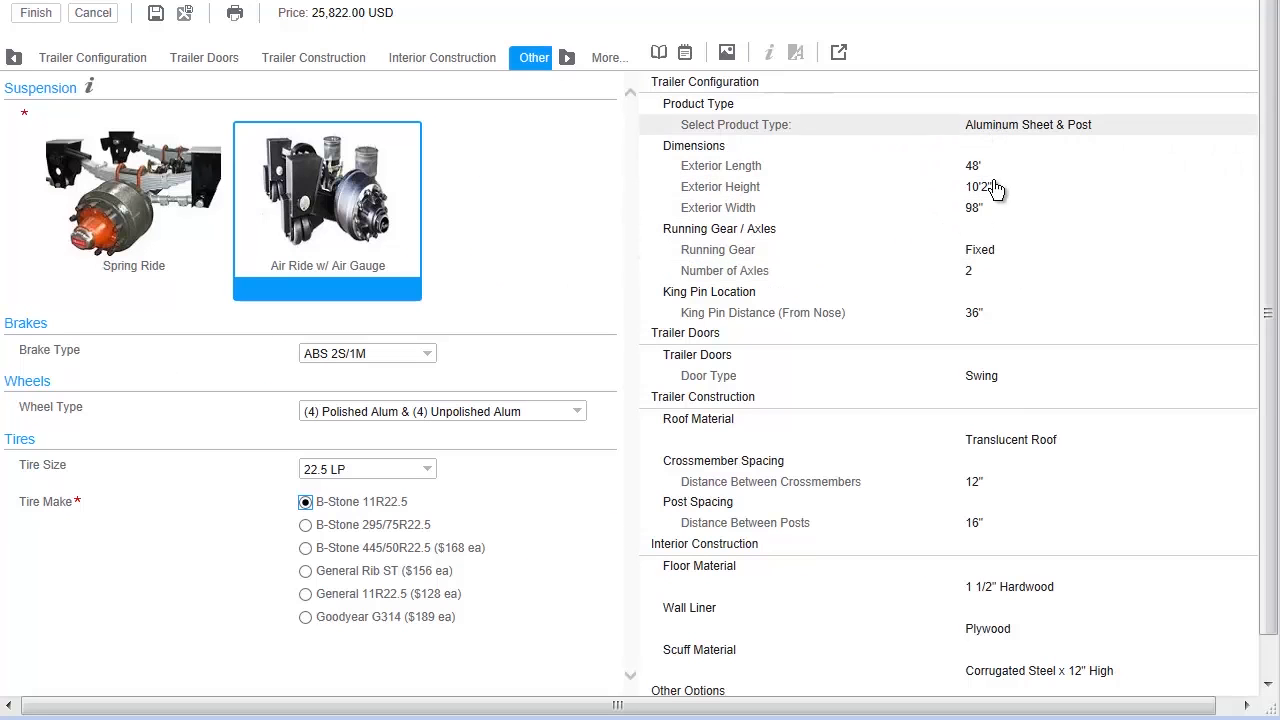
Step: Reconfigure the trailer with a 42" king pin and custom 20" crossmember spacing, posts at 12"
click(984, 318)
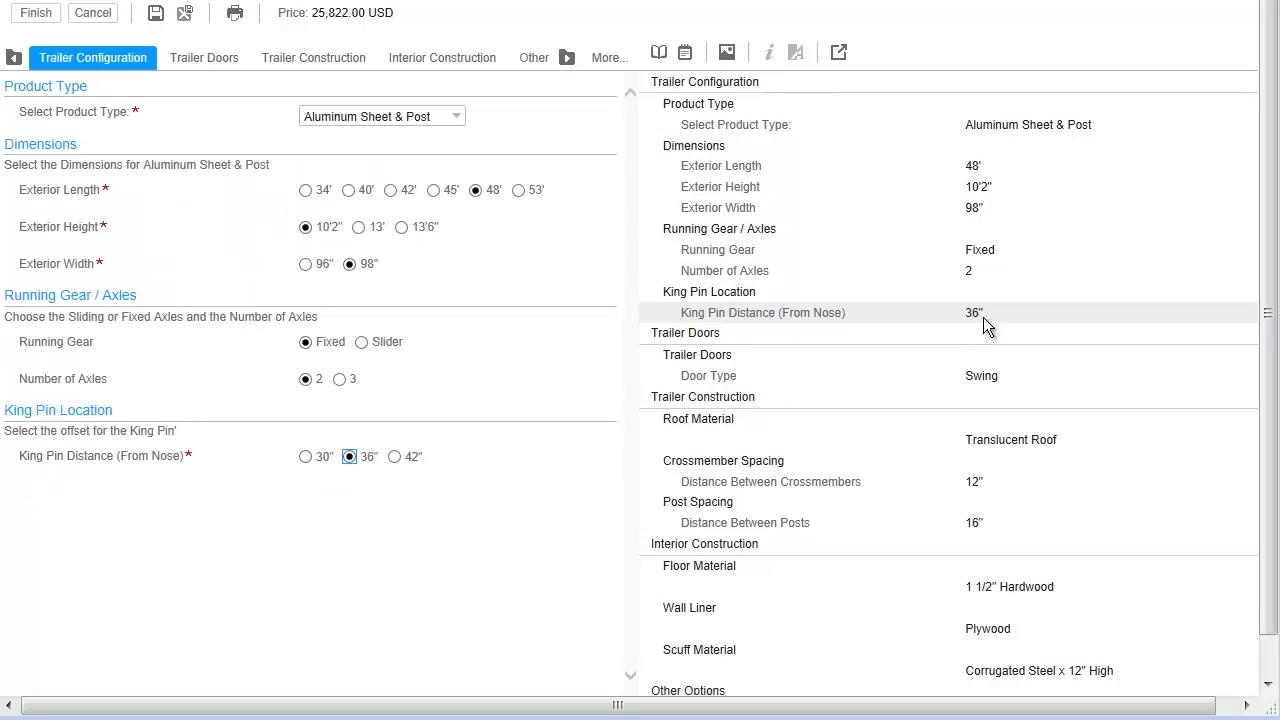
click(410, 456)
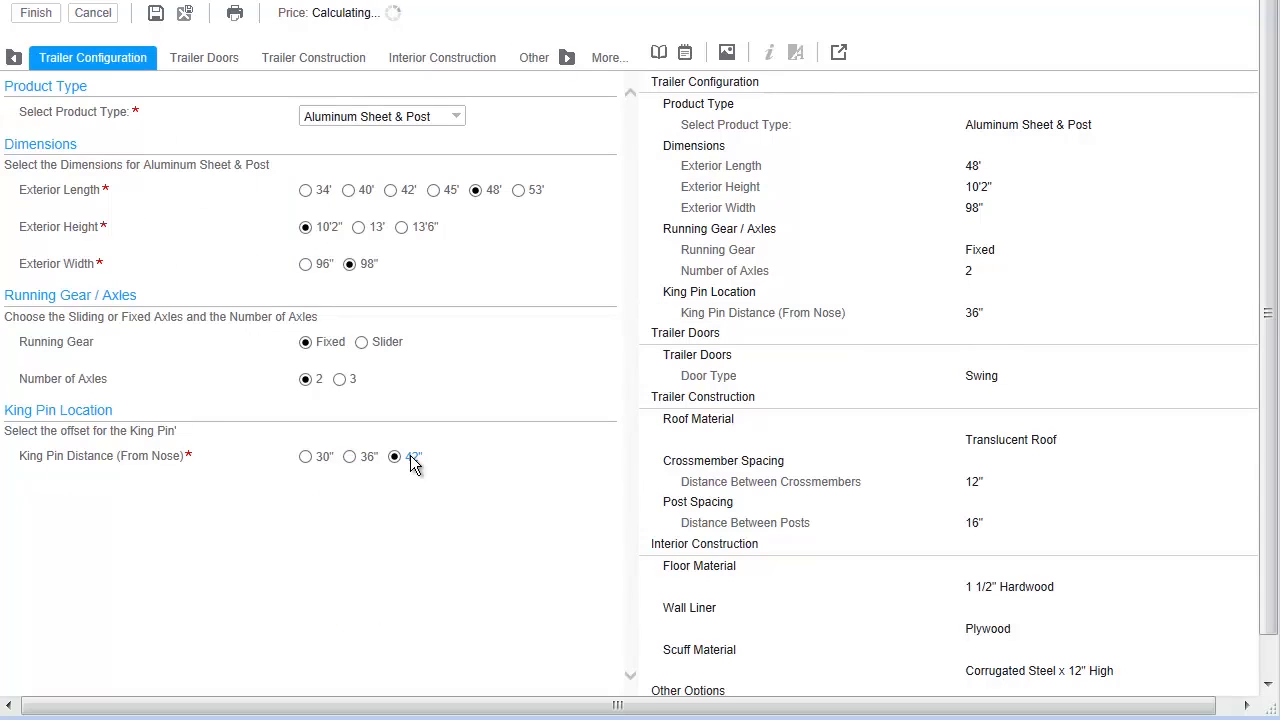
click(697, 485)
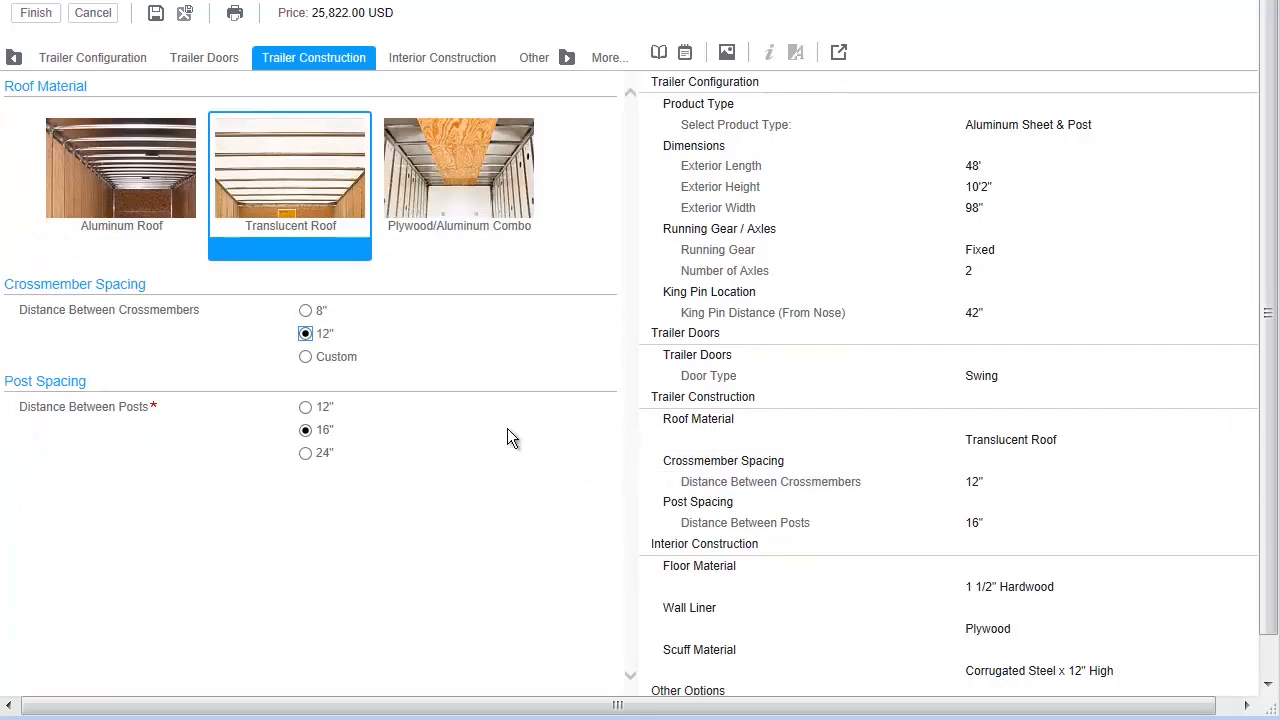
click(342, 356)
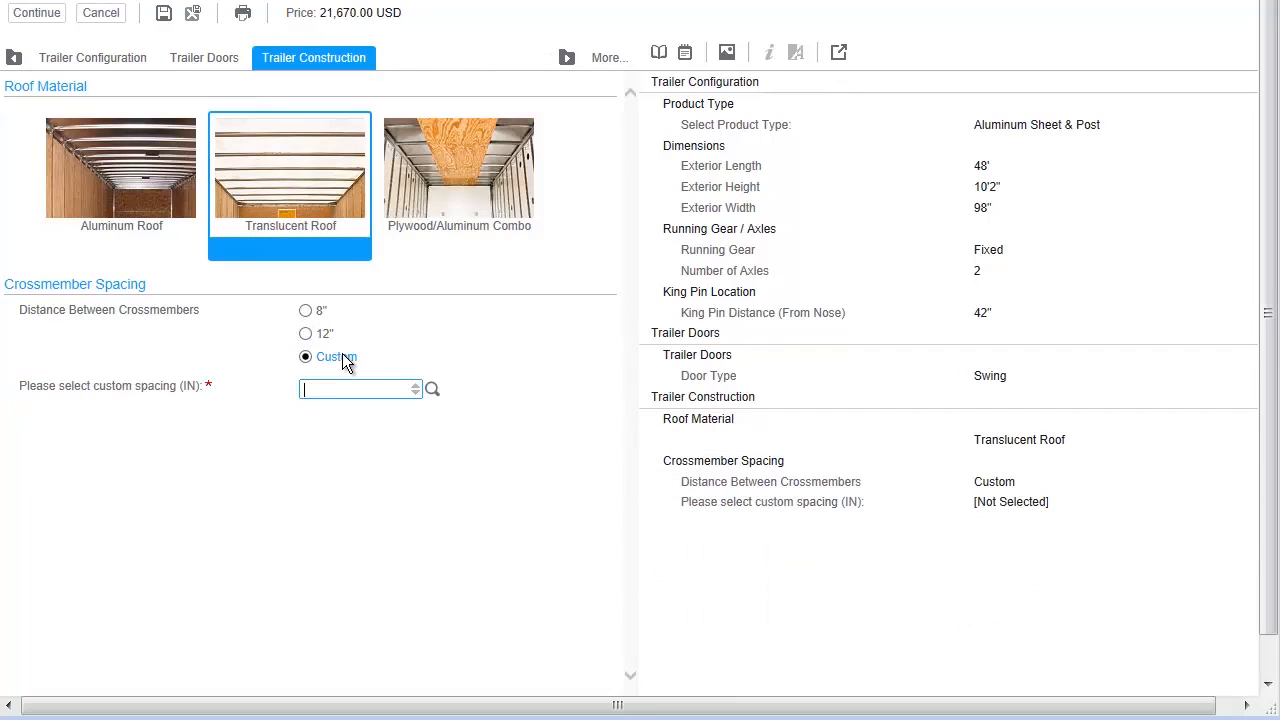
click(431, 390)
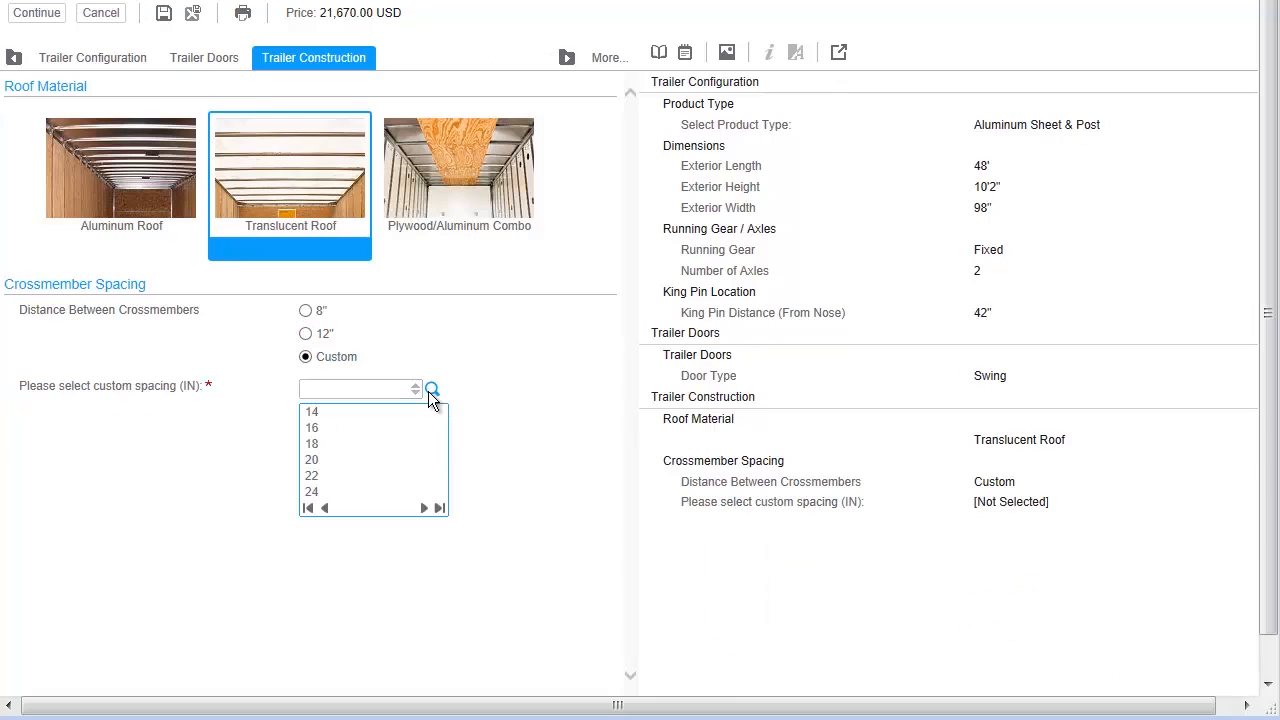
click(392, 459)
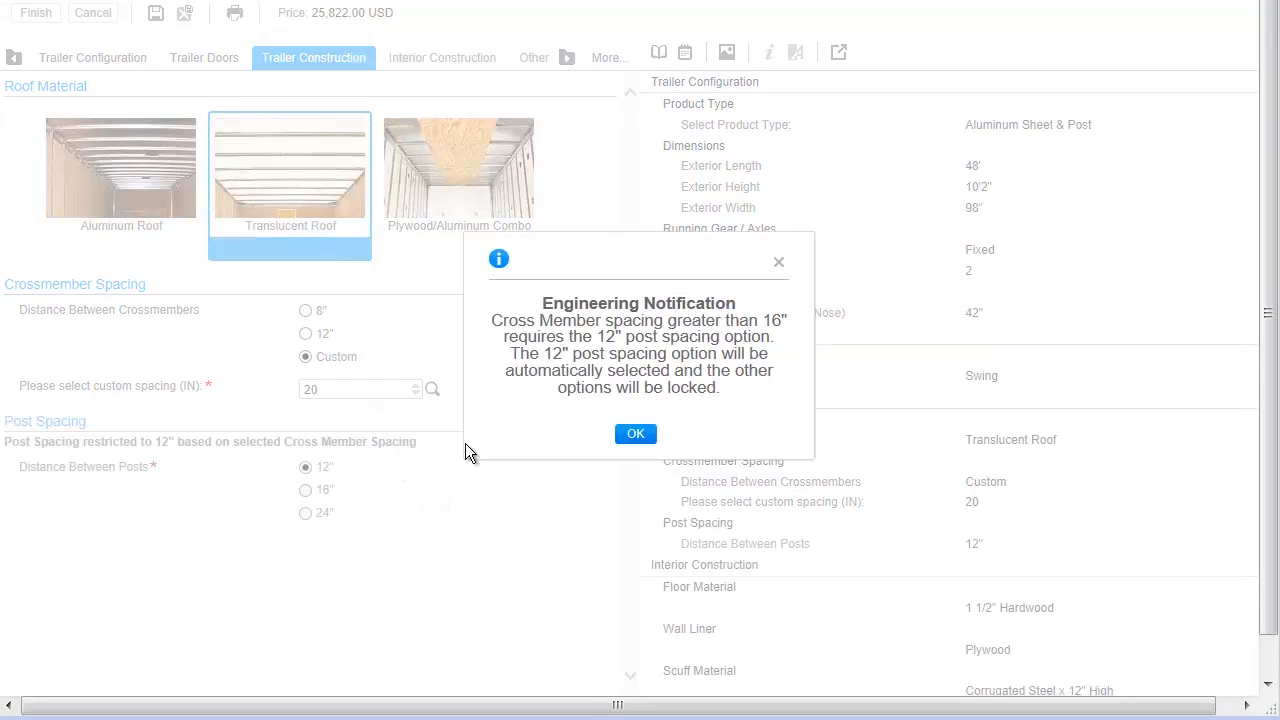
click(630, 438)
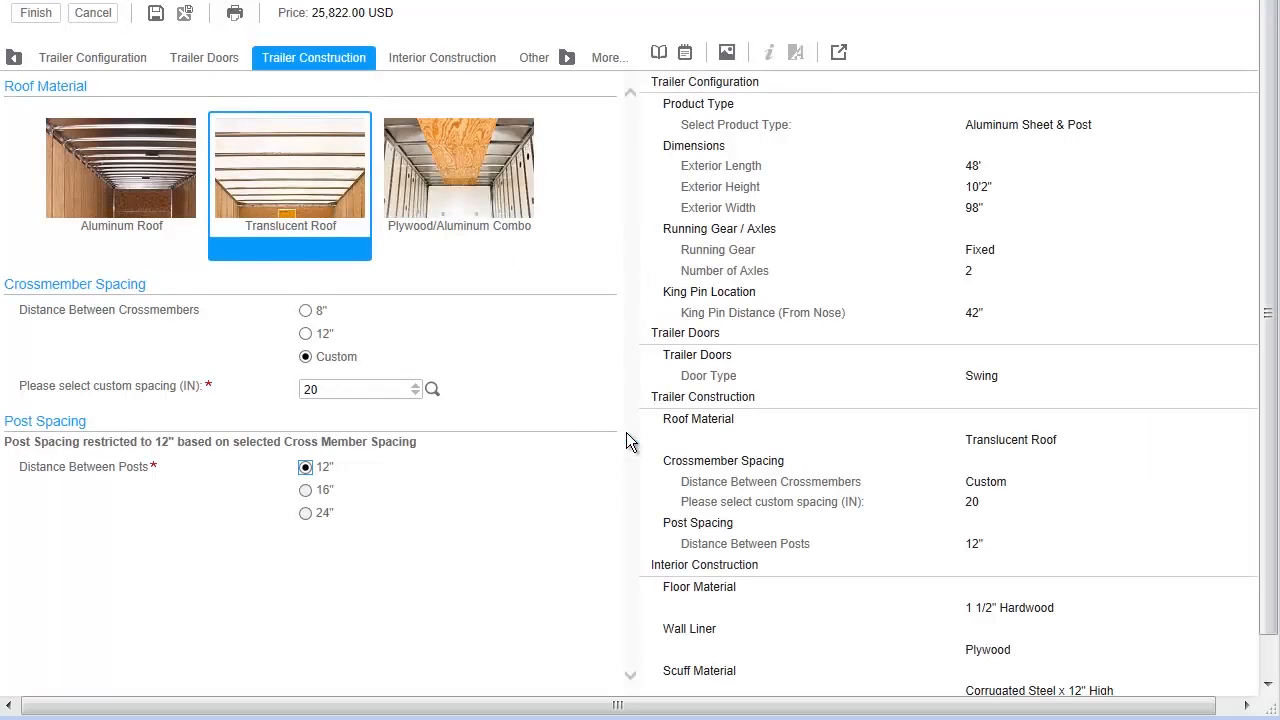
click(36, 13)
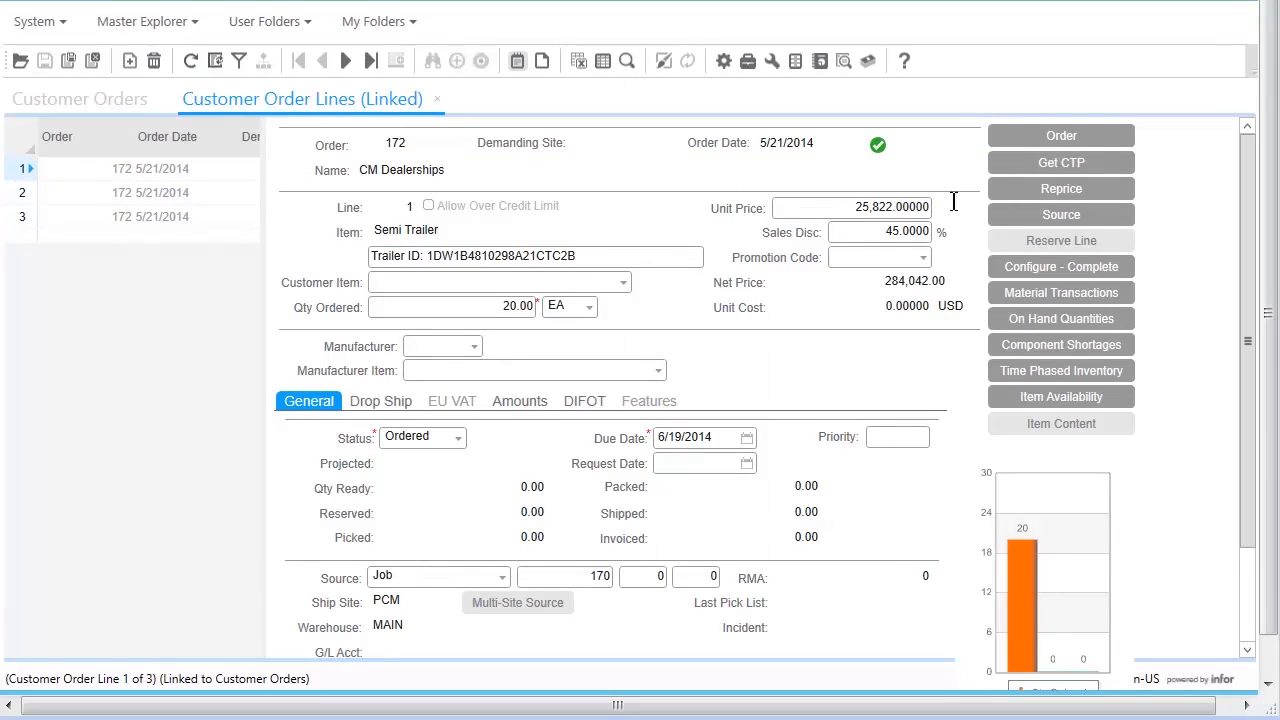
Step: Open job 170's BOM and expand operation 45 to show the Cross Member Posts
click(1022, 216)
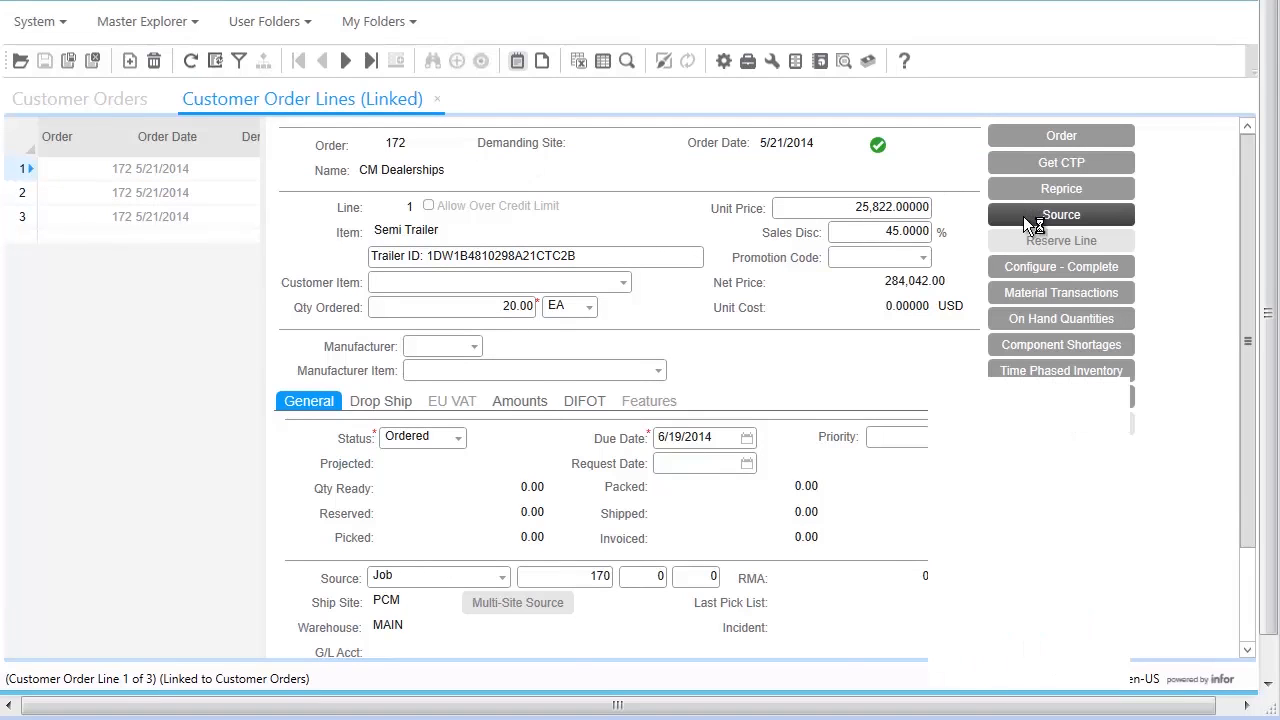
click(282, 421)
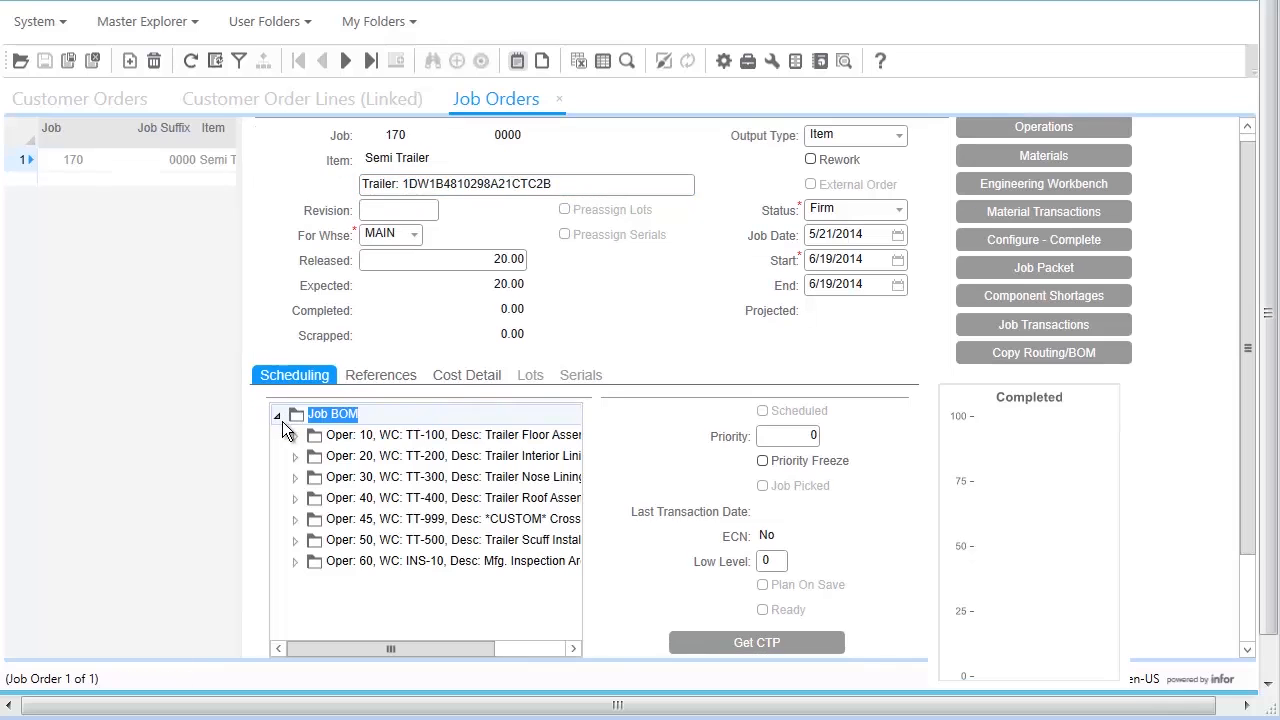
click(295, 519)
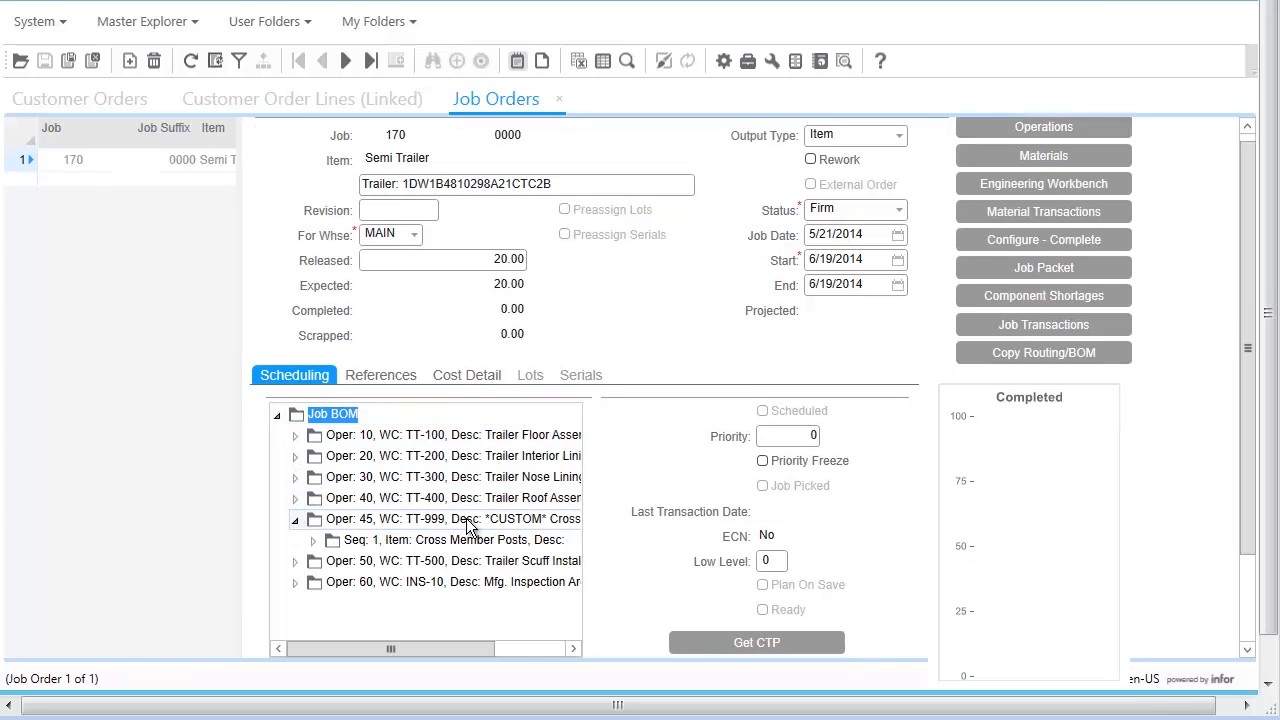
Step: Open the job's image attachment note to view the updated trailer drawing
click(519, 62)
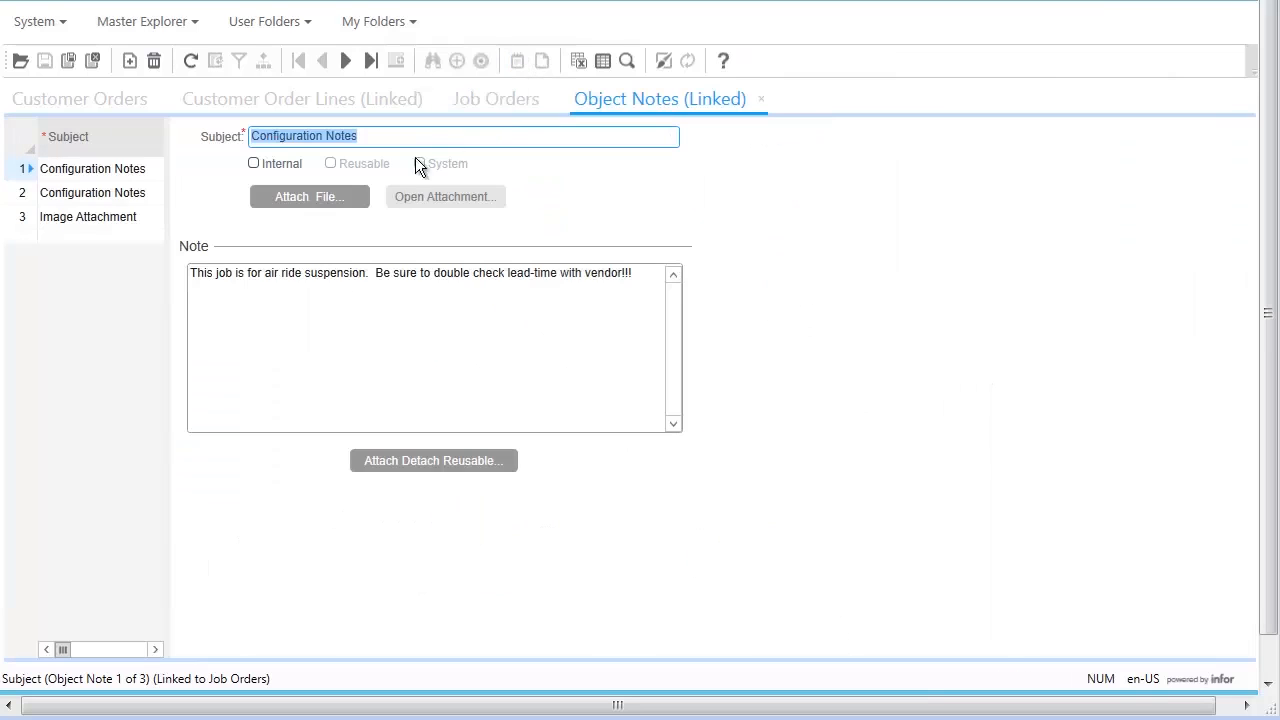
click(150, 216)
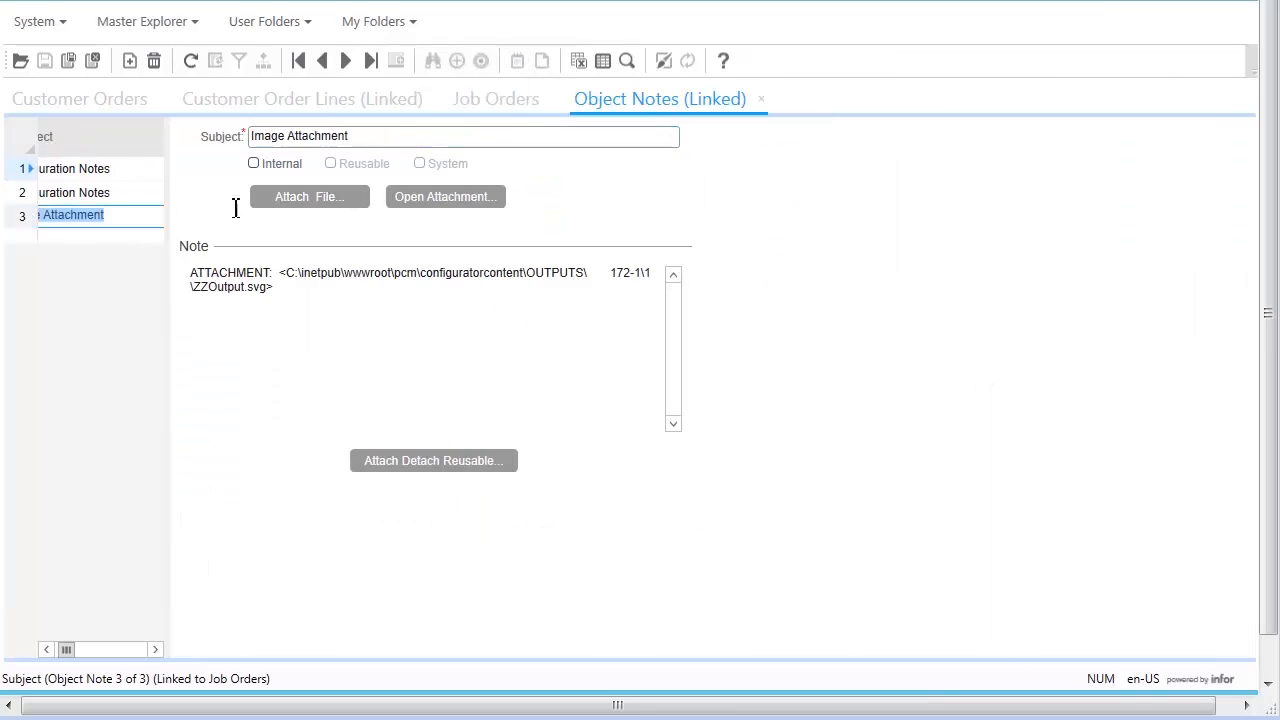
click(431, 203)
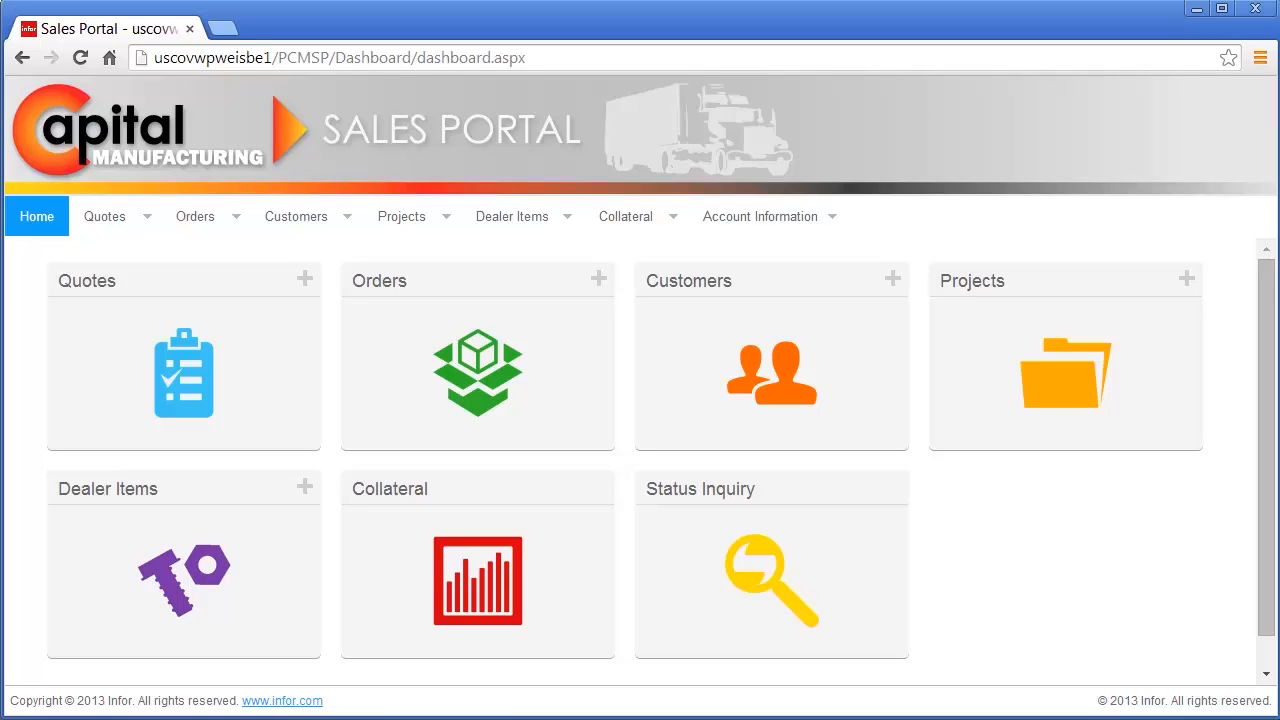
Step: Search order status in the portal and open order 172's status details
click(672, 613)
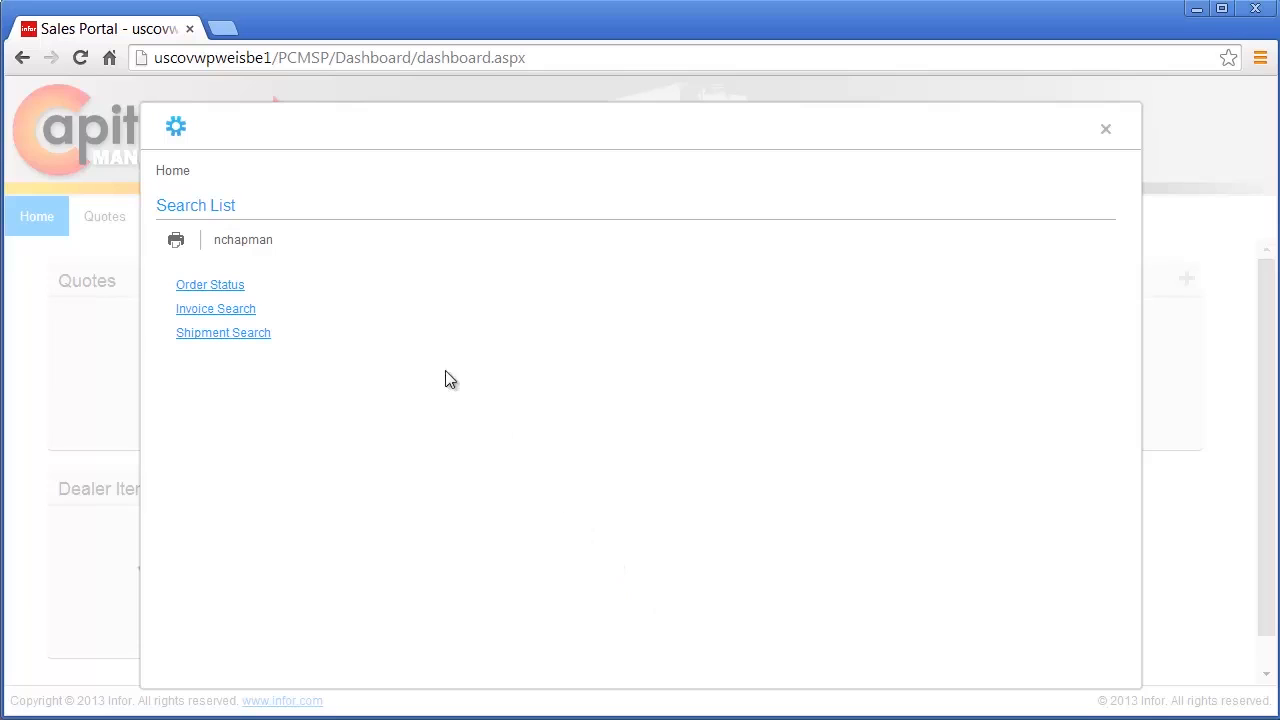
click(222, 285)
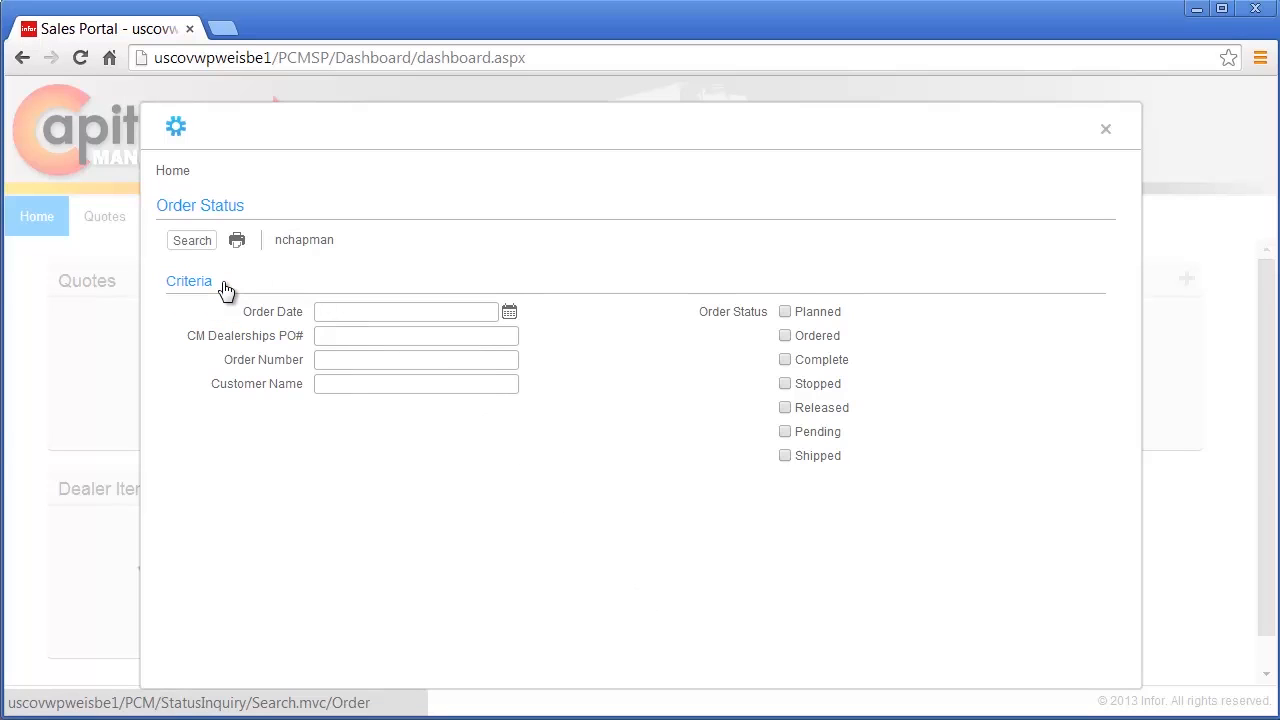
click(196, 240)
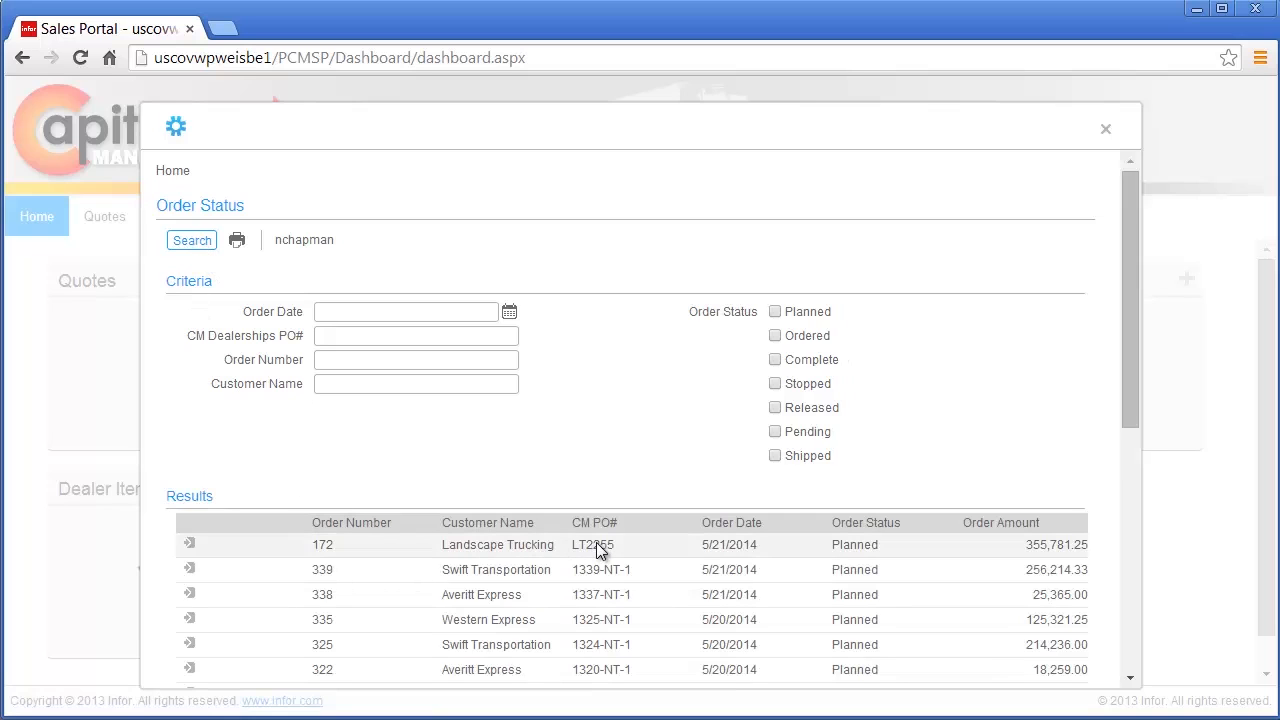
click(190, 545)
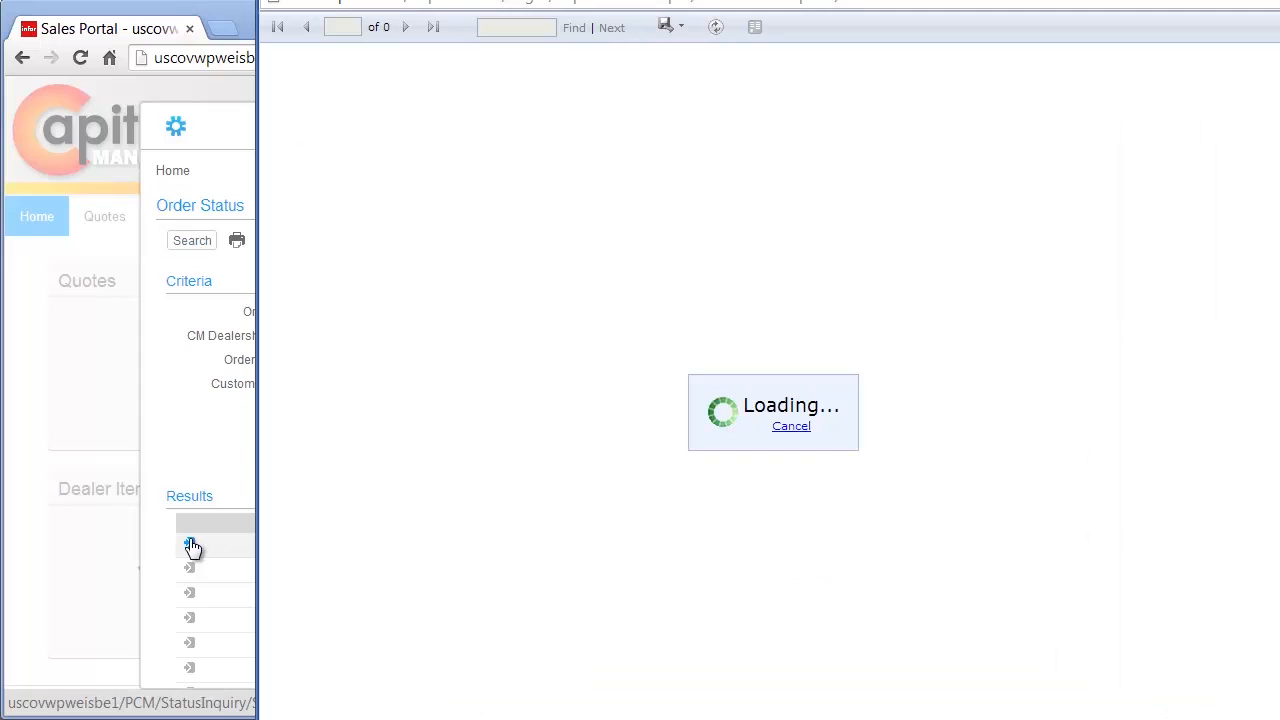